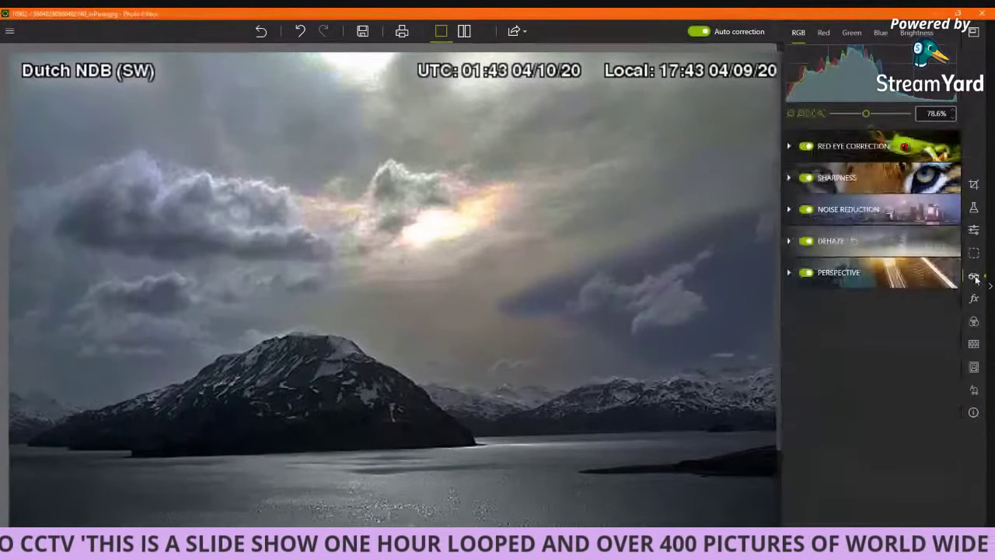
Step: Set Reduce noise to 50 % in the Noise Reduction settings for the mountain photo
left_click(838, 211)
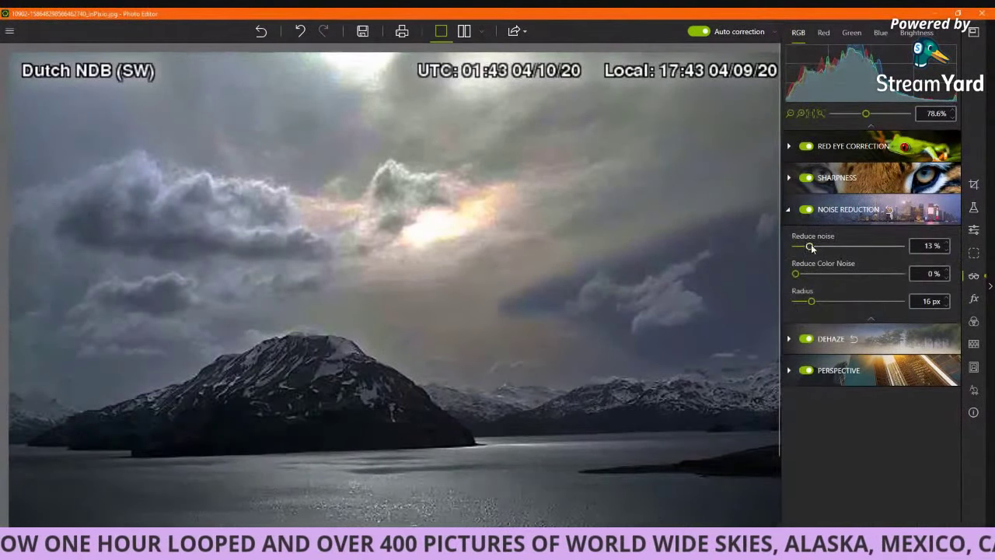
left_click(809, 247)
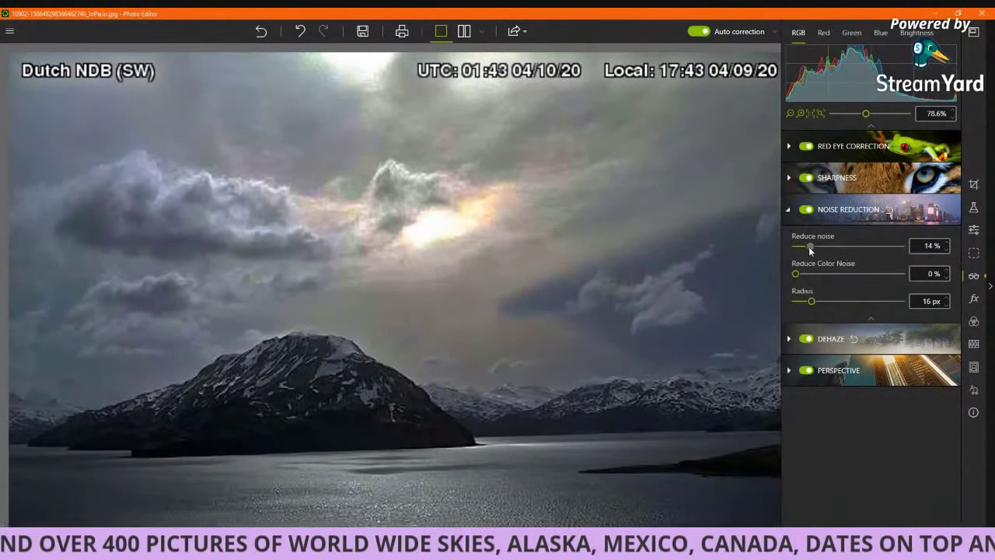
left_click_drag(809, 247, 832, 247)
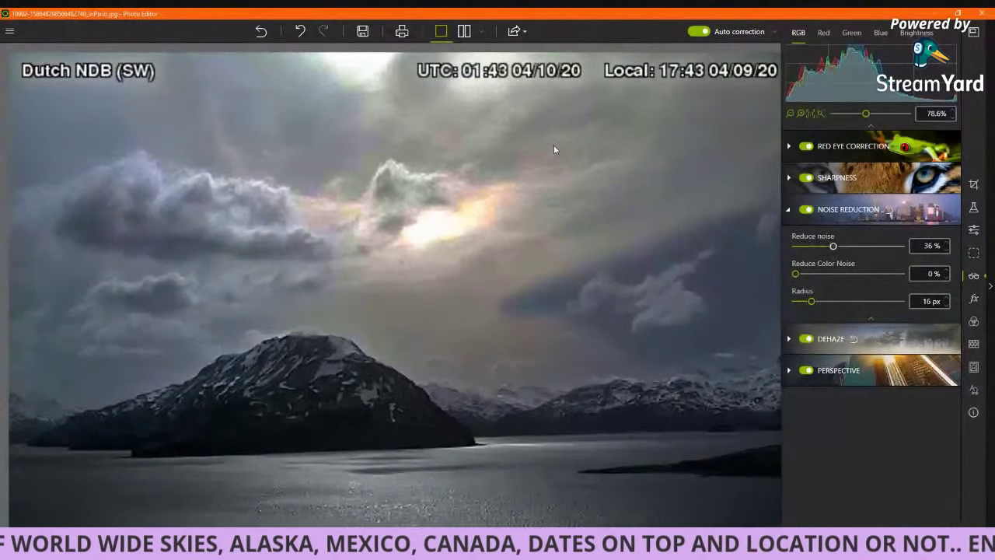
scroll(575, 186, "up", 2)
scroll(589, 184, "up", 2)
scroll(589, 183, "up", 1)
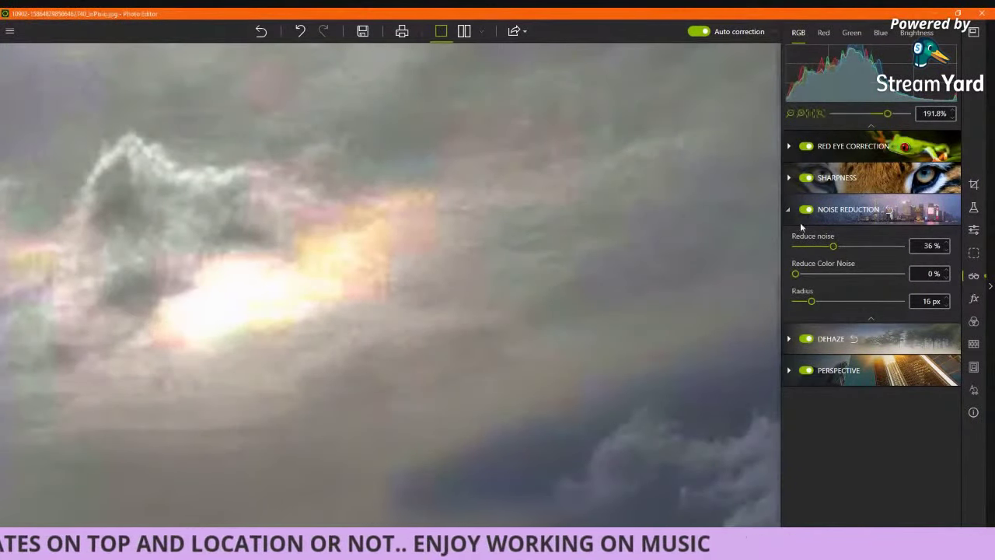
left_click_drag(838, 247, 848, 248)
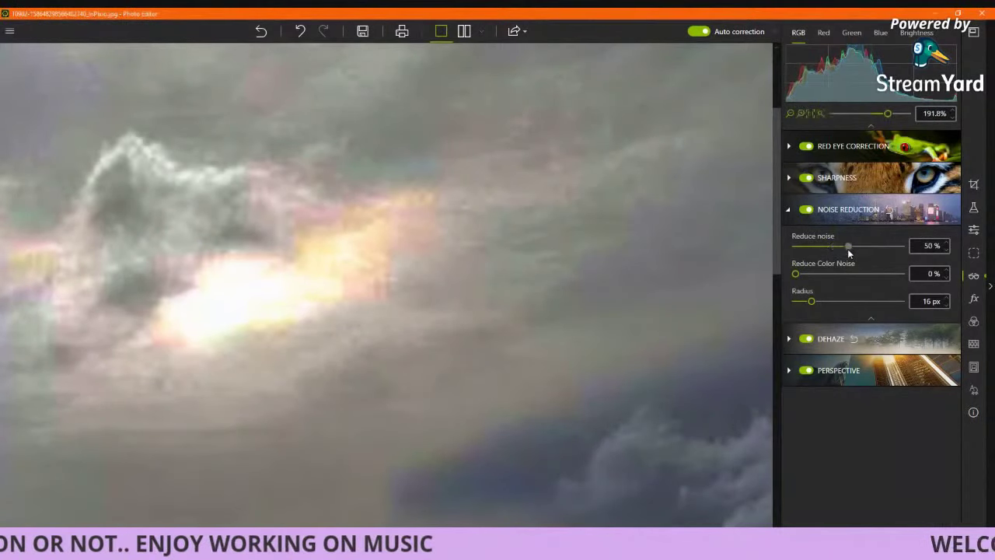
scroll(484, 247, "down", 5)
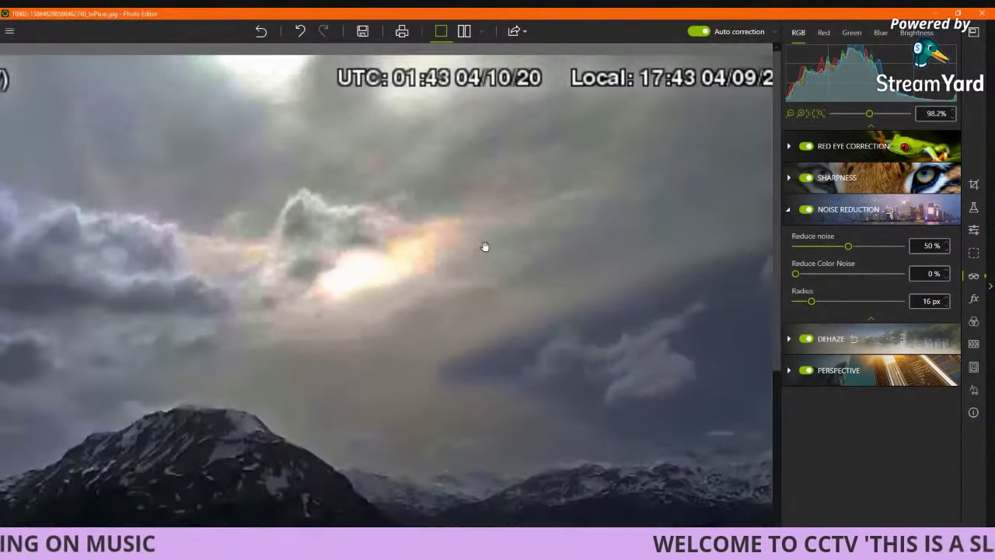
Step: Set the Sharpness amount to 15 % for the mountain photo
scroll(500, 201, "up", 2)
left_click_drag(446, 249, 440, 366)
left_click_drag(482, 340, 490, 267)
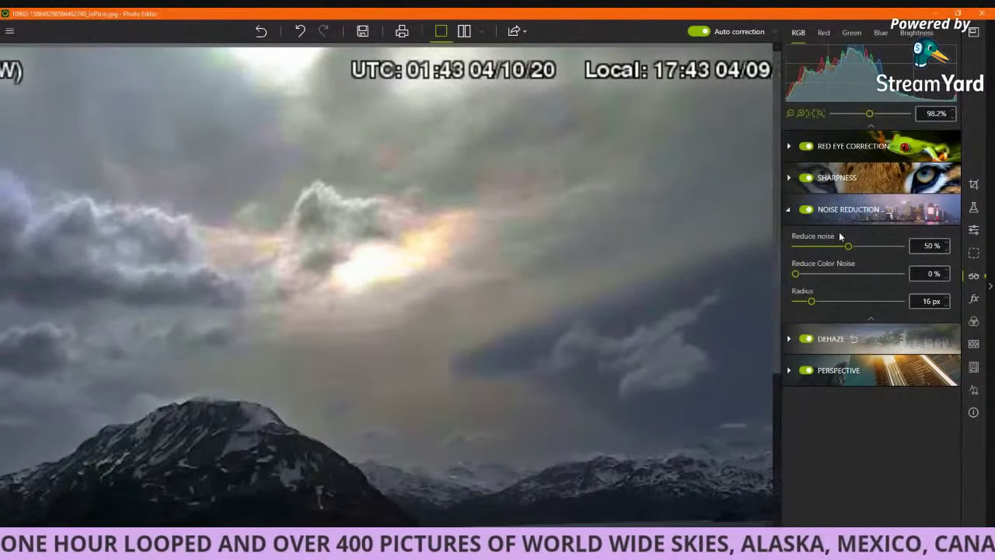
left_click(834, 178)
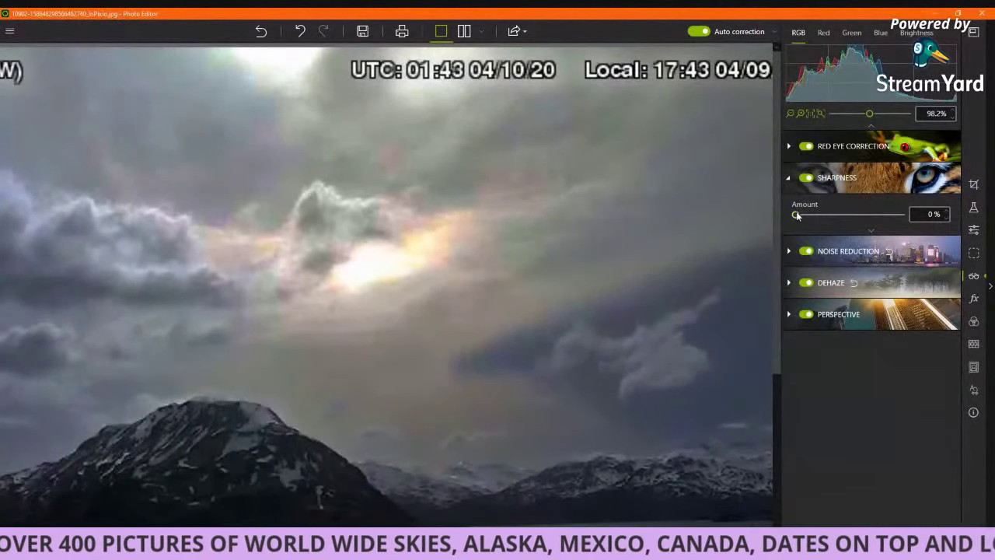
left_click_drag(800, 214, 803, 214)
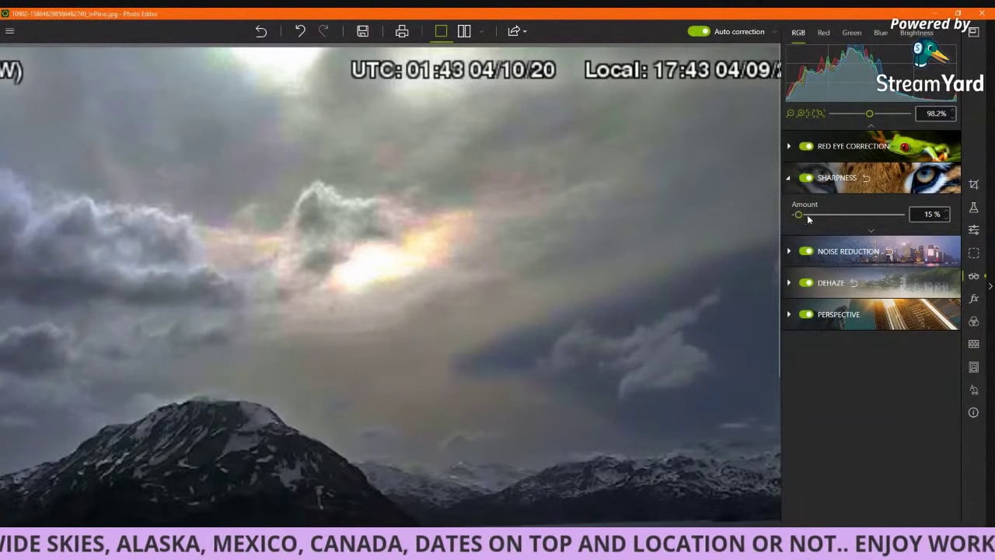
Step: Set the mountain photo's Clarity to +27 % and its Blacks to -43 % in the adjustments
left_click(974, 233)
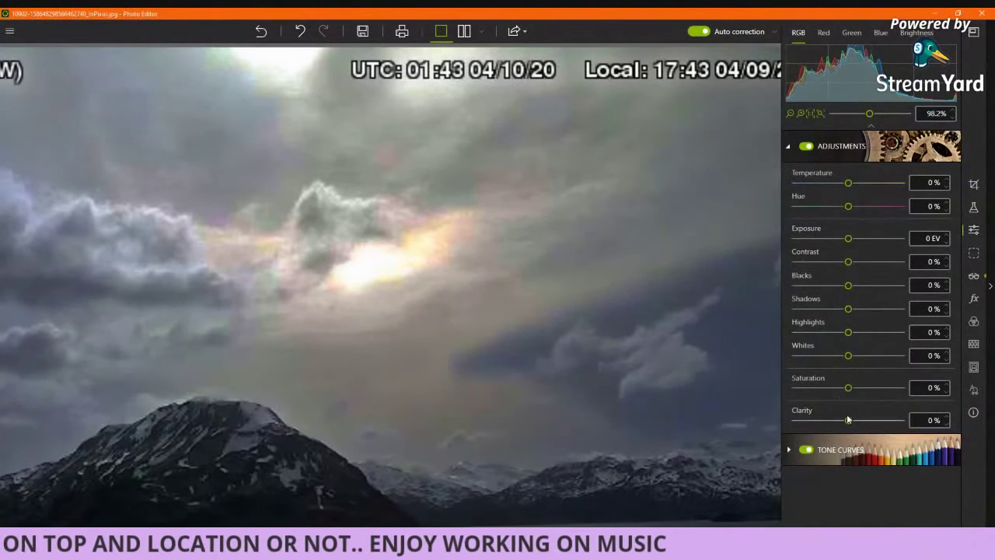
left_click_drag(848, 420, 864, 423)
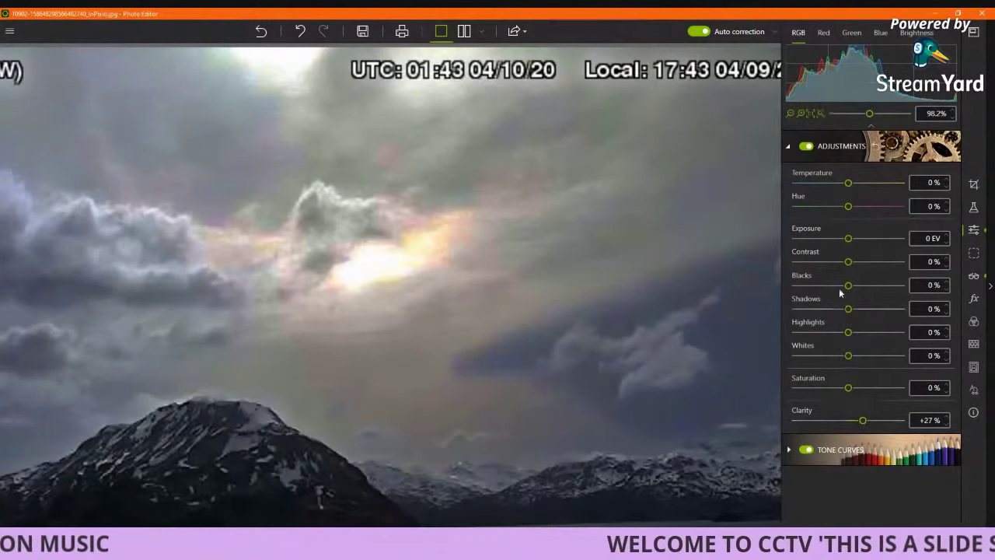
left_click_drag(847, 286, 826, 287)
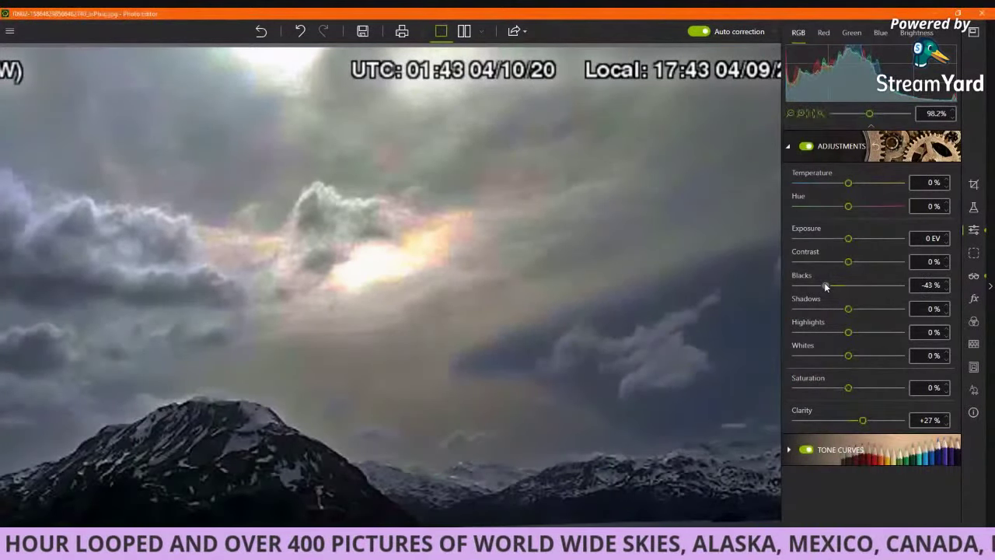
Step: Examine the mountain photo's edited sky up close and compare the before and after versions side by side, finishing in the single-image view
scroll(287, 234, "down", 4)
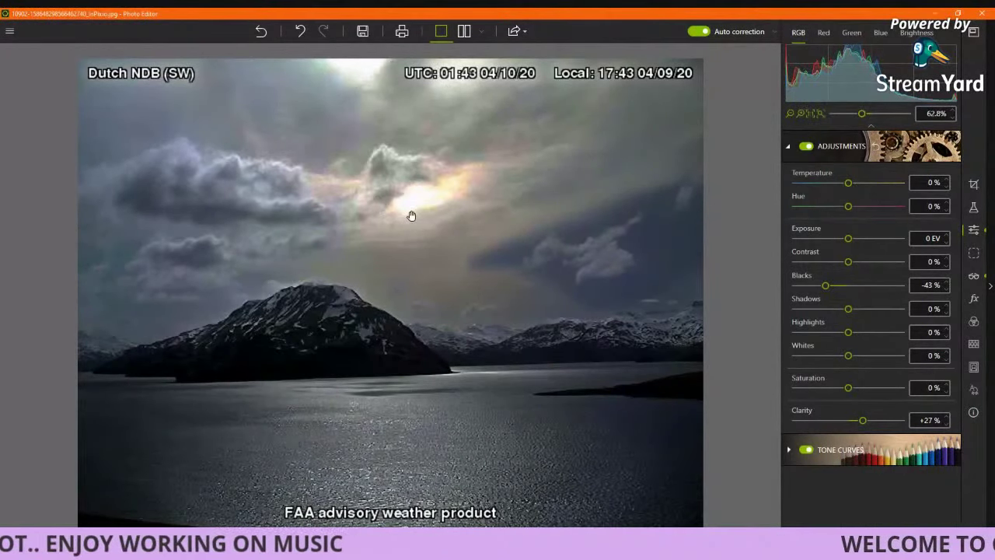
scroll(411, 215, "up", 3)
left_click_drag(481, 254, 455, 361)
left_click_drag(596, 248, 555, 264)
scroll(555, 260, "down", 3)
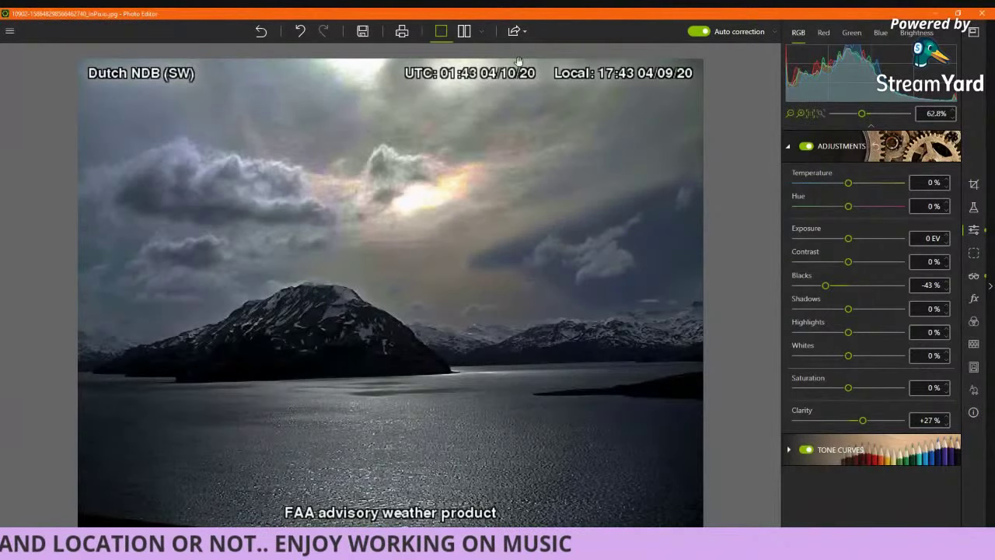
left_click(463, 31)
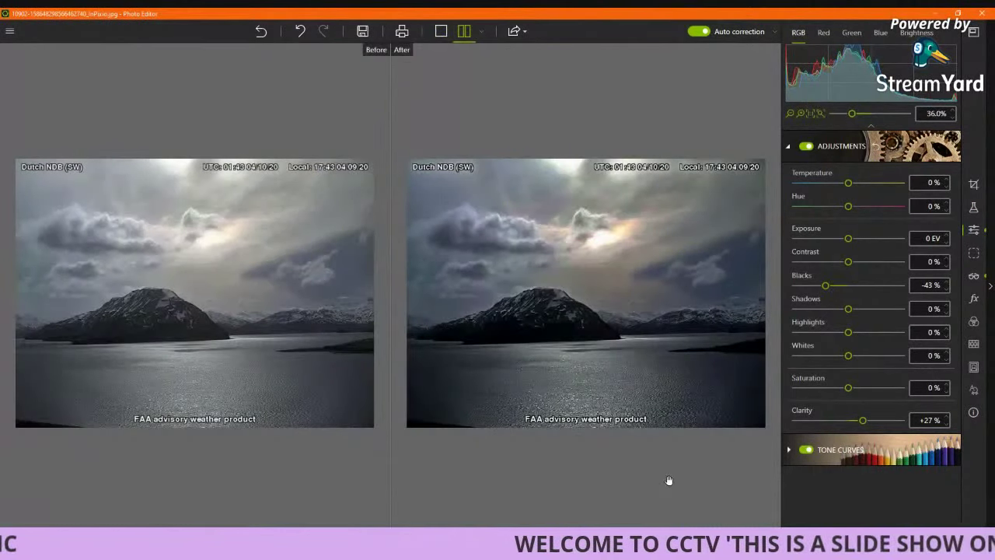
scroll(669, 480, "up", 2)
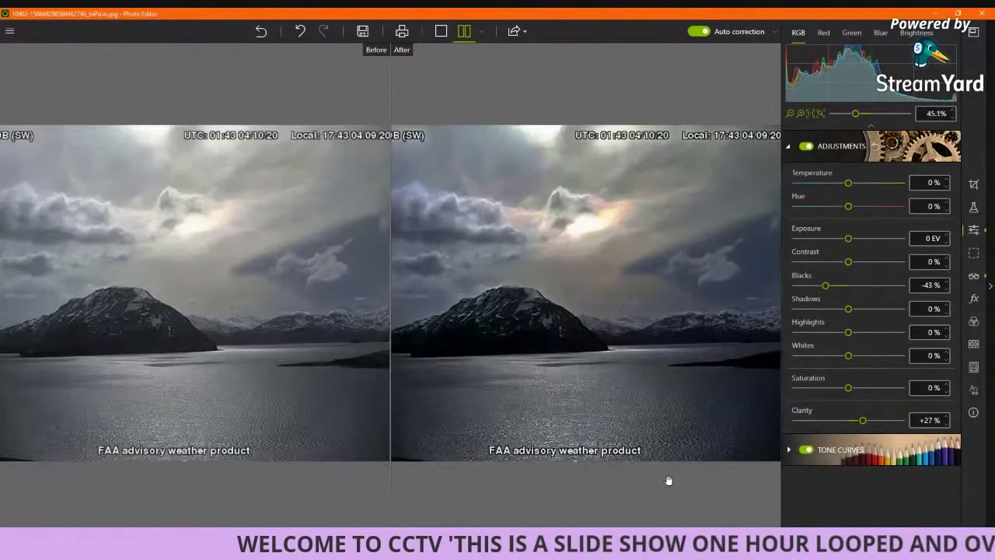
scroll(668, 480, "up", 2)
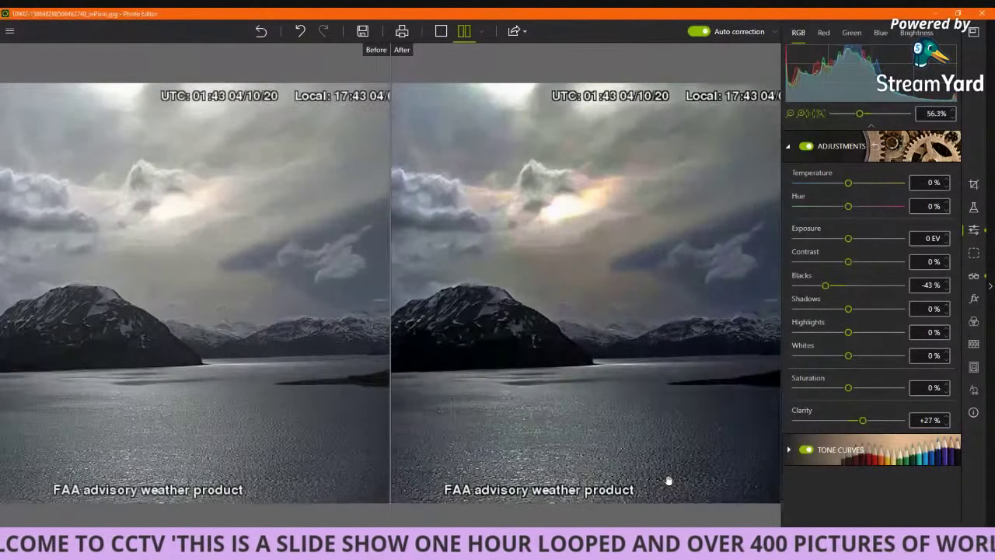
scroll(668, 480, "down", 3)
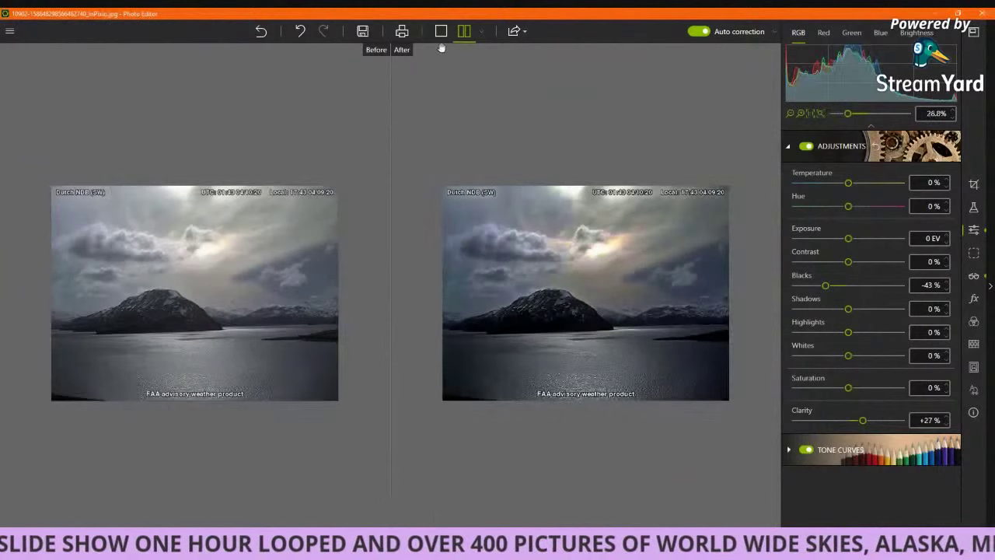
left_click(442, 38)
scroll(584, 221, "up", 3)
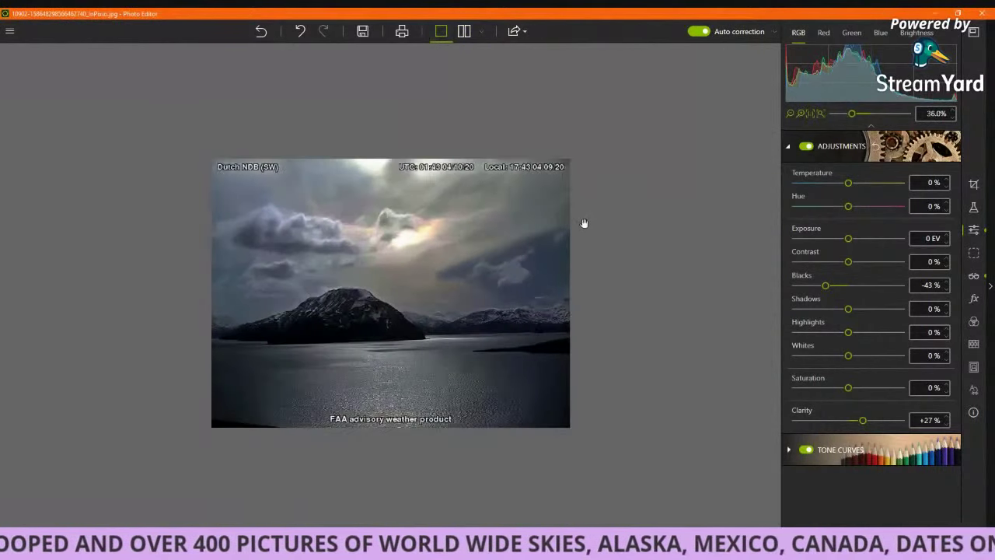
scroll(584, 223, "up", 3)
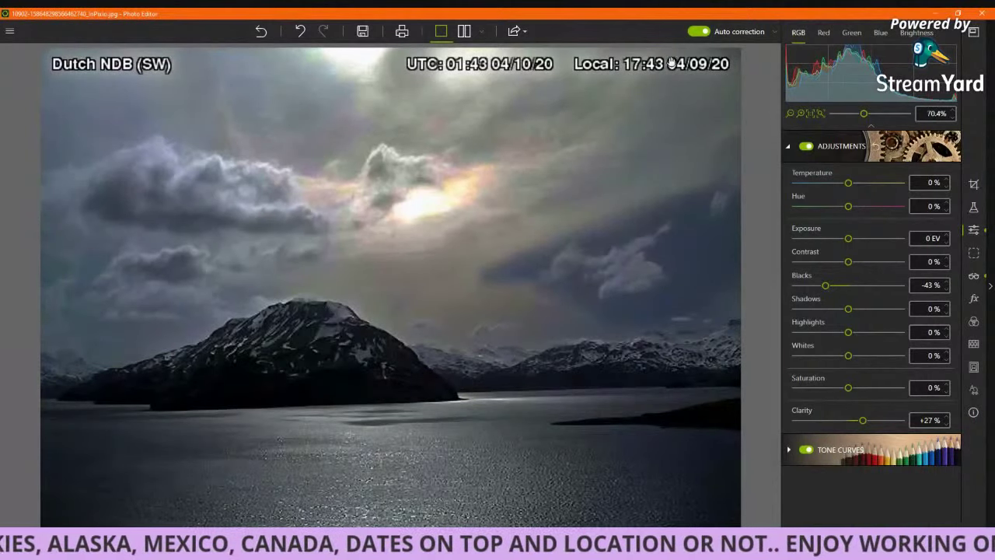
Step: Turn off auto correction for the mountain photo
left_click(698, 33)
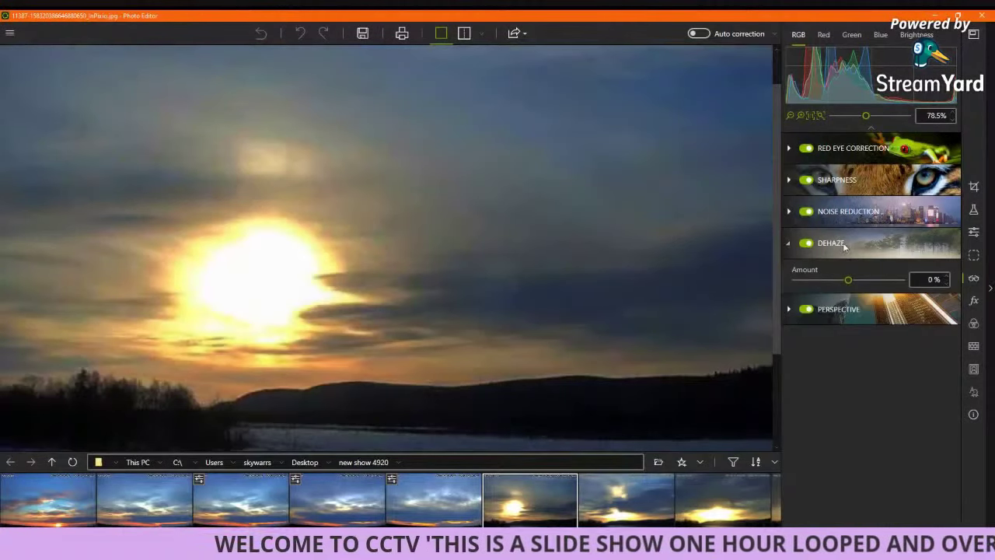
Step: Set the sunset photo's Dehaze amount to about -3 % and its Reduce noise value to 12 %
left_click(843, 245)
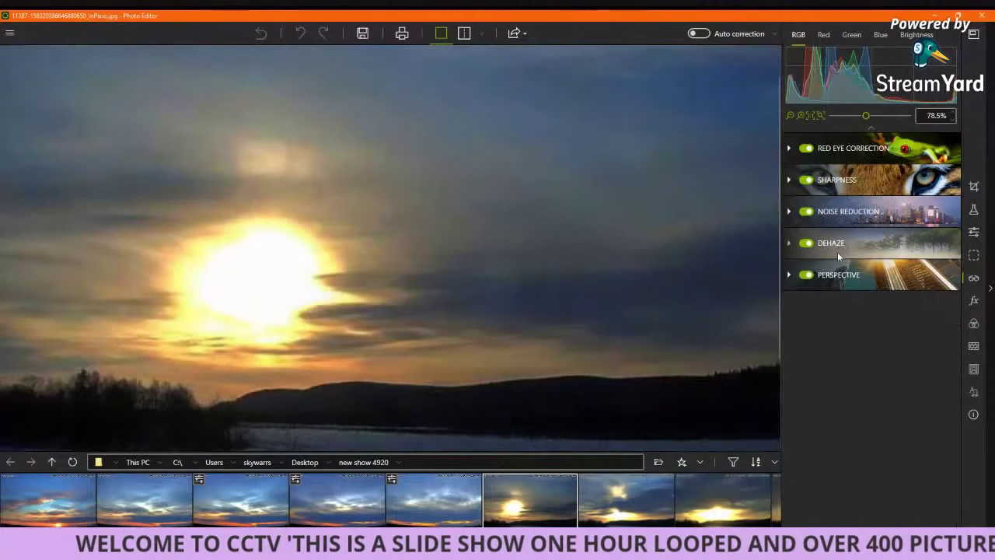
left_click(842, 245)
left_click_drag(849, 281, 844, 280)
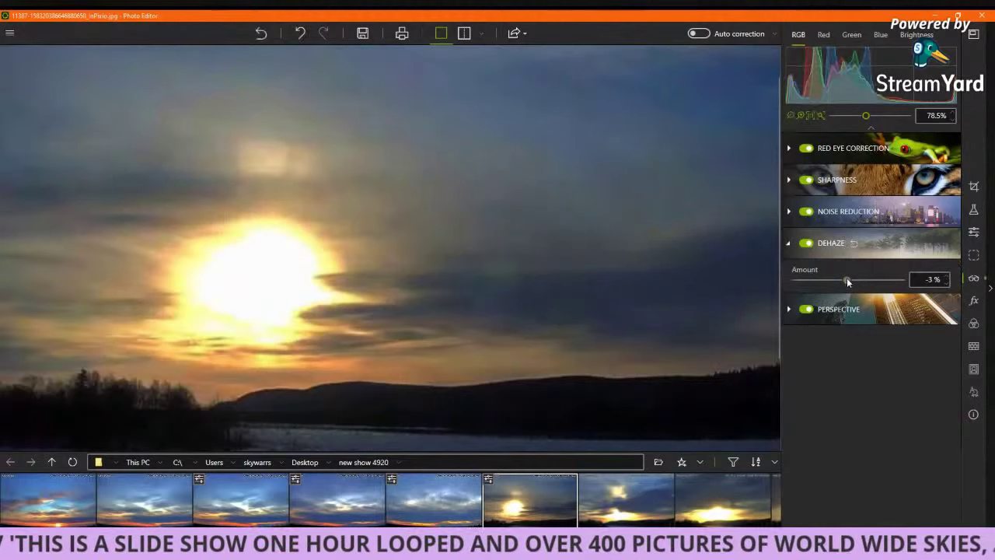
left_click(846, 217)
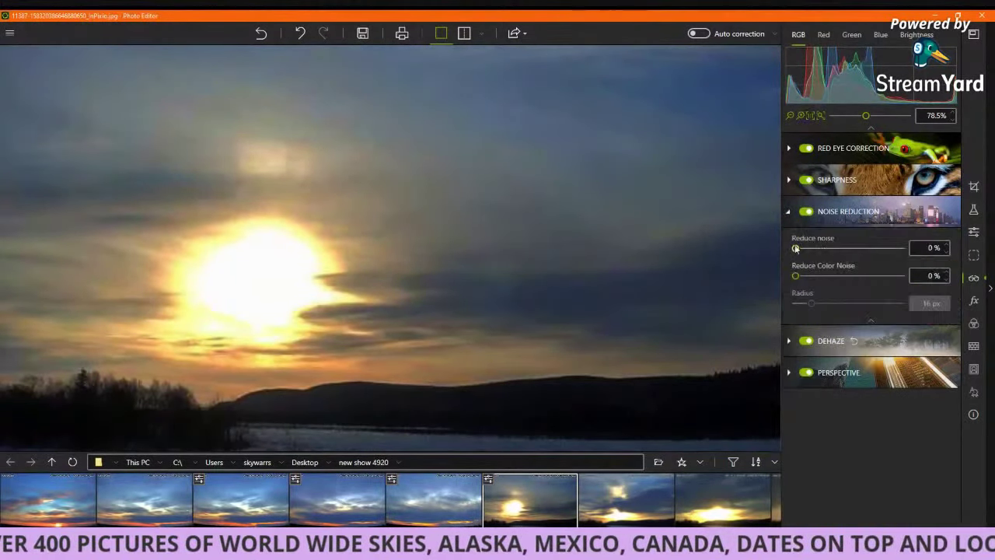
left_click_drag(795, 248, 807, 247)
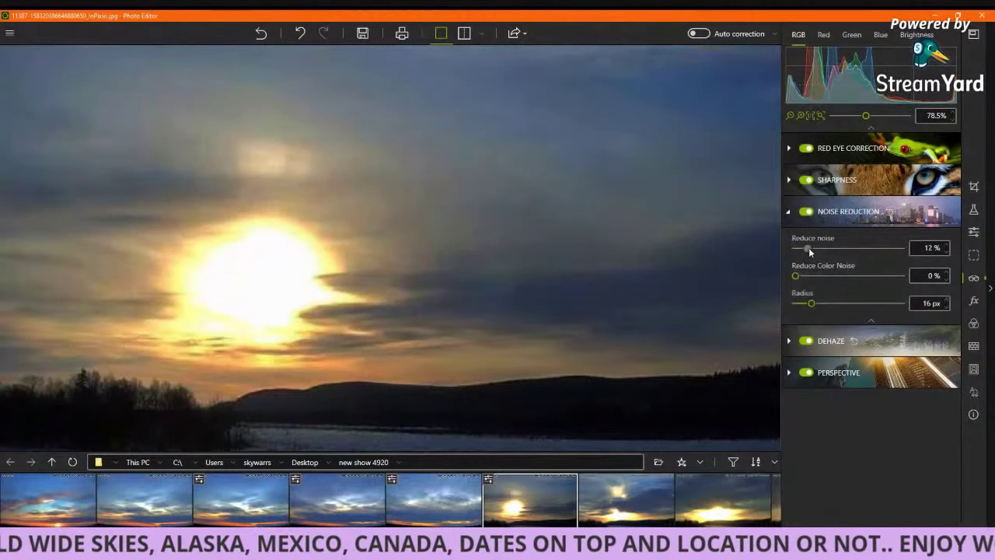
Step: Collapse the thumbnail strip and inspect the sun and the bright patch above it at high magnification
scroll(295, 222, "up", 4)
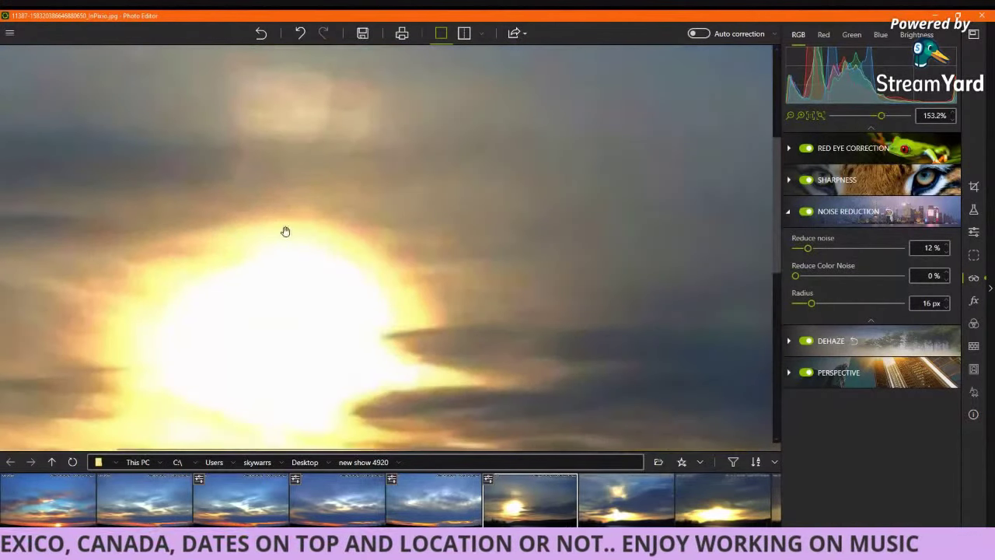
scroll(467, 326, "up", 2)
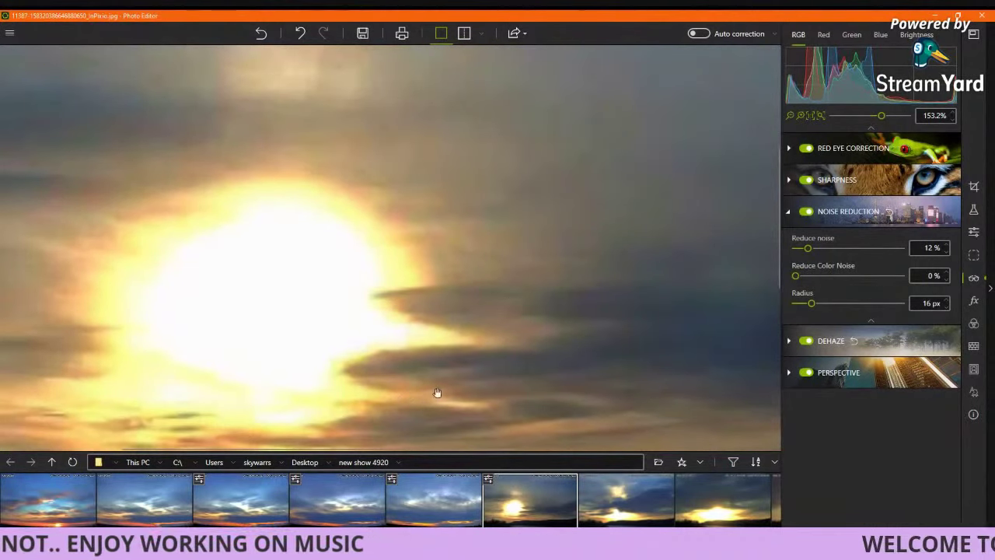
left_click_drag(454, 450, 454, 544)
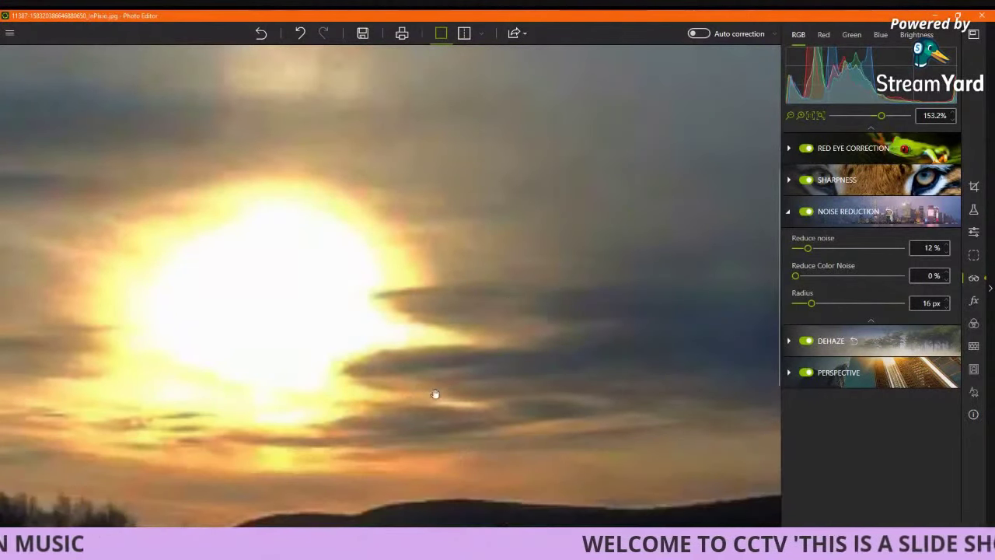
scroll(454, 348, "down", 2)
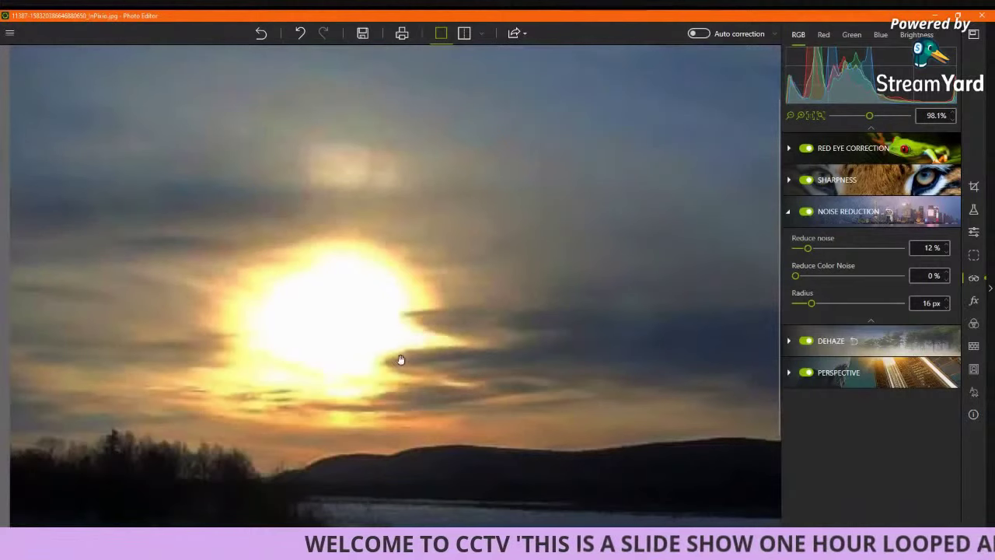
scroll(363, 201, "up", 3)
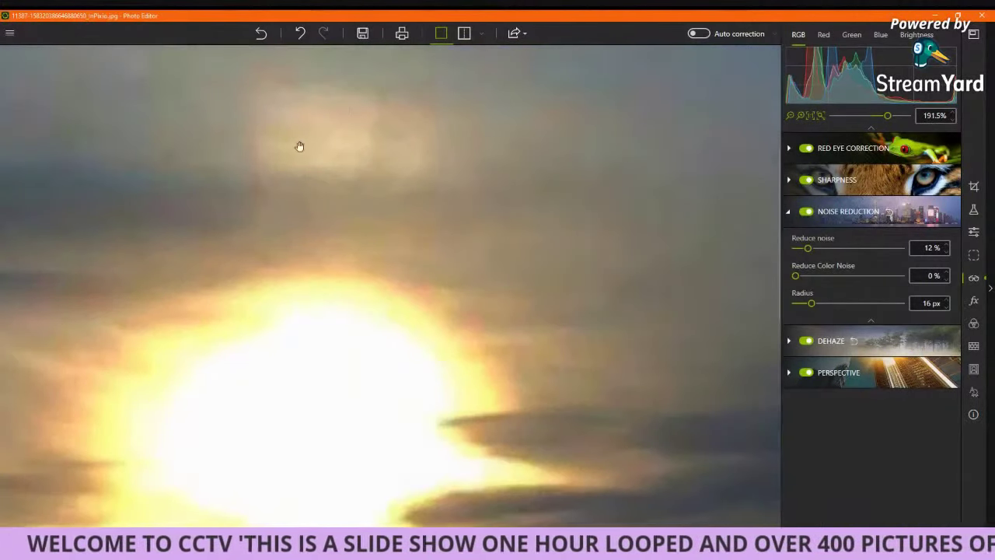
Step: Set the sunset photo's Exposure to -0.98 EV and its Contrast to +74 %, and check the bright patch above the sun
left_click(973, 234)
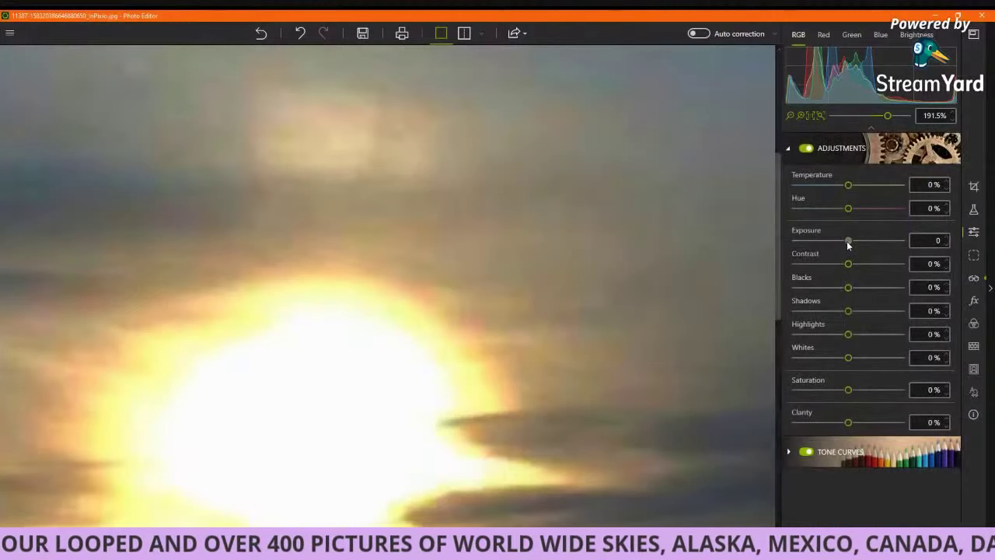
left_click_drag(847, 243, 888, 264)
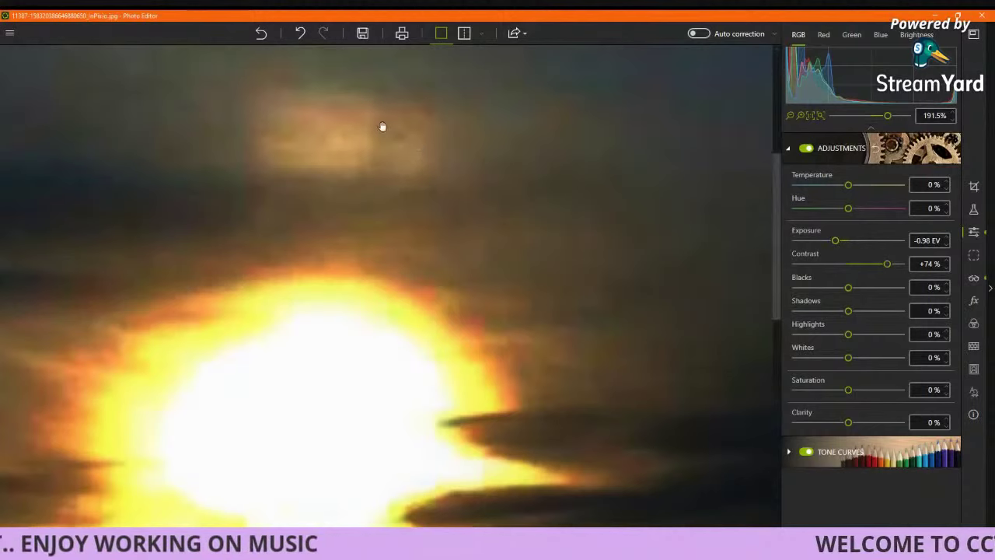
scroll(381, 125, "up", 2)
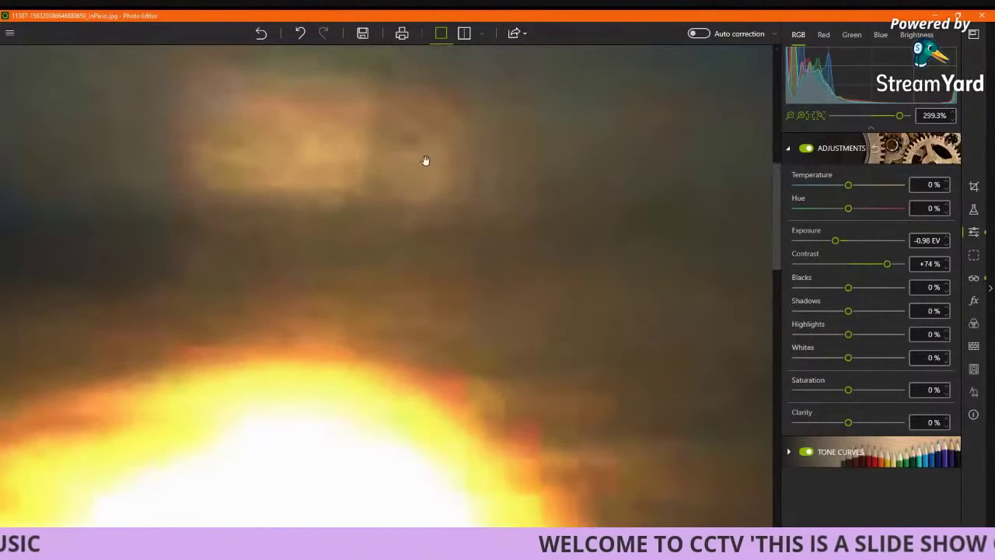
scroll(560, 154, "down", 3)
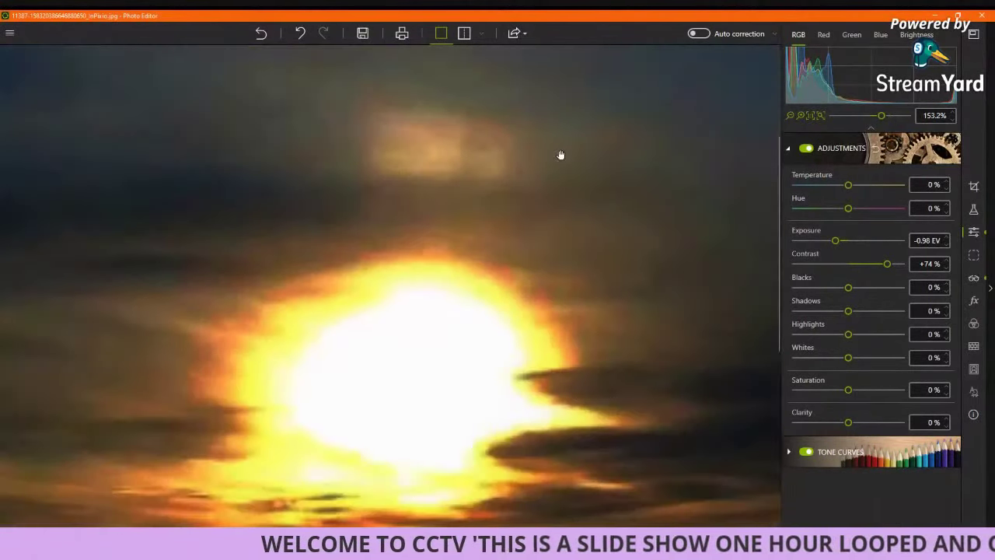
scroll(559, 155, "down", 1)
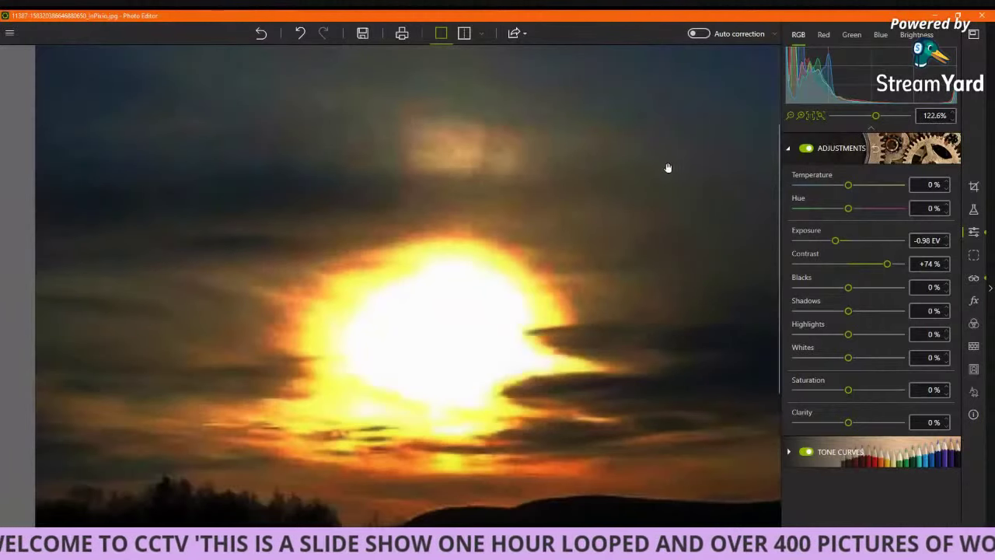
Step: Look through the remaining thumbnails in the new show 4920 folder for another picture to edit
scroll(667, 168, "up", 1)
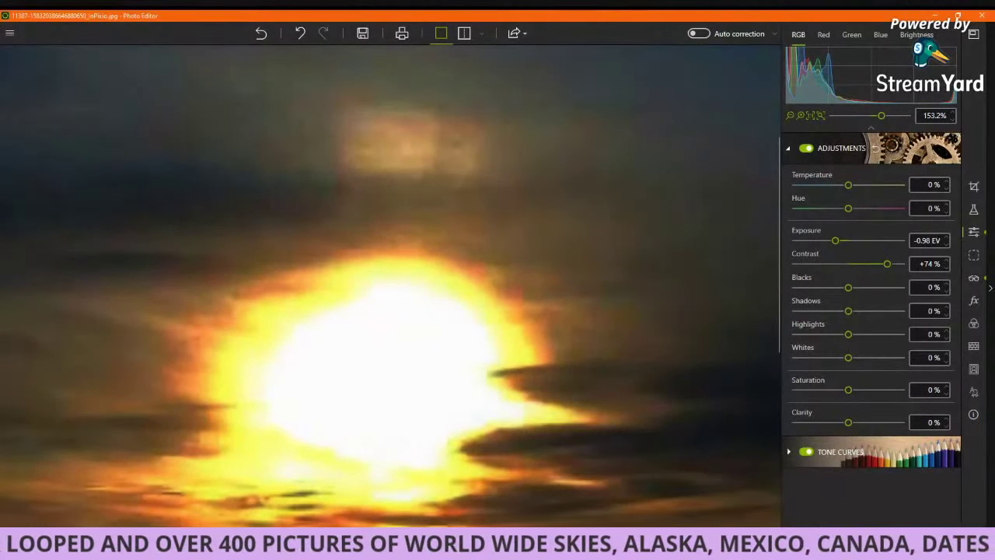
mouse_move(389, 499)
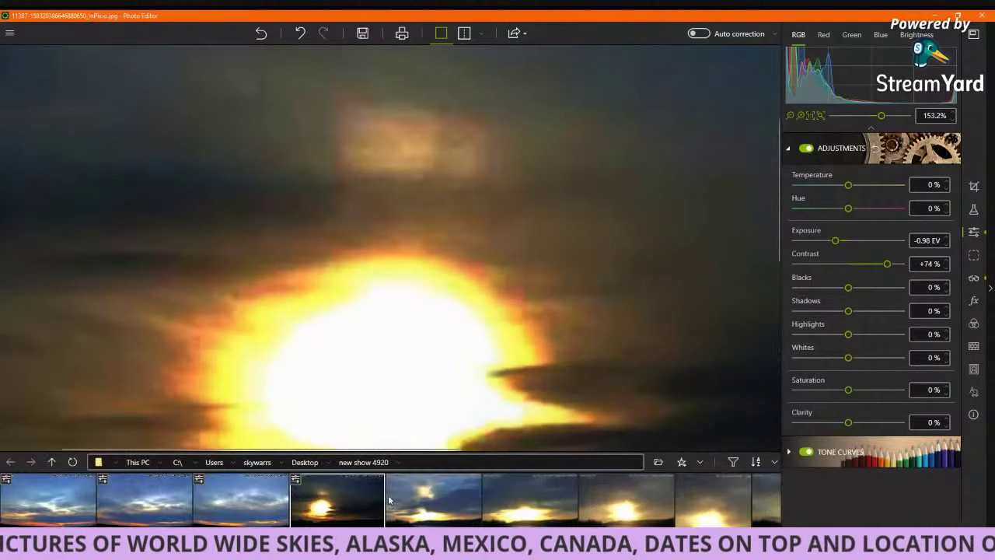
scroll(389, 499, "down", 5)
scroll(419, 482, "down", 10)
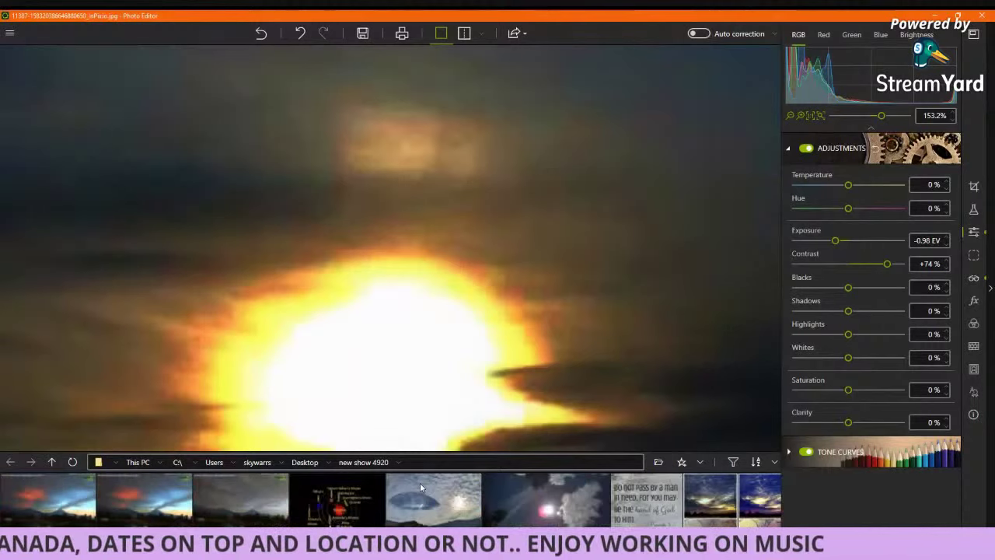
scroll(419, 483, "down", 8)
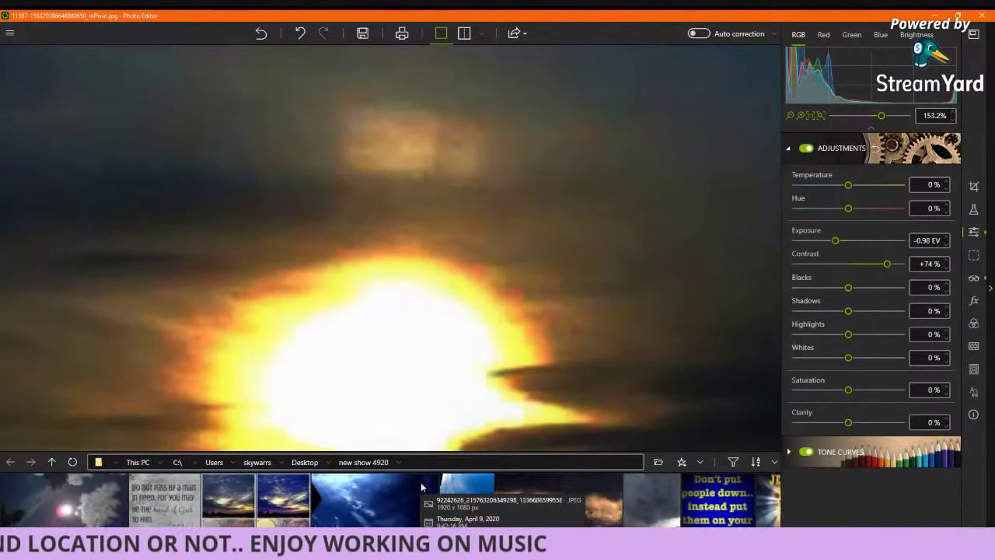
scroll(421, 486, "down", 8)
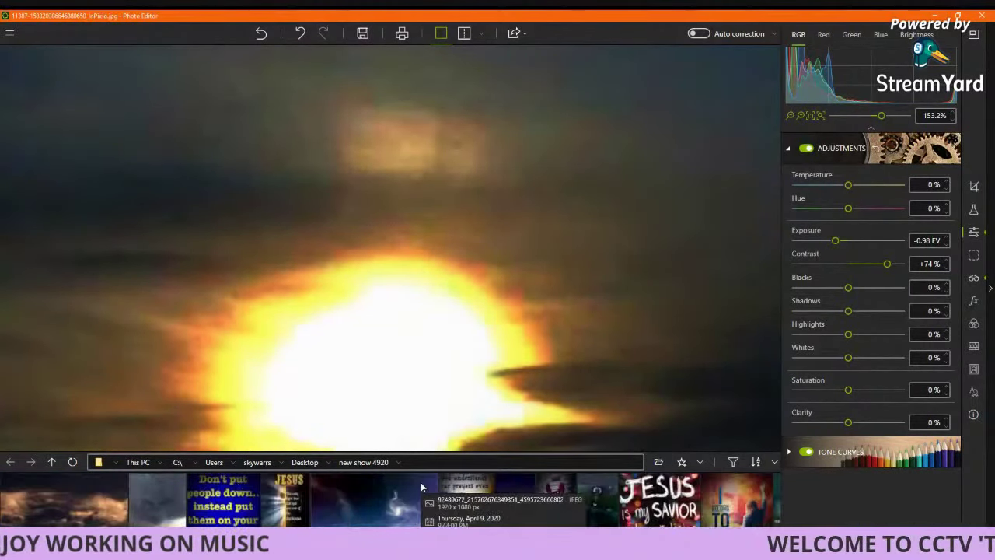
scroll(421, 486, "down", 8)
scroll(142, 516, "down", 8)
scroll(142, 513, "down", 8)
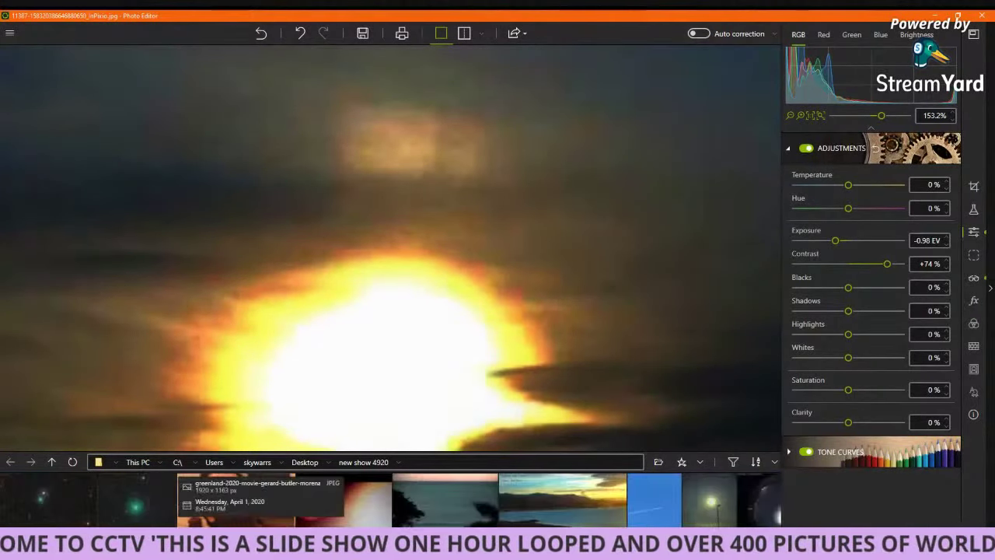
scroll(180, 497, "down", 5)
scroll(181, 498, "down", 8)
scroll(180, 498, "down", 8)
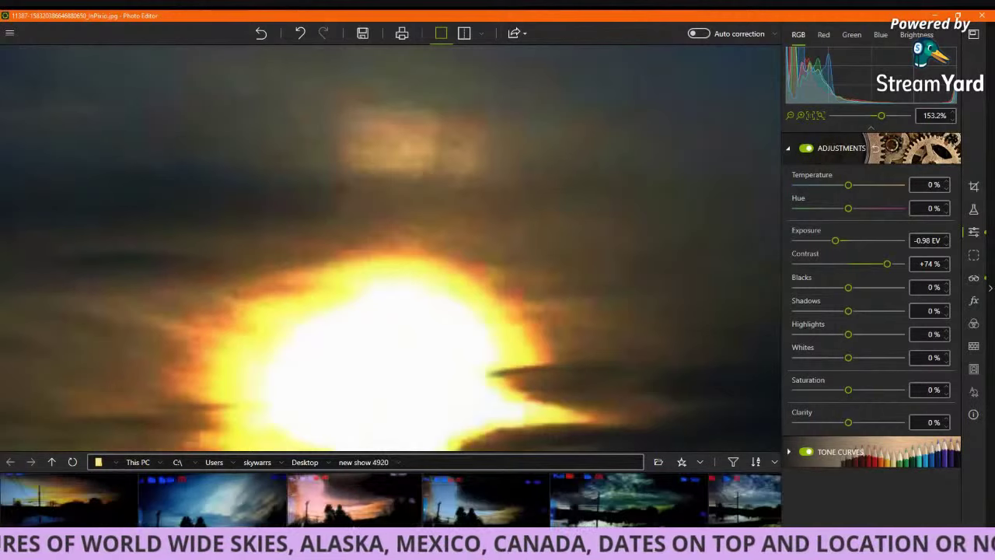
scroll(180, 497, "down", 8)
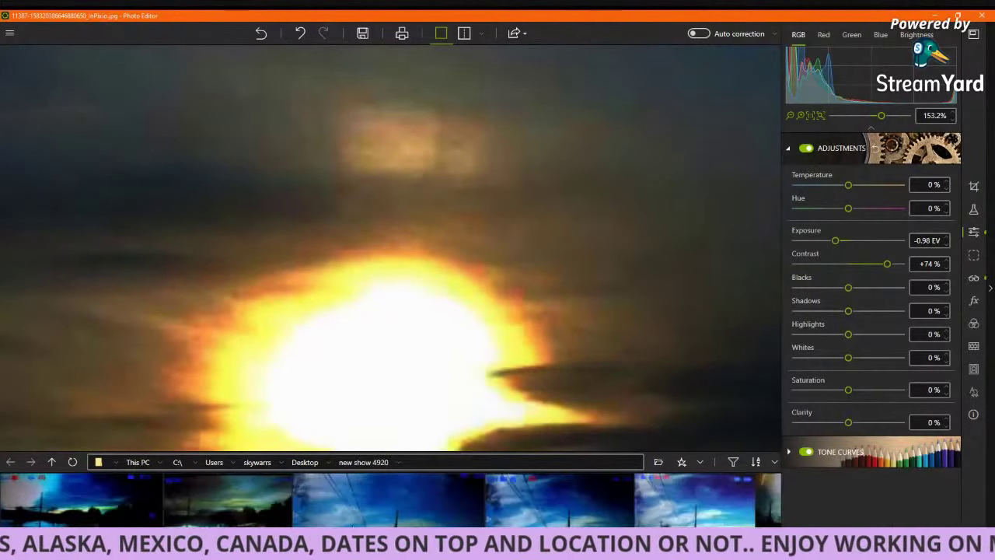
scroll(353, 497, "down", 8)
scroll(353, 498, "down", 8)
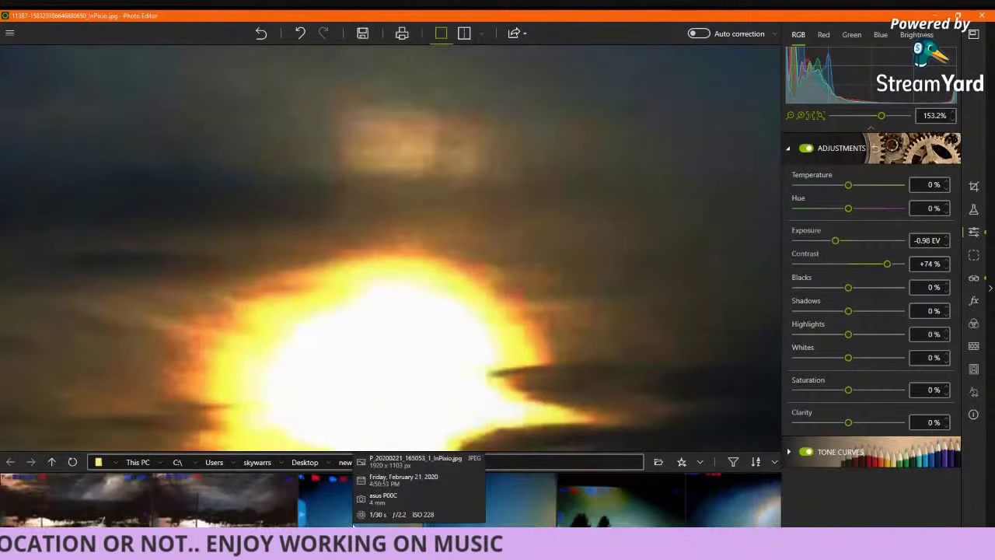
scroll(353, 502, "down", 8)
scroll(352, 501, "down", 6)
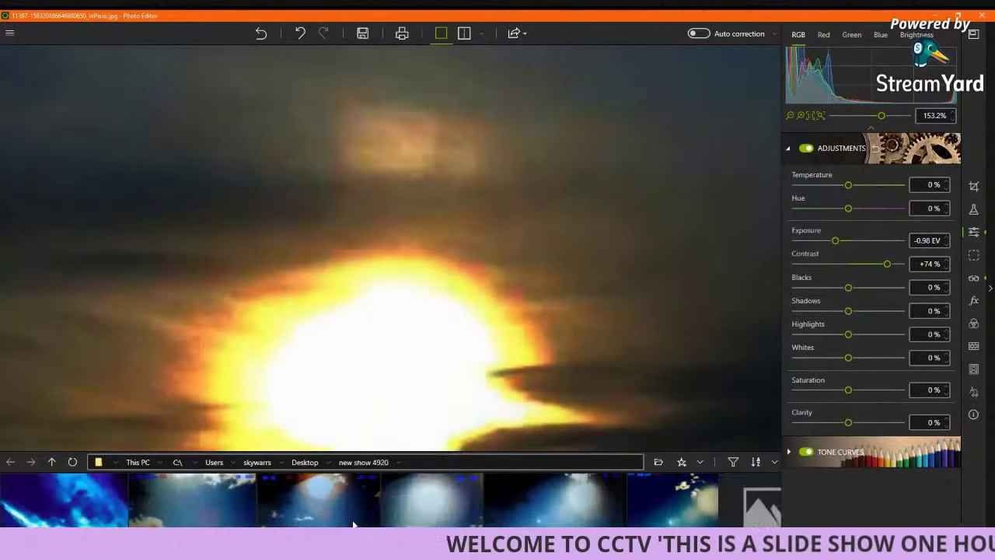
scroll(353, 501, "down", 8)
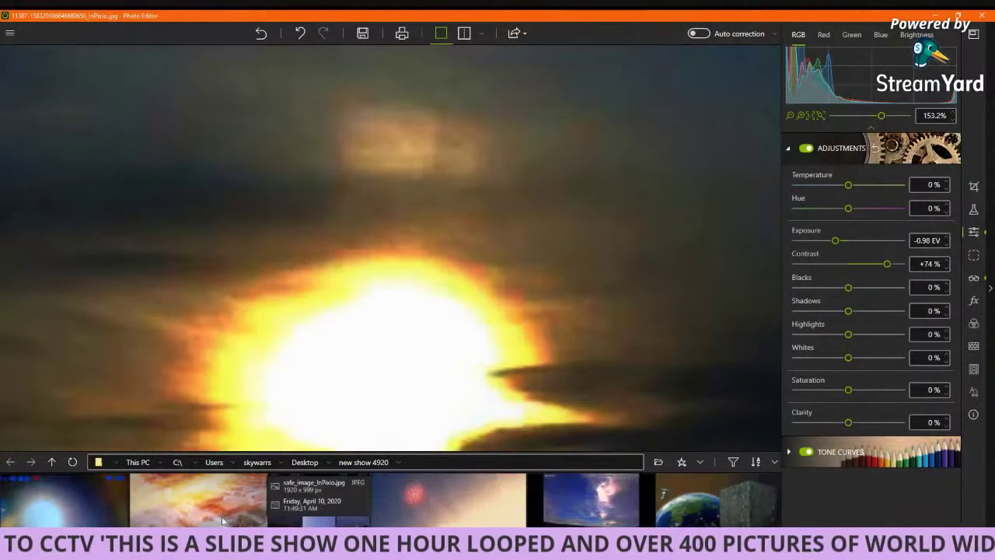
Step: Open the picture of the cube-shaped ship beside Earth and inspect the cube's surface
left_click(717, 519)
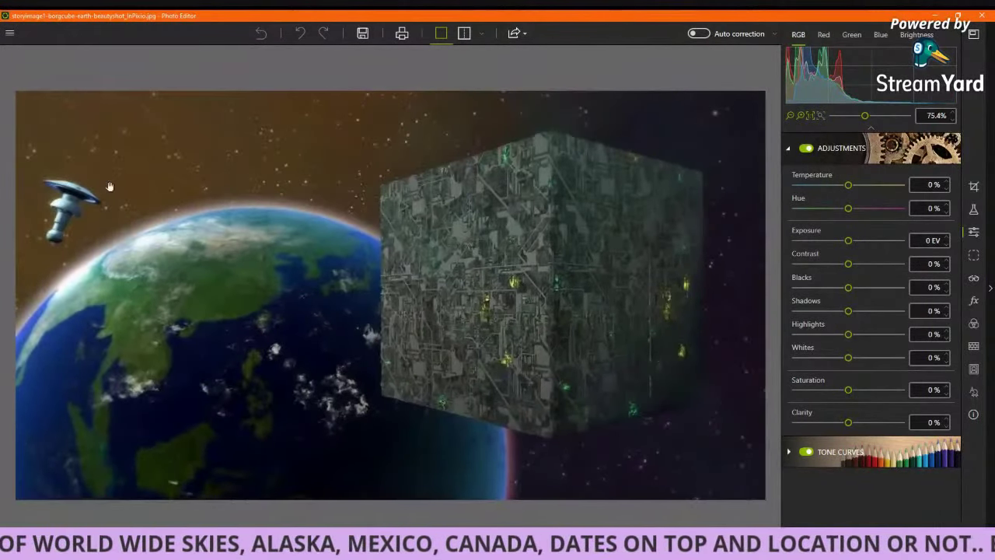
scroll(161, 280, "up", 3)
left_click_drag(163, 267, 1, 252)
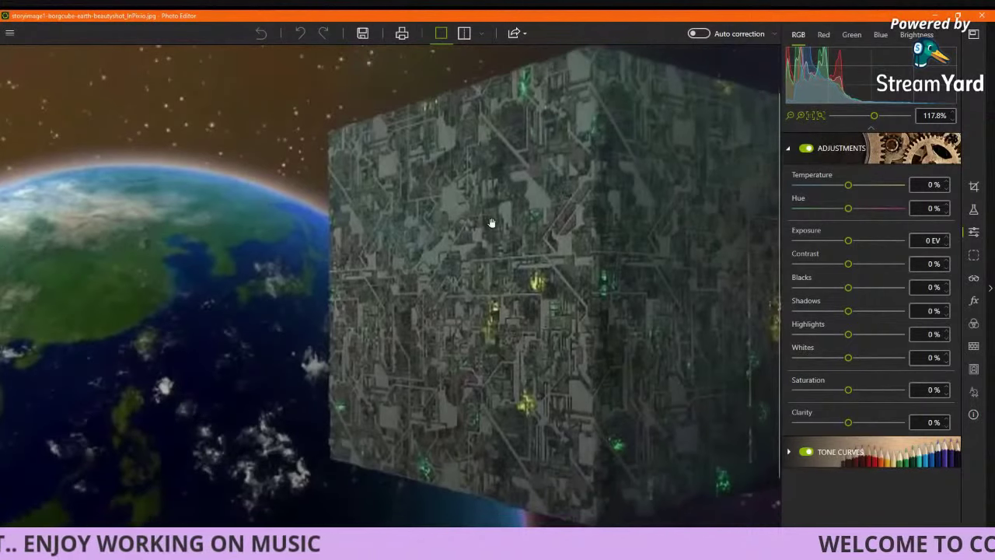
Step: Try the Sutro preset on the cube-and-Earth picture and replace it with the Sunny preset from the Popular group
left_click(975, 210)
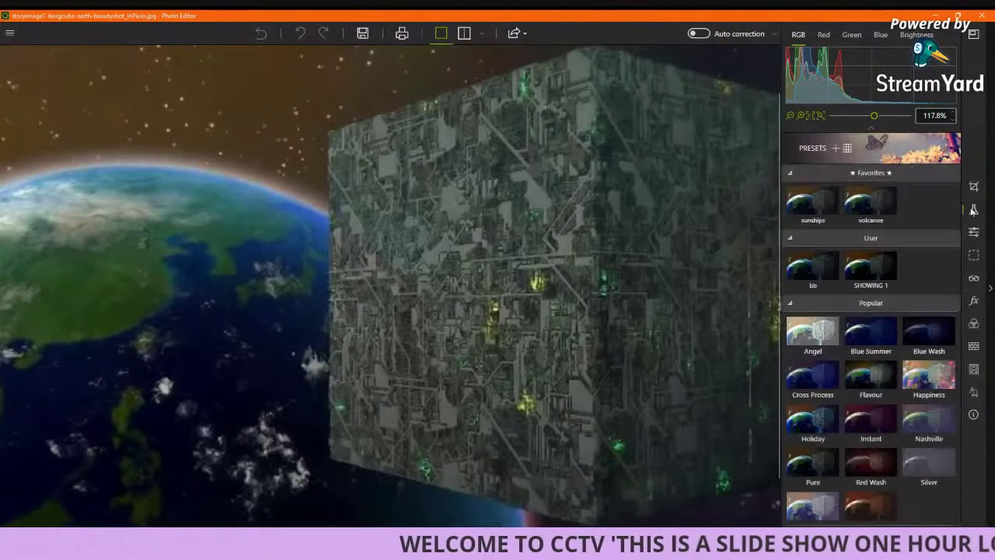
scroll(906, 249, "down", 3)
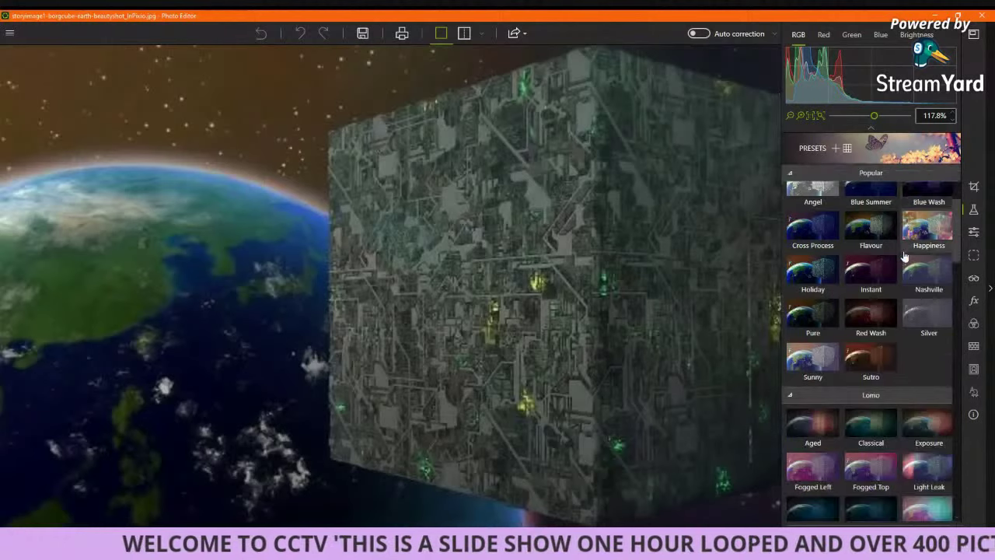
left_click(868, 364)
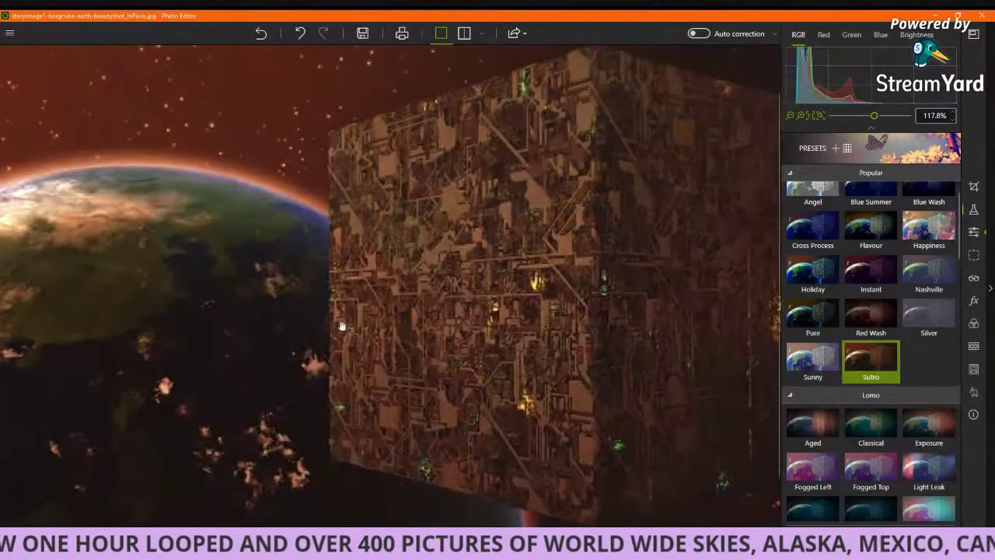
scroll(335, 325, "down", 4)
scroll(336, 325, "up", 2)
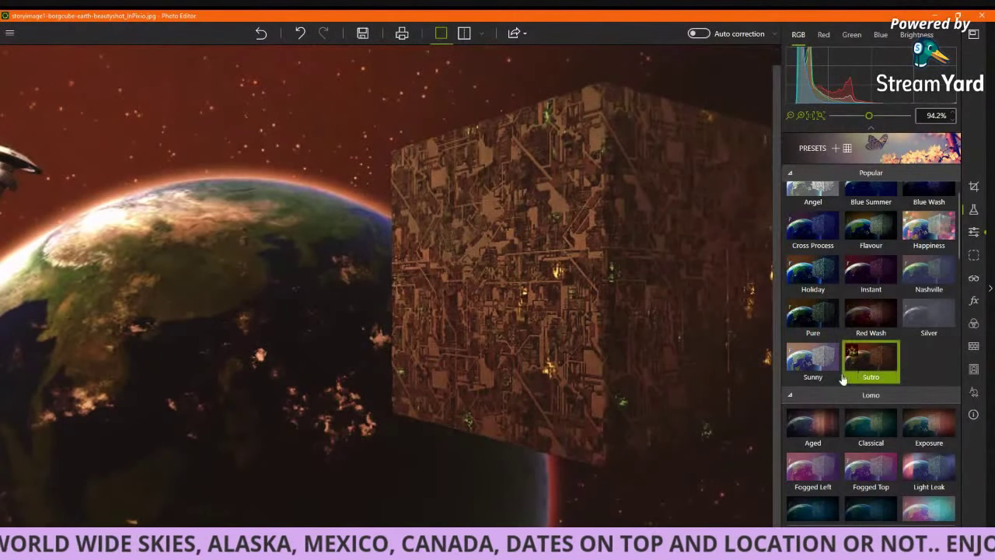
left_click(805, 363)
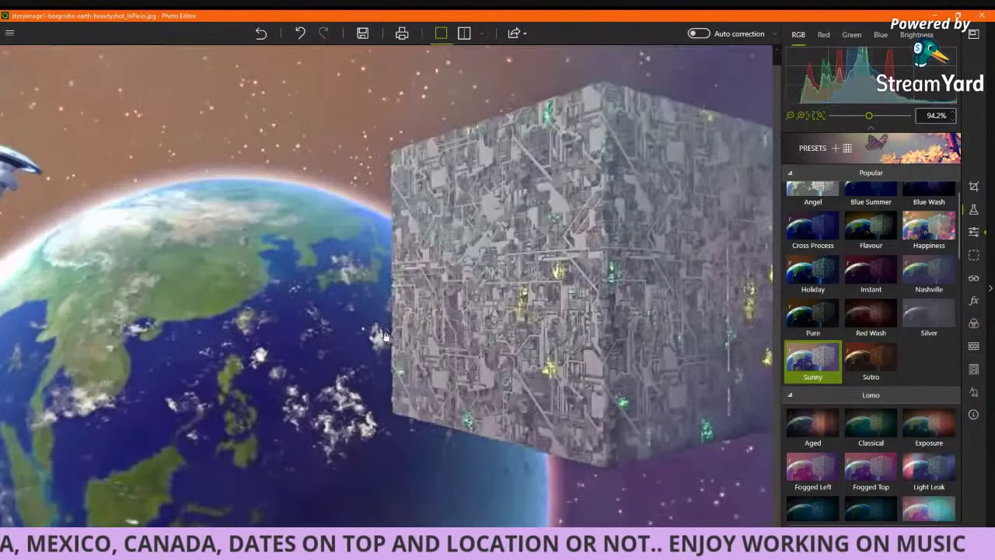
scroll(385, 333, "down", 3)
scroll(386, 333, "up", 3)
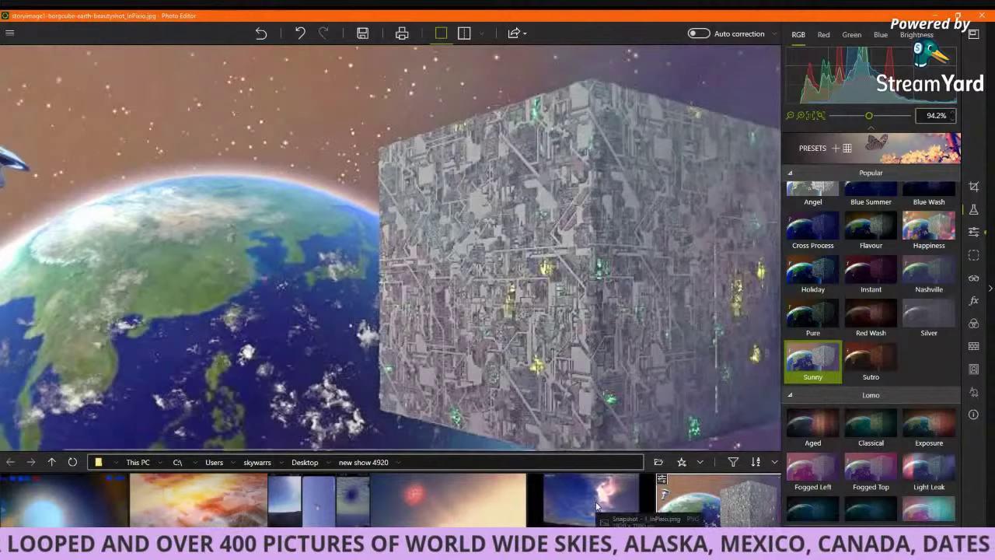
Step: Open the picture with the red sphere in the sky and try the Sutro preset on it
left_click(488, 504)
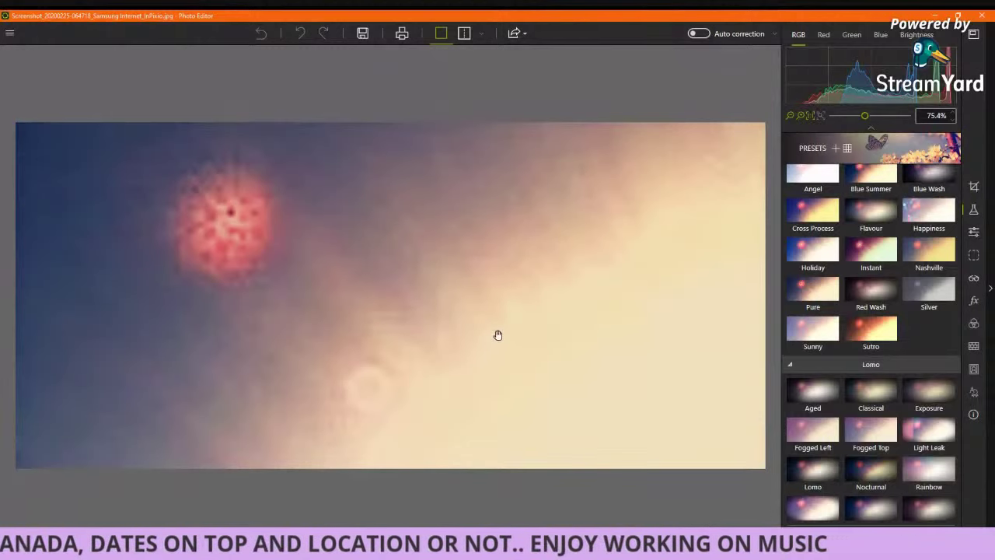
left_click(883, 335)
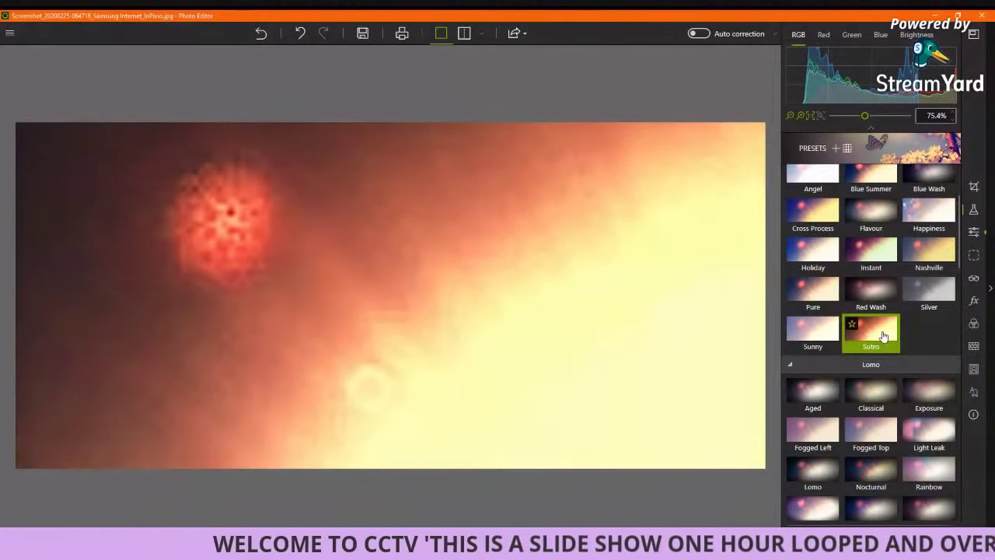
scroll(271, 173, "down", 3)
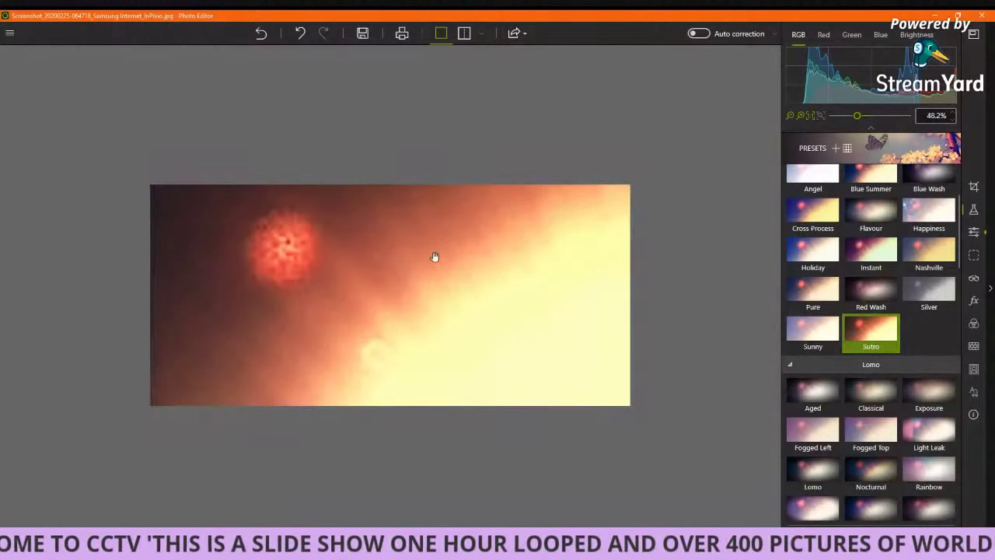
scroll(451, 260, "up", 3)
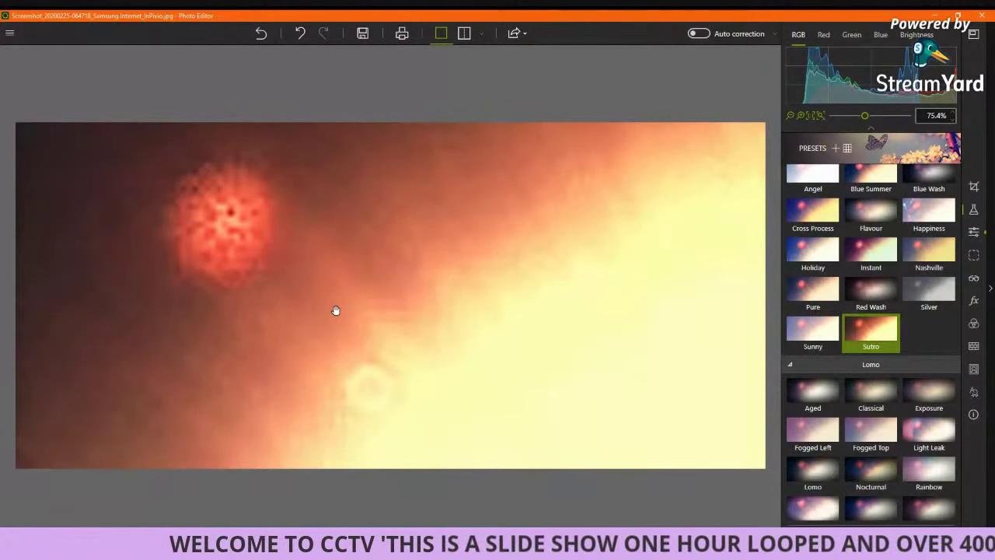
mouse_move(861, 333)
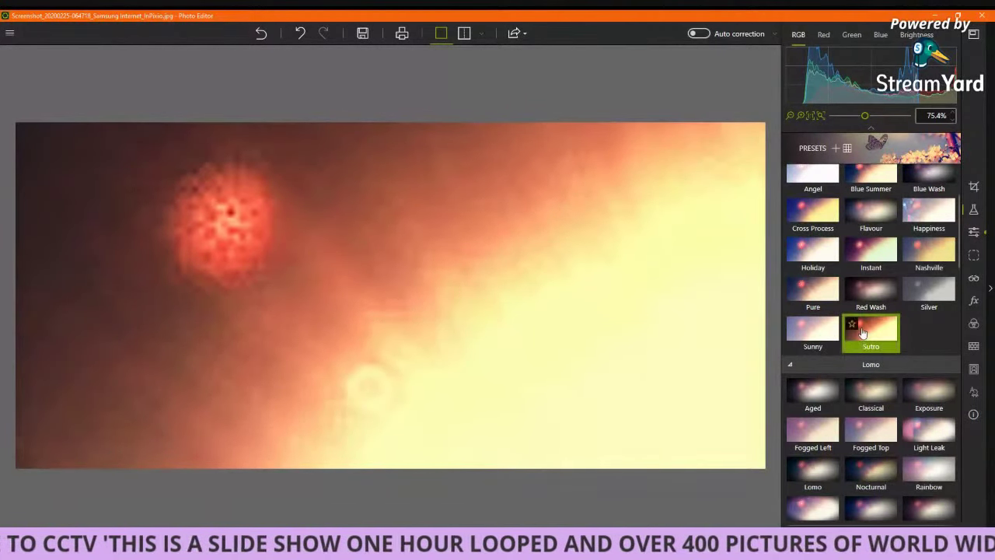
Step: Try the volcanoe and SHOWING 1 presets on the red sphere picture and settle on the sunships favorite preset
scroll(861, 333, "up", 2)
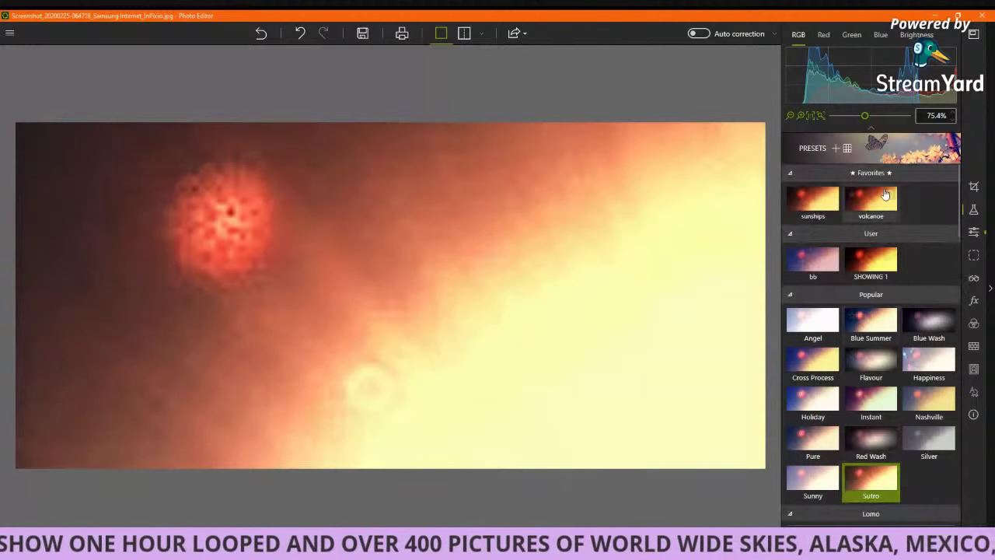
left_click(872, 201)
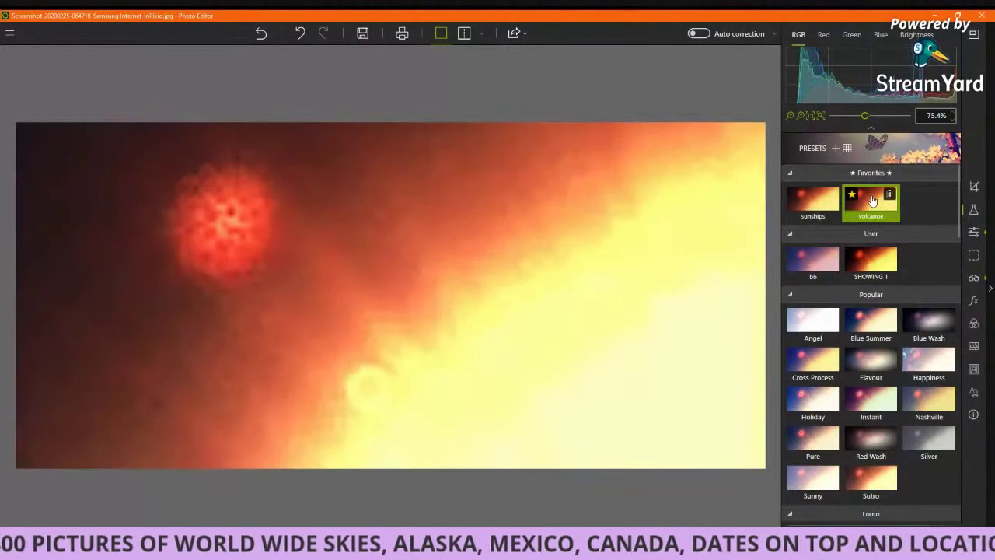
left_click(878, 268)
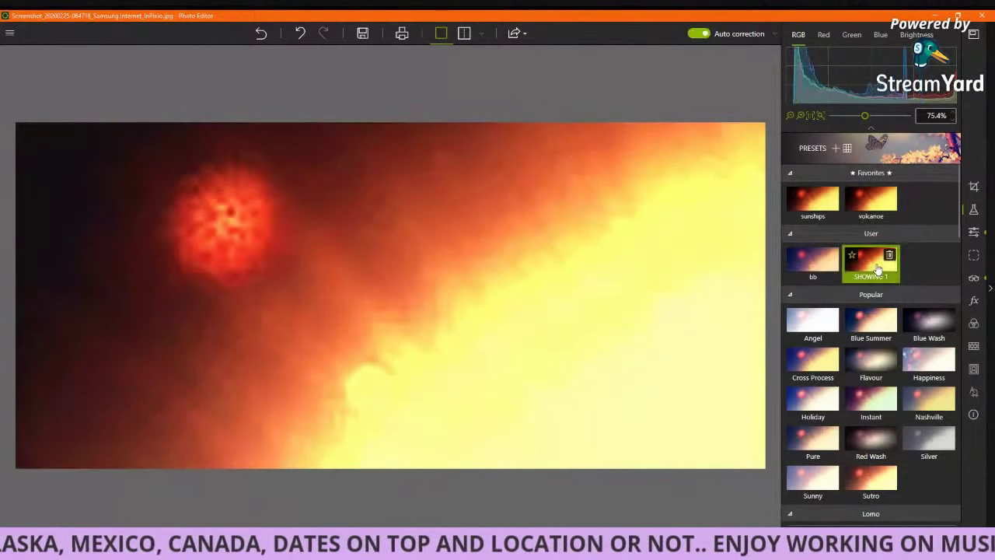
left_click(822, 206)
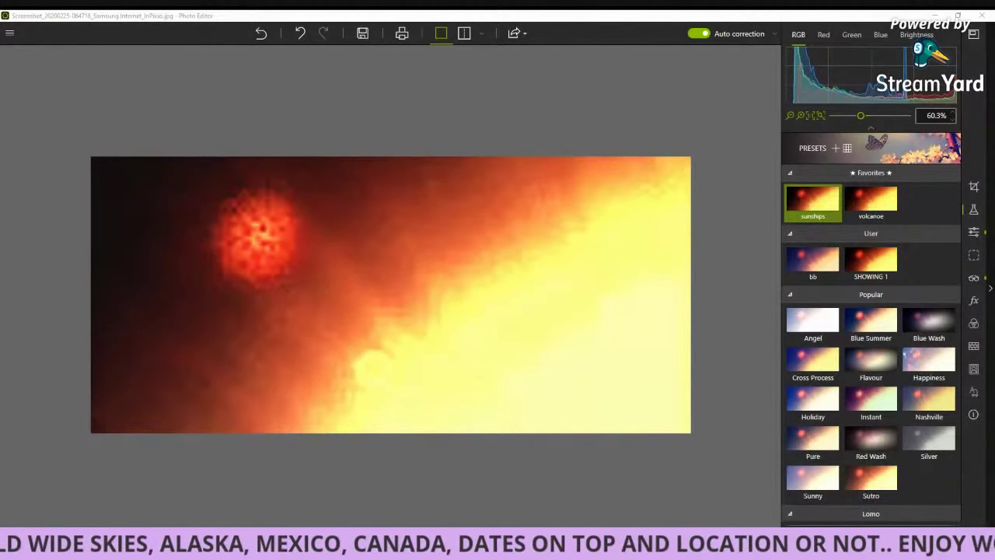
left_click(626, 459)
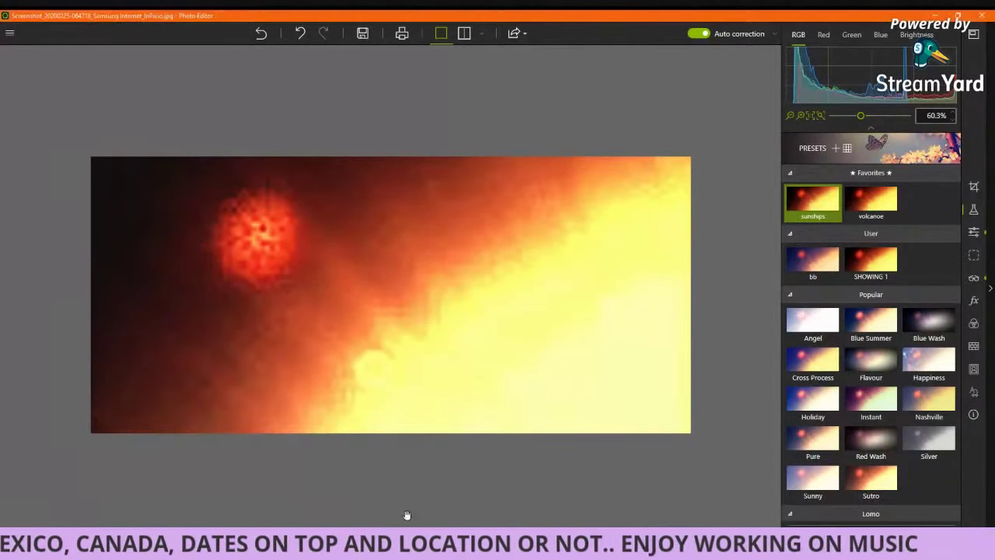
Step: Reopen the cube-and-Earth picture and examine the cube, the clouds over Earth and the small spacecraft up close
mouse_move(443, 464)
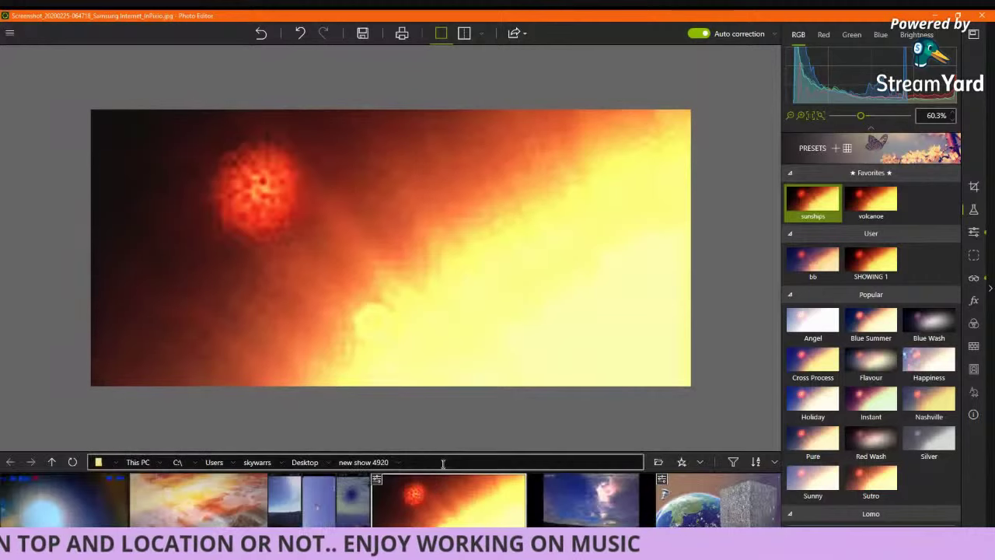
left_click(605, 506)
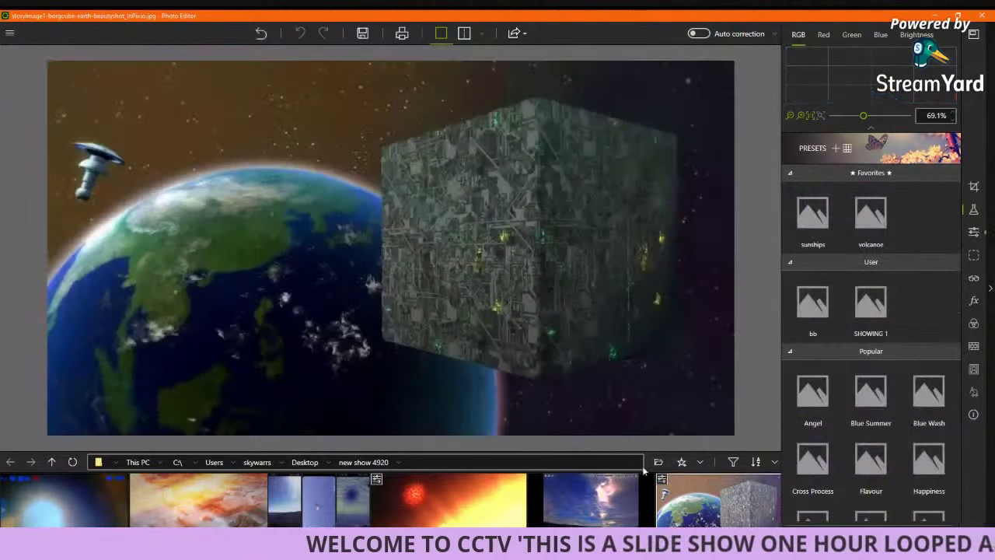
scroll(433, 233, "up", 1)
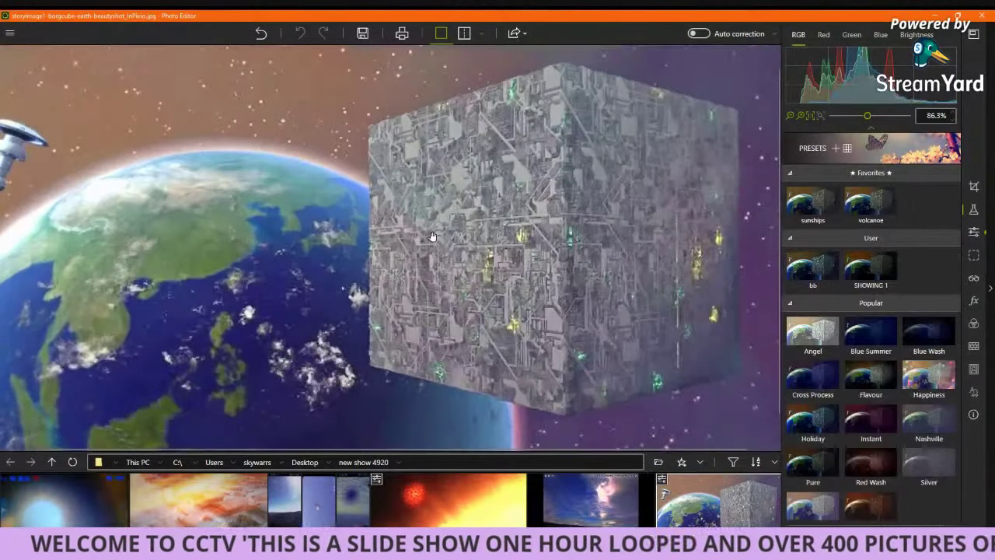
scroll(432, 235, "up", 1)
left_click_drag(599, 342, 561, 235)
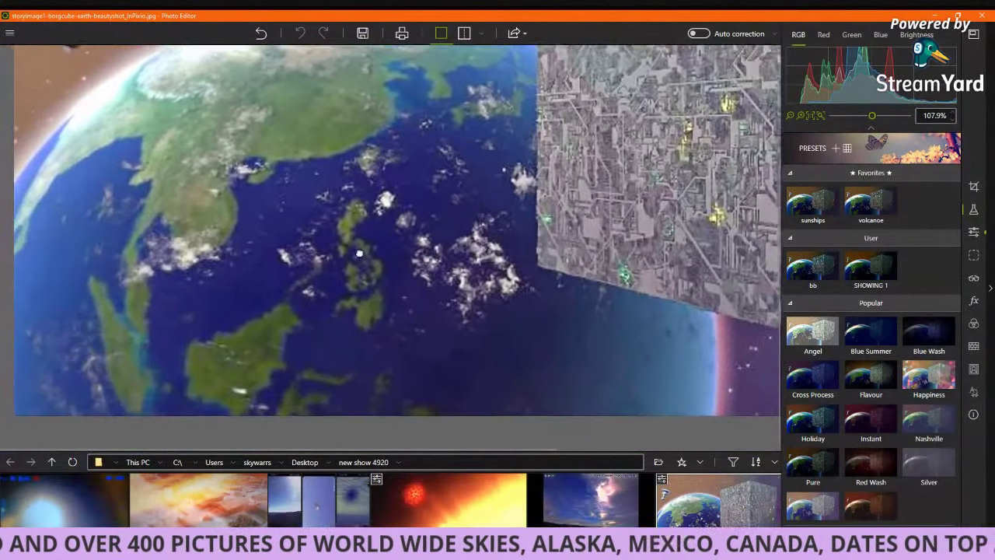
left_click_drag(87, 46, 108, 293)
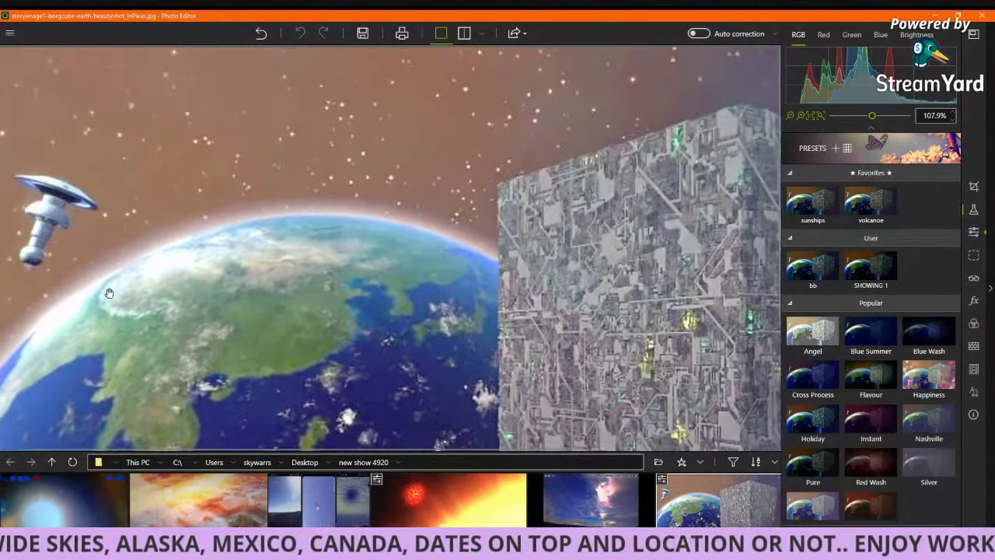
Step: Open the phone screen capture showing a dark blue spot in the sky above the sea
left_click(355, 517)
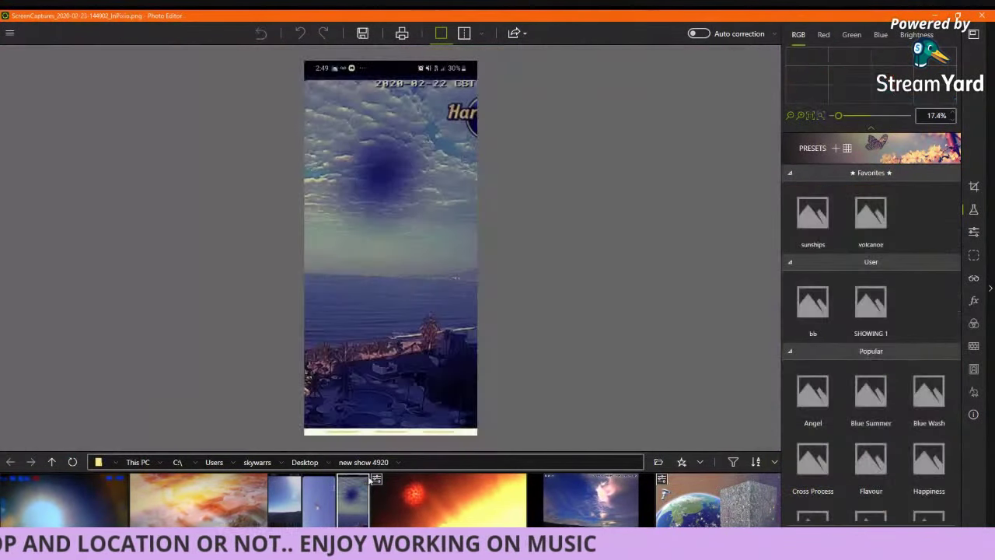
Step: Inspect the dark blue spot among the clouds up close and try the Sutro preset on the picture
scroll(395, 145, "up", 4)
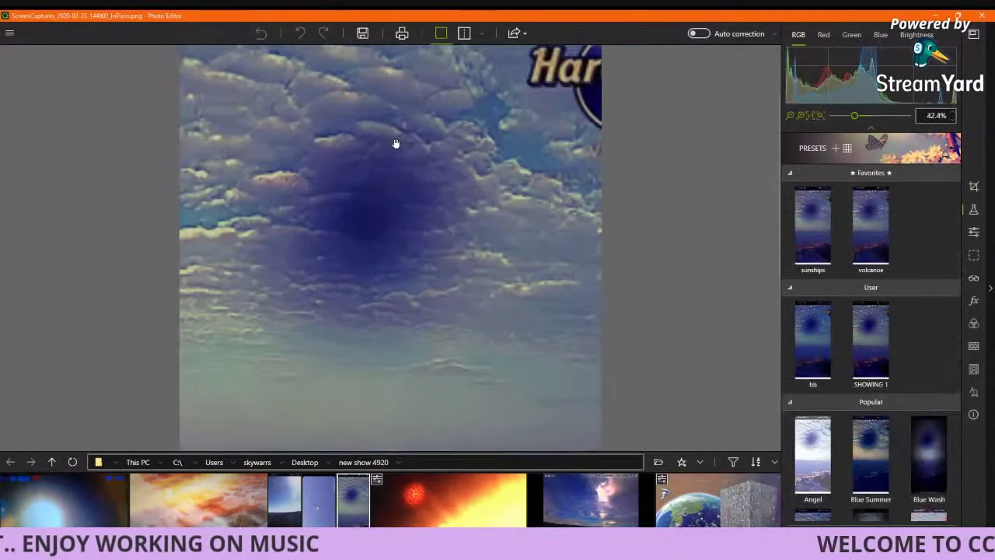
scroll(415, 155, "up", 3)
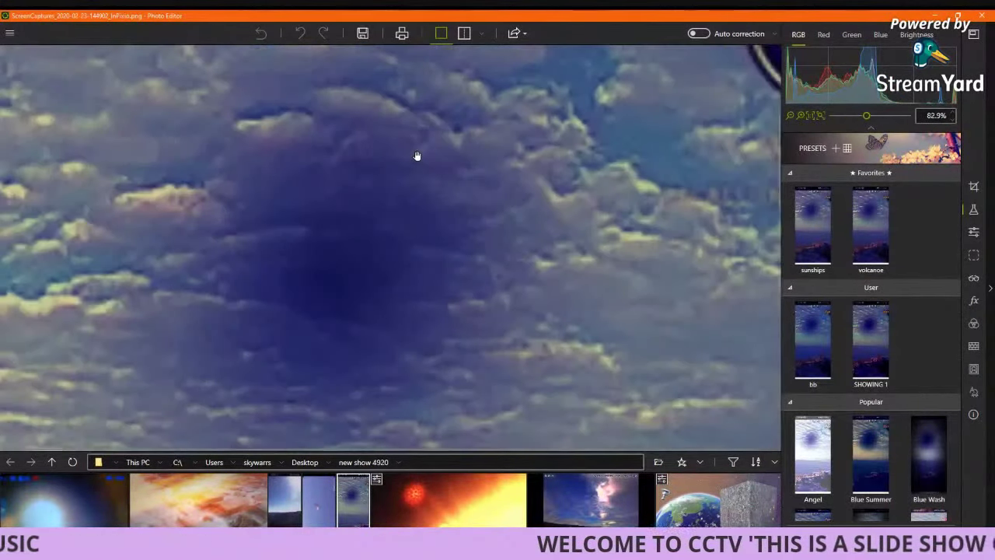
scroll(417, 156, "down", 3)
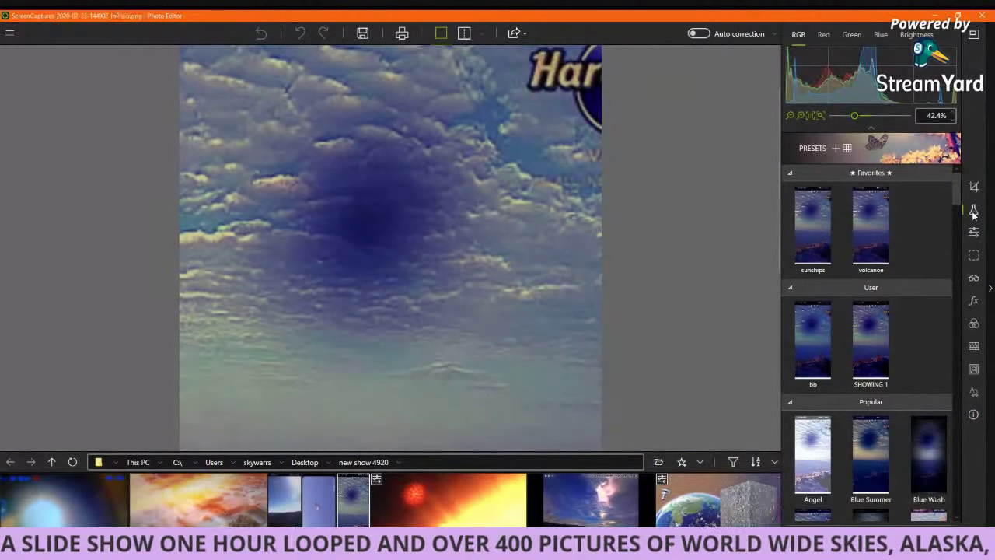
scroll(934, 264, "down", 2)
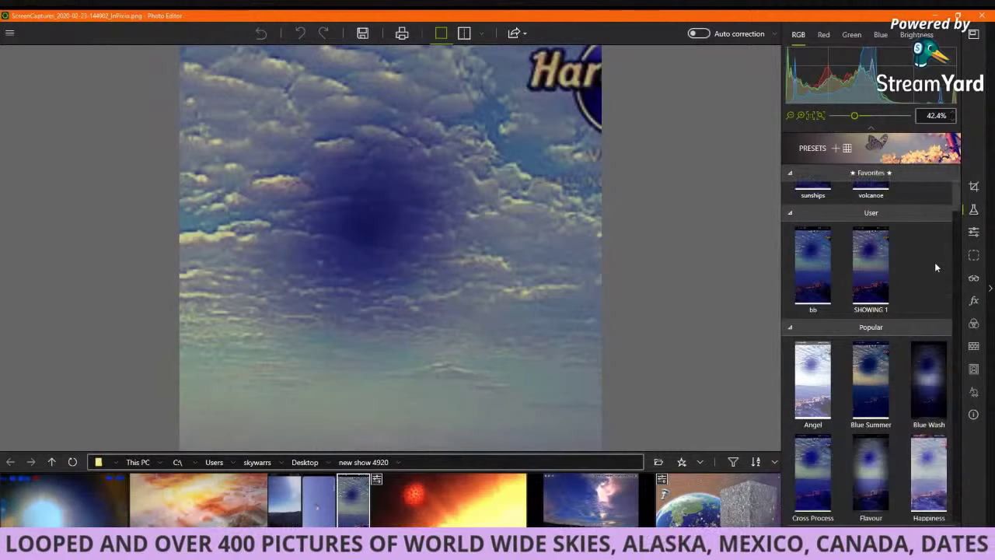
scroll(934, 264, "down", 4)
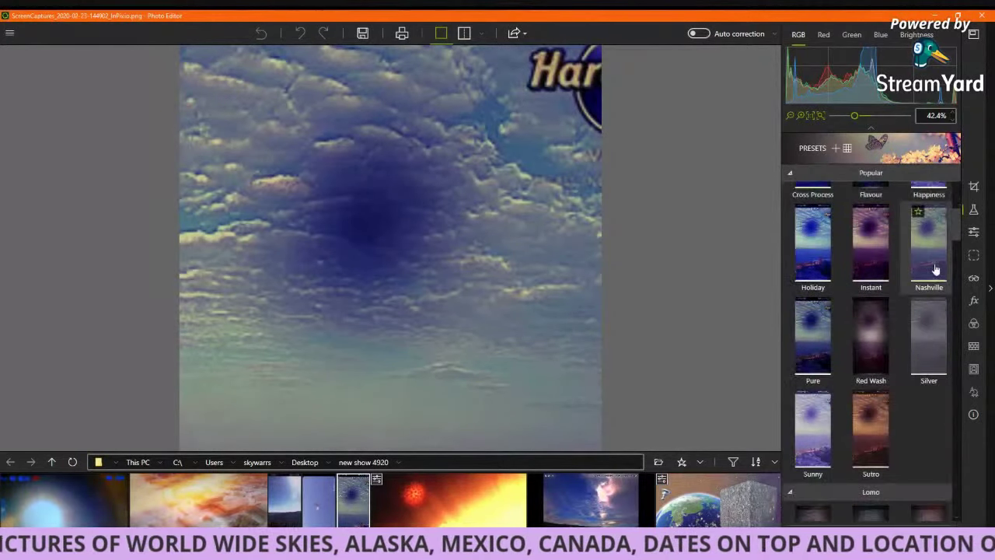
scroll(927, 340, "down", 2)
left_click(870, 381)
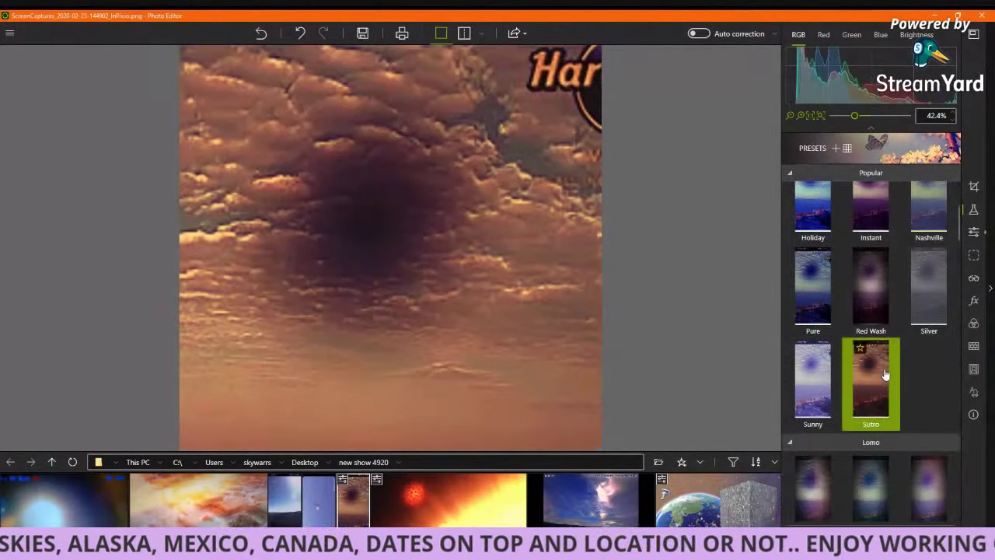
Step: Try the High Quality retro preset on the dark-spot picture and settle on the Mesa preset
scroll(883, 372, "down", 2)
scroll(886, 373, "down", 10)
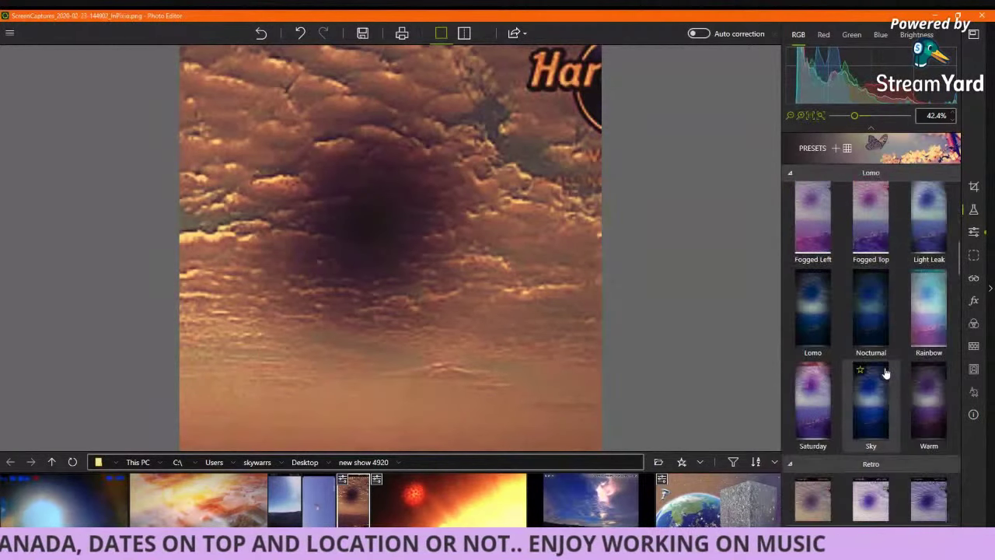
left_click(934, 370)
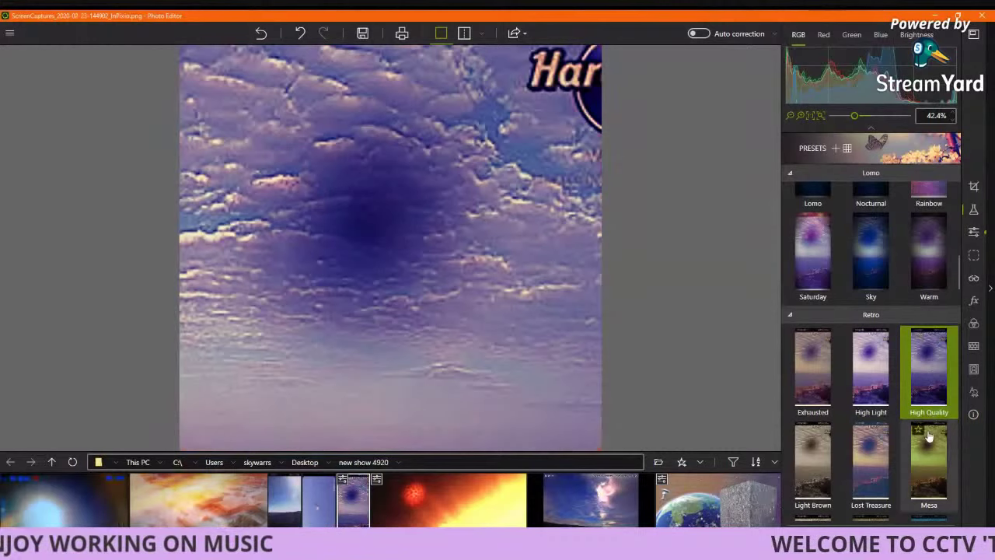
left_click(929, 445)
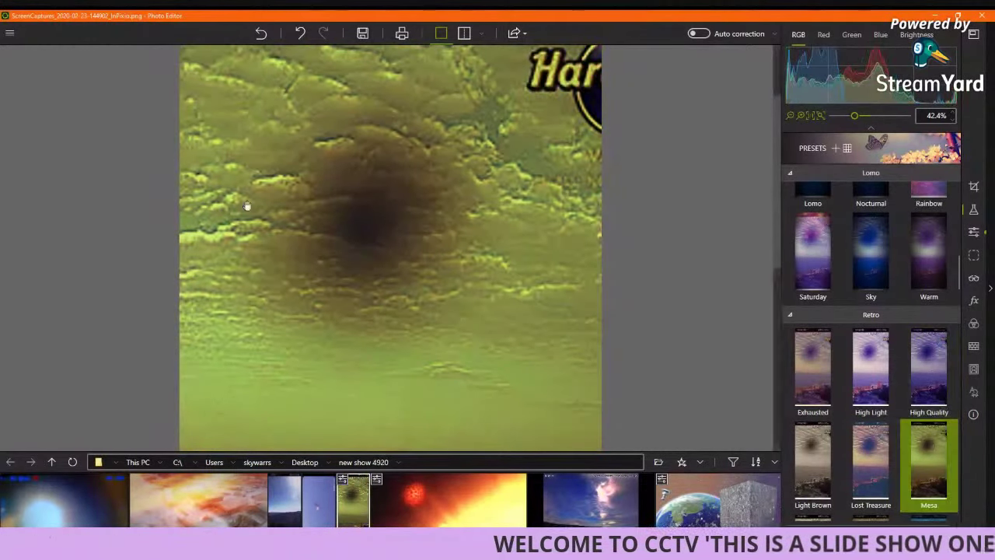
scroll(245, 206, "down", 3)
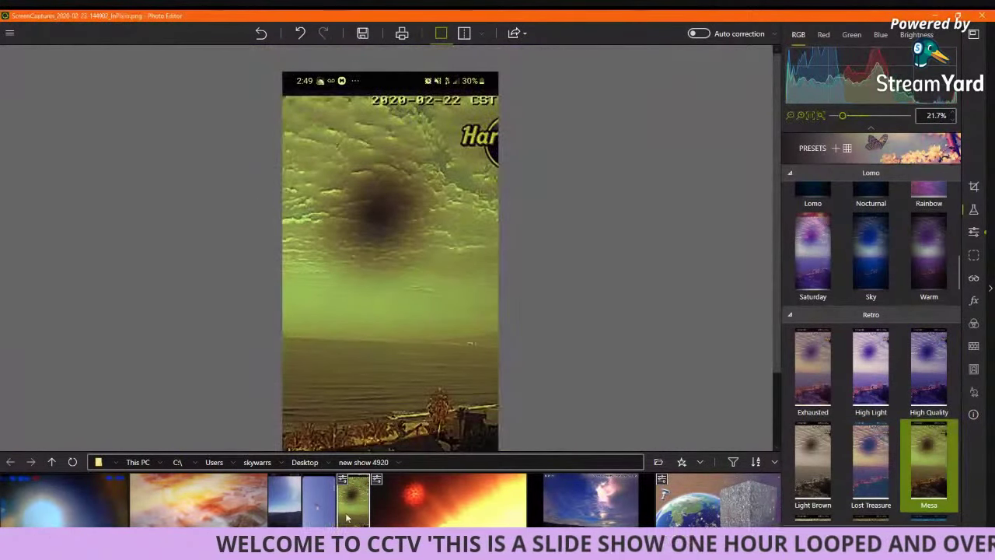
Step: Open the phone screen capture of the glowing pinkish object in the blue sky and raise its Dehaze amount
left_click(320, 507)
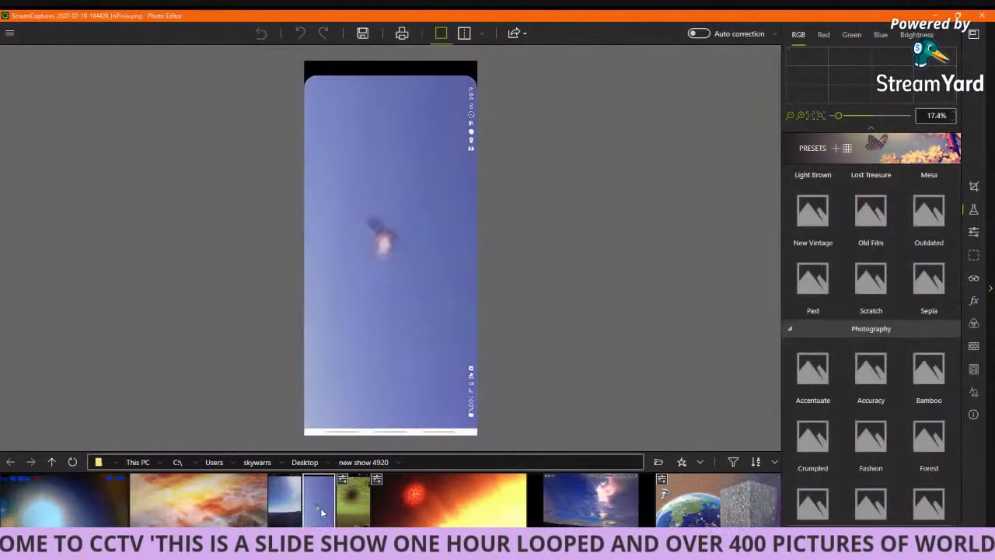
left_click(973, 232)
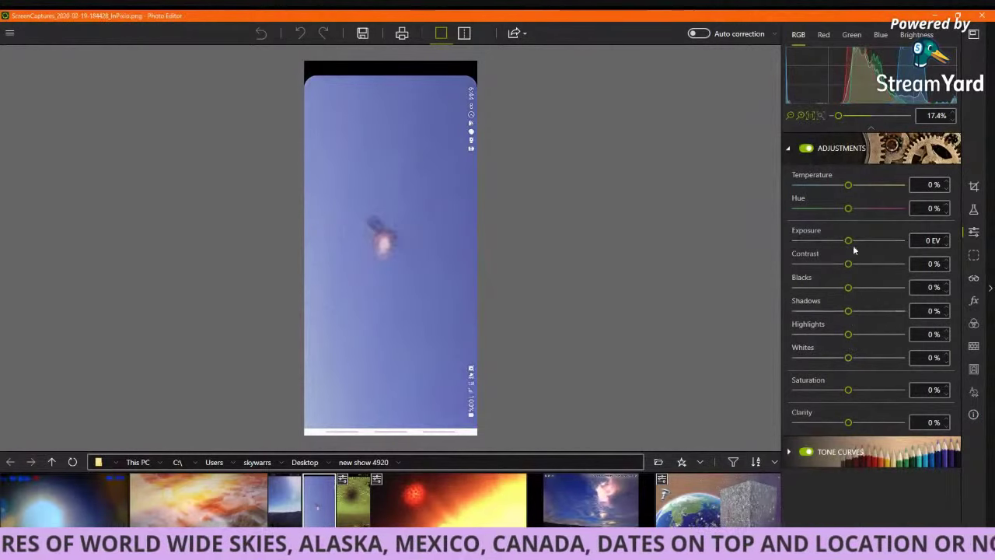
left_click(974, 279)
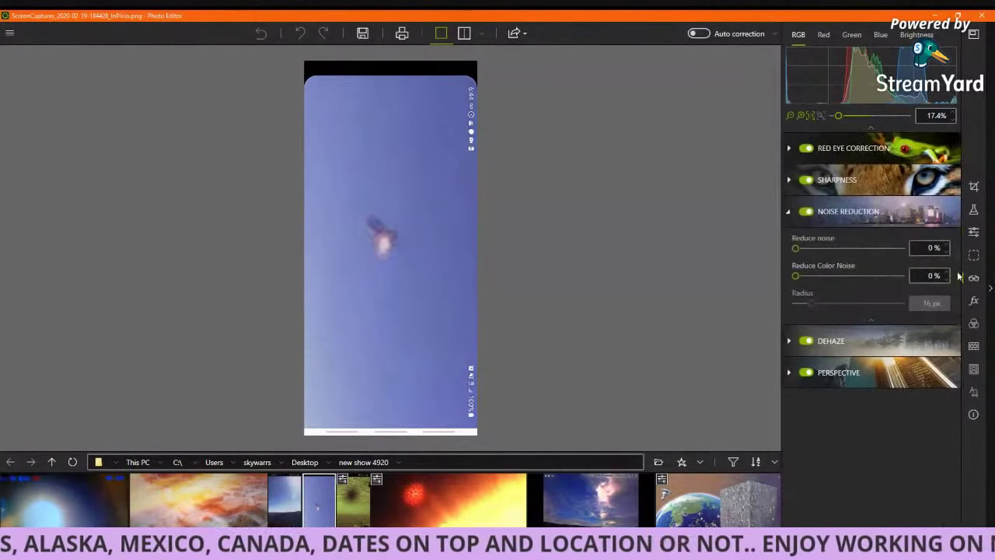
scroll(435, 231, "up", 4)
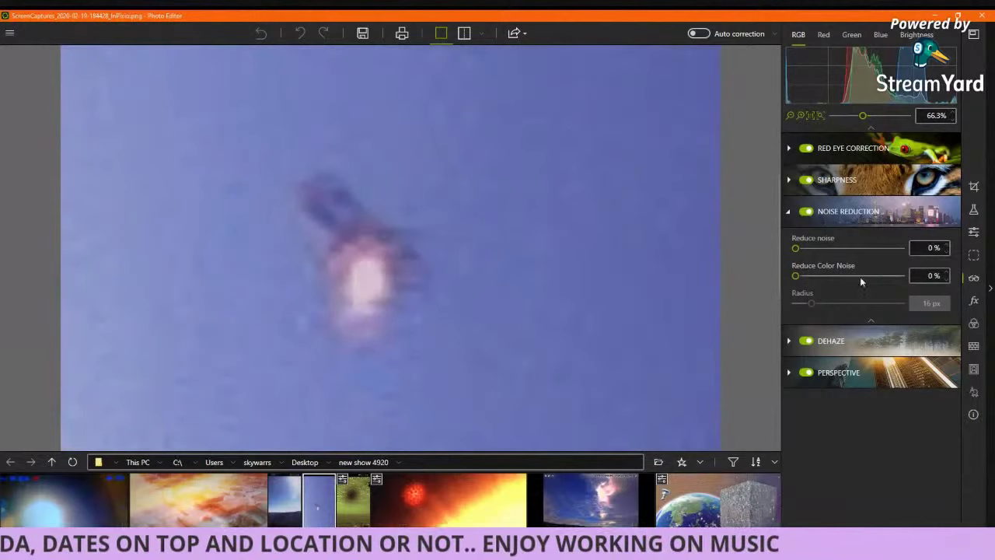
left_click(825, 340)
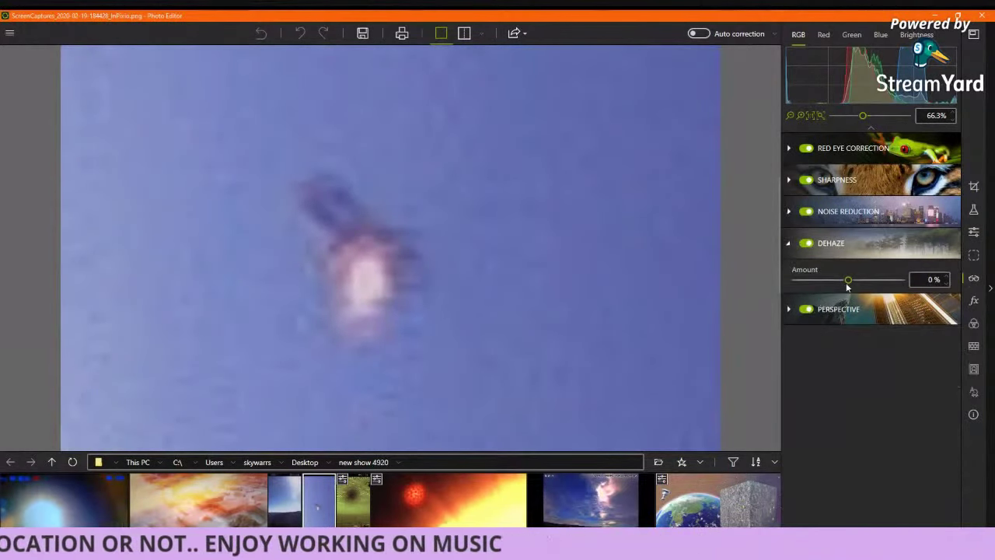
left_click_drag(849, 286, 865, 288)
Step: Try reducing the noise by 26 % on the glowing object picture and check the object up close
left_click(841, 214)
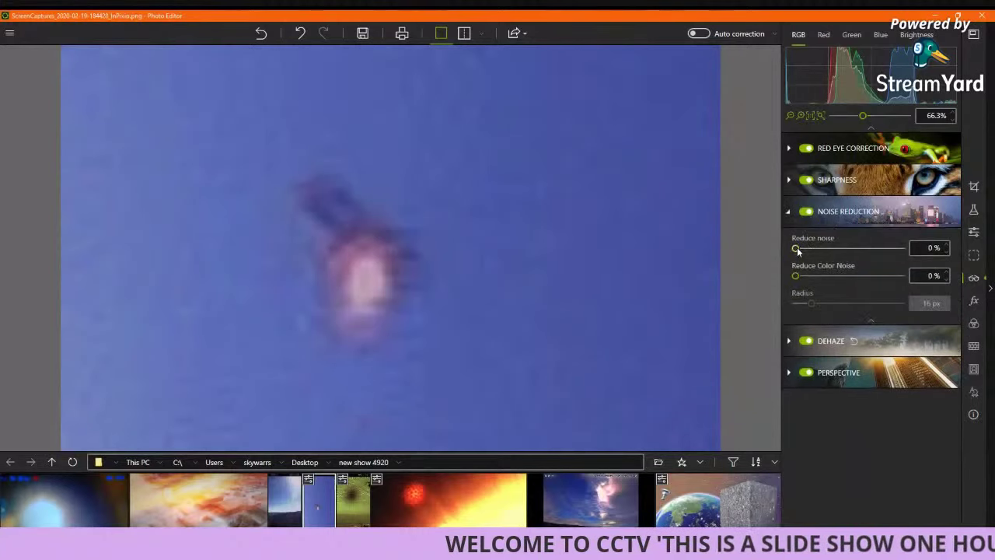
left_click_drag(795, 250, 805, 249)
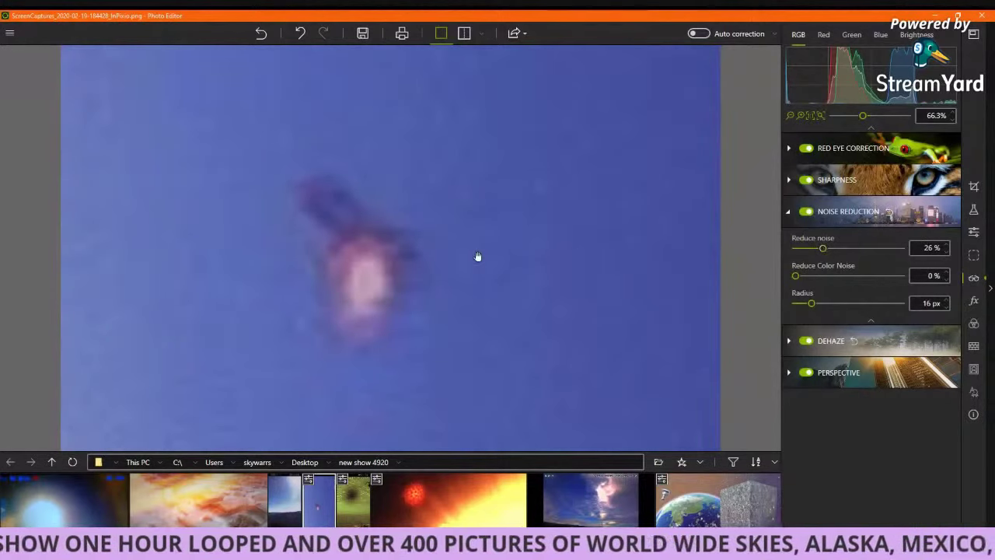
scroll(478, 256, "up", 2)
scroll(478, 257, "down", 4)
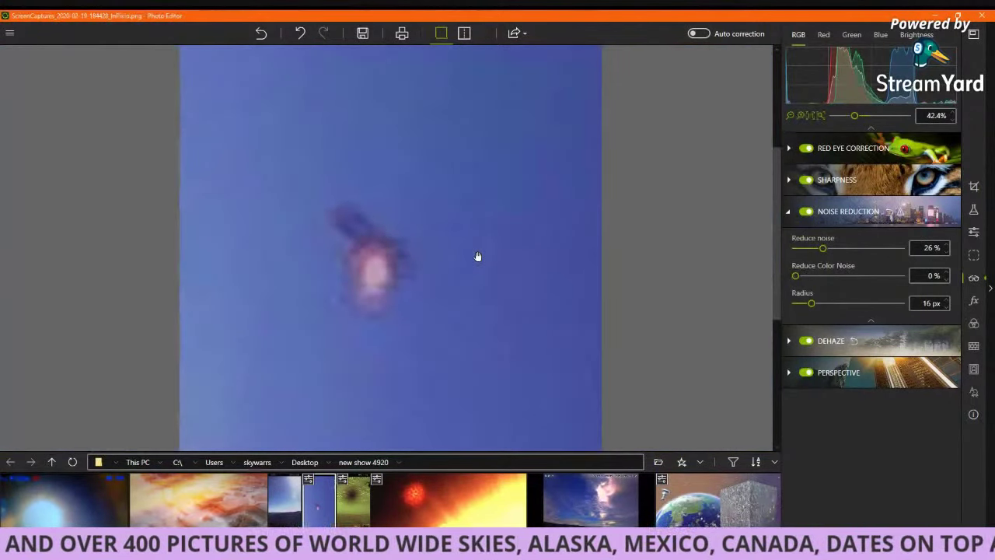
scroll(478, 256, "down", 2)
scroll(478, 256, "up", 3)
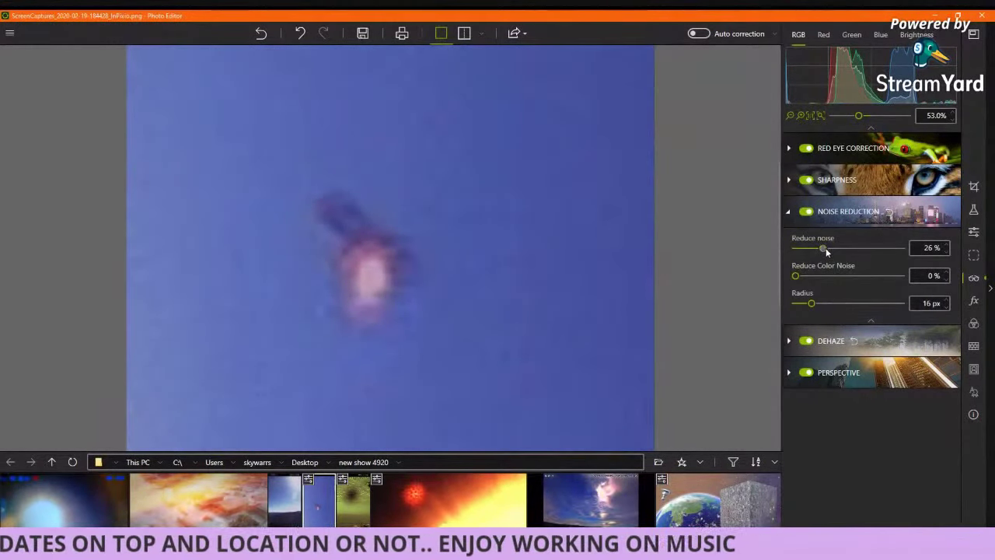
Step: Set Reduce noise to 69 % and Reduce Color Noise to 75 % on the glowing object picture and review it
left_click_drag(868, 254, 870, 253)
left_click(795, 276)
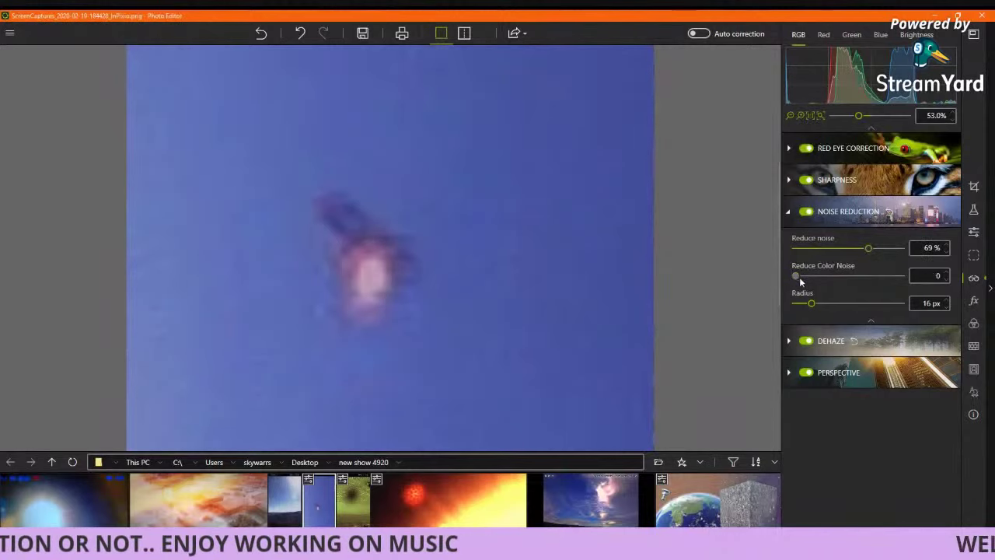
left_click_drag(799, 277, 874, 276)
scroll(419, 298, "down", 3)
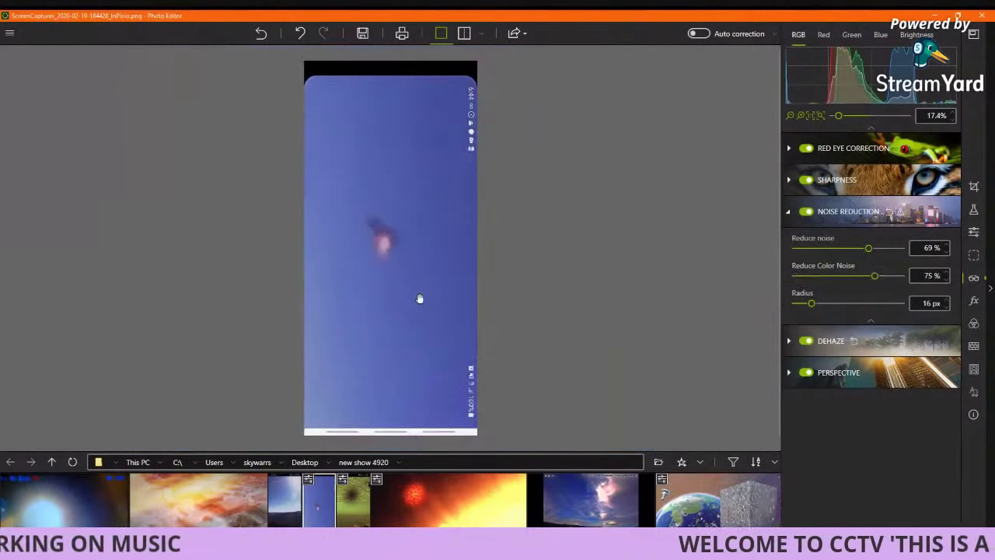
scroll(420, 298, "up", 2)
scroll(423, 256, "up", 2)
left_click_drag(427, 224, 460, 337)
scroll(460, 338, "down", 2)
scroll(461, 328, "down", 1)
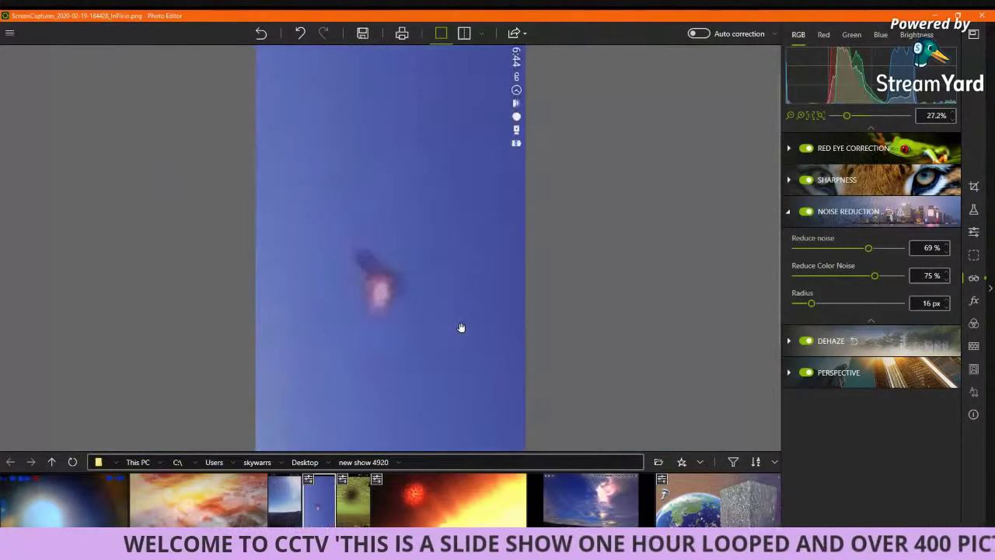
scroll(461, 327, "down", 1)
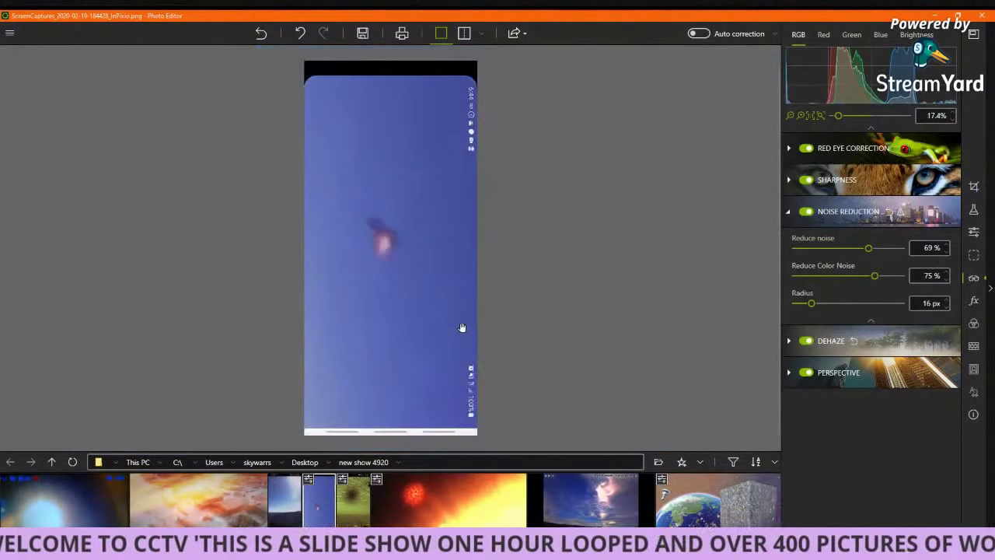
Step: Open the phone screen capture of the sky above the mountains and examine the white streak and the pale discs up close
left_click(293, 506)
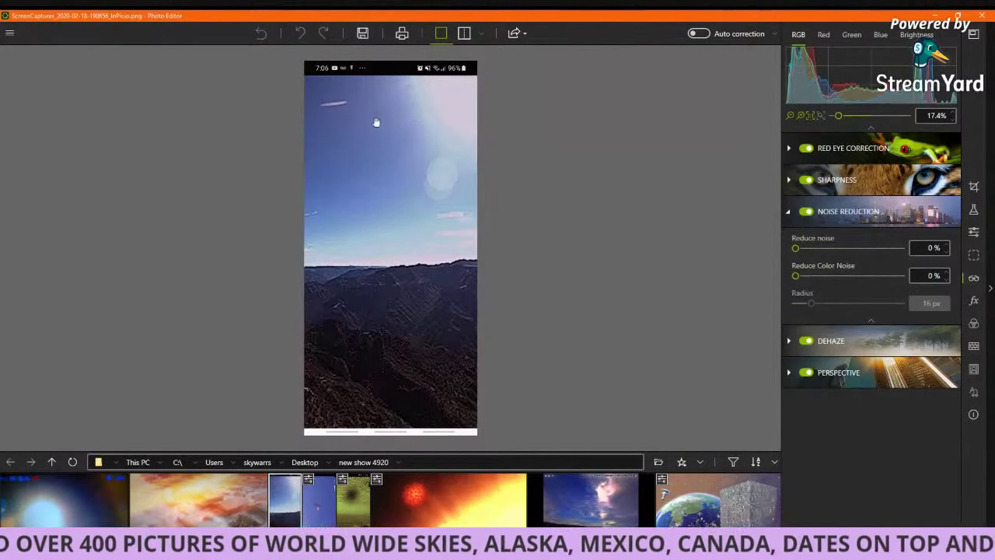
scroll(375, 122, "up", 4)
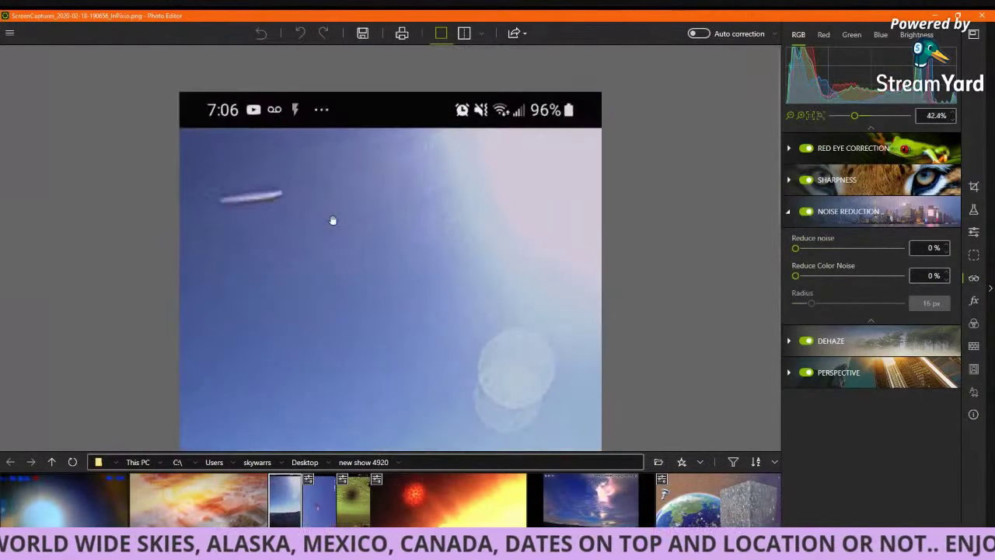
scroll(332, 220, "up", 2)
left_click_drag(350, 240, 440, 131)
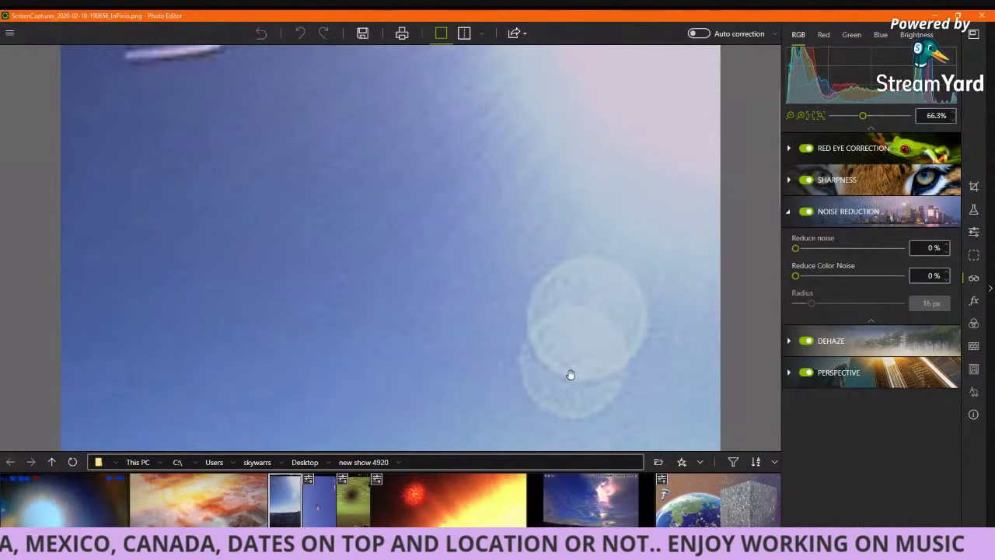
left_click_drag(407, 185, 482, 252)
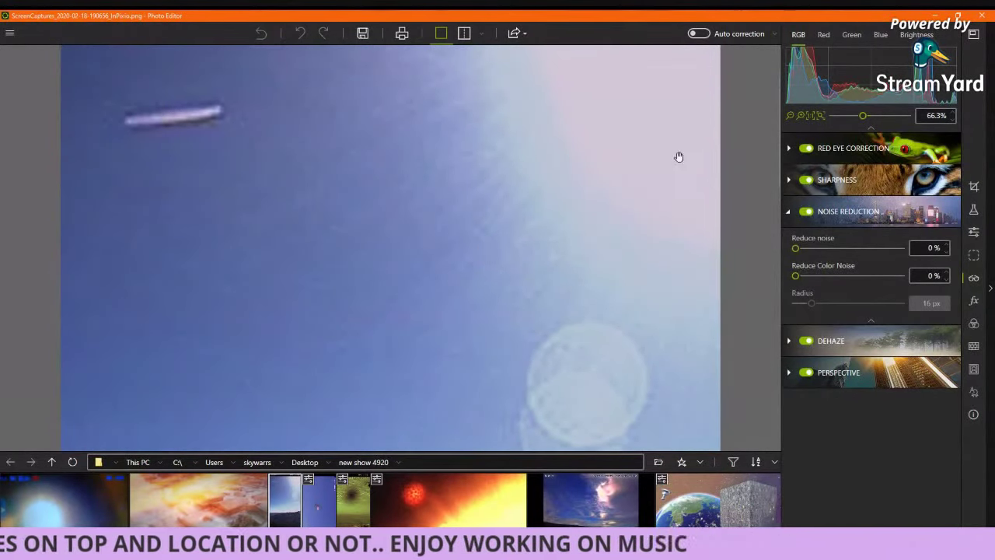
Step: Crop the mountain picture with a custom ratio to about 1920 × 2163 px, keeping only the sky above the mountains
left_click(973, 188)
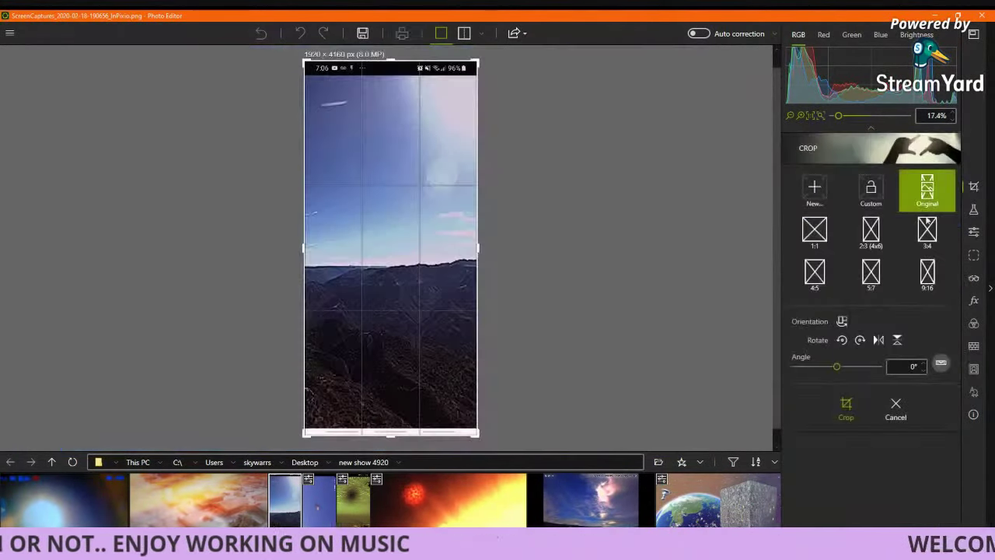
left_click(874, 199)
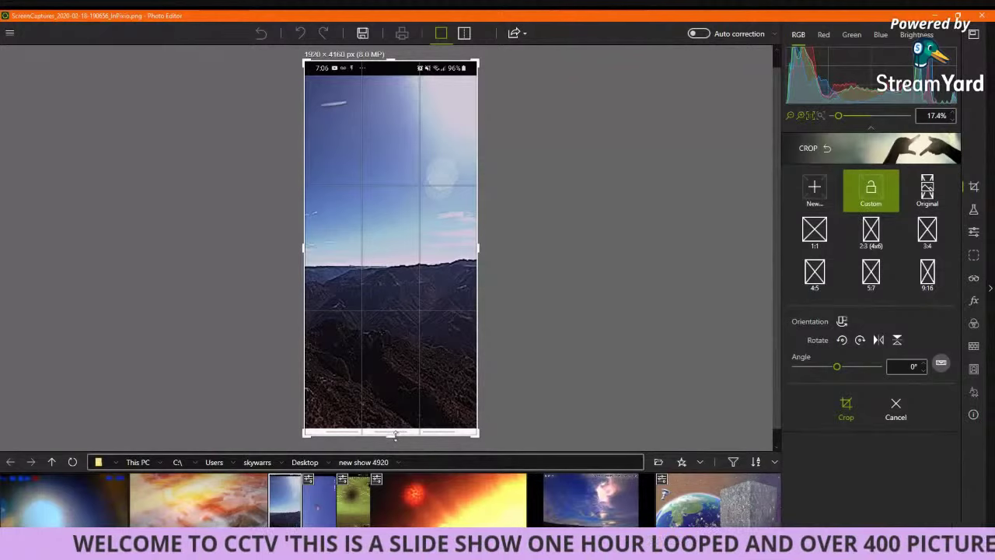
left_click_drag(394, 436, 392, 254)
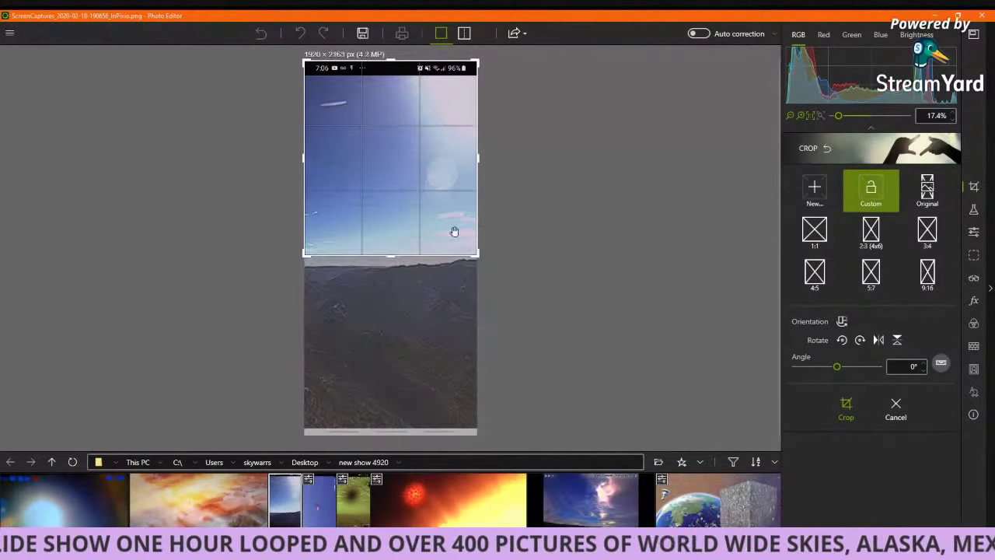
left_click(845, 408)
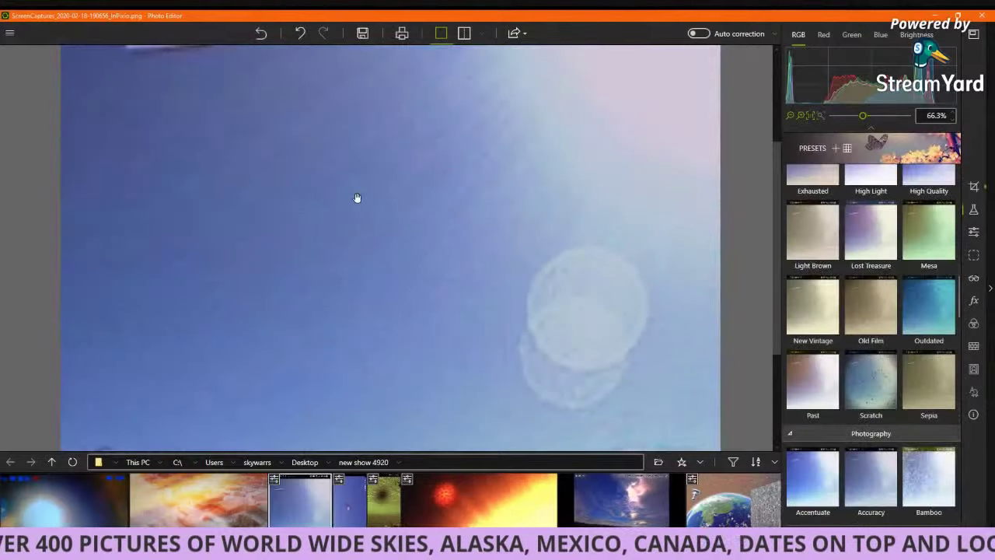
Step: Inspect the white streak in the cropped sky picture and set the picture's contrast to +31 %
scroll(356, 197, "down", 5)
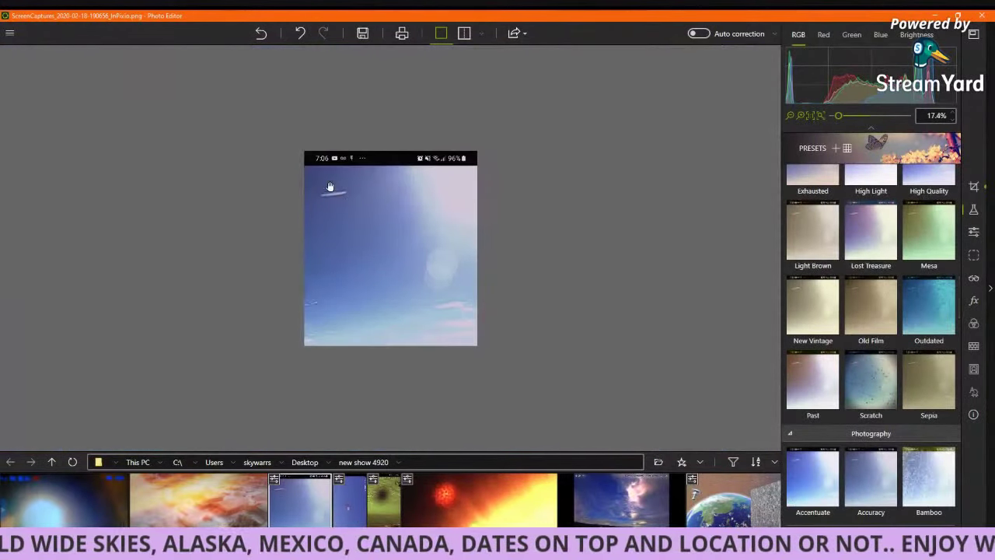
scroll(343, 204, "up", 7)
left_click_drag(148, 117, 256, 268)
scroll(256, 268, "up", 1)
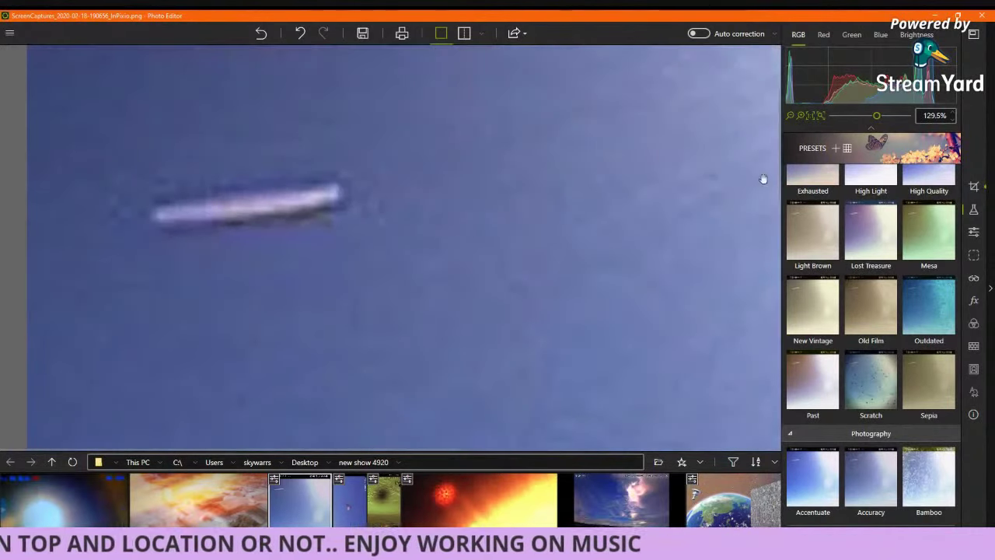
left_click(973, 232)
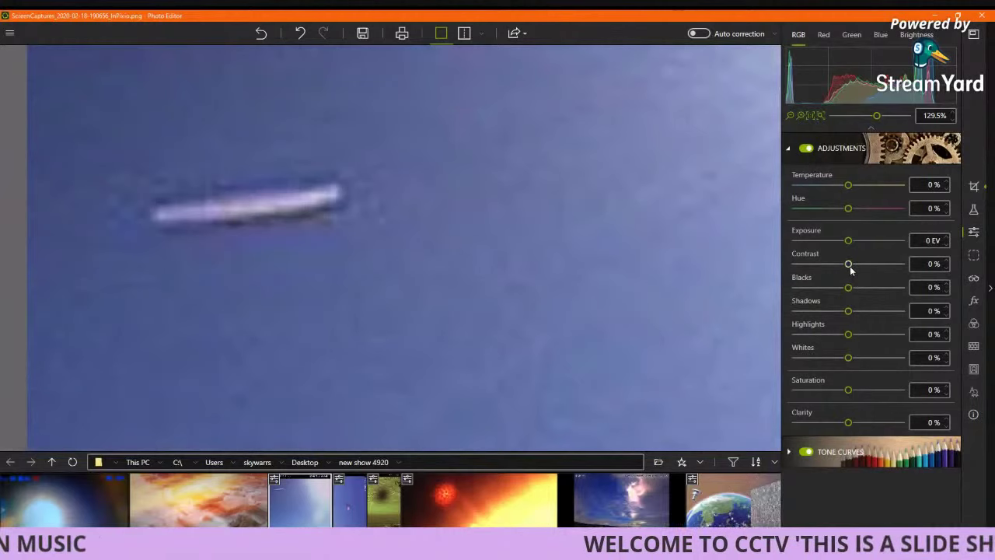
left_click_drag(850, 268, 868, 268)
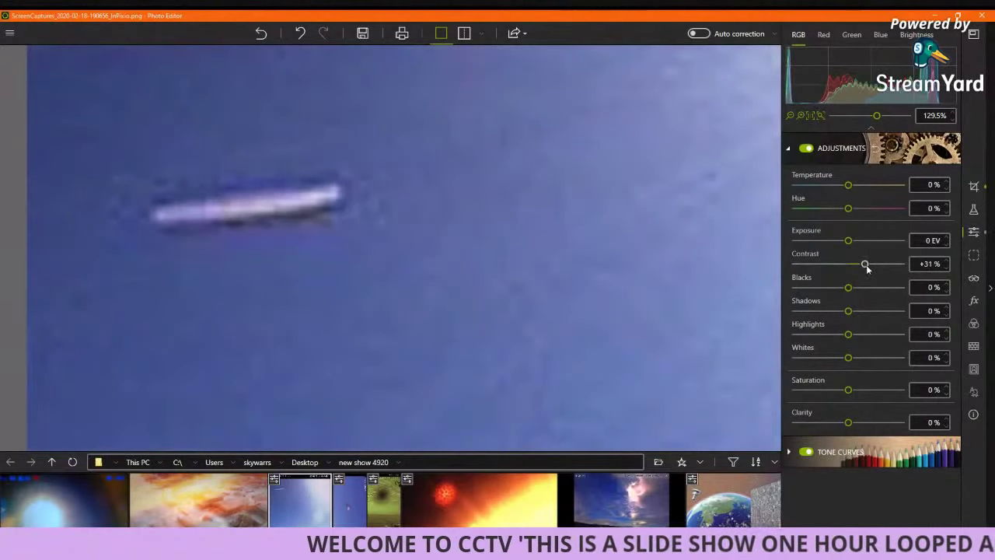
Step: Set the cropped sky picture's exposure to -0.78 EV, highlights to +29 % and whites to +43 %
left_click_drag(849, 241, 838, 240)
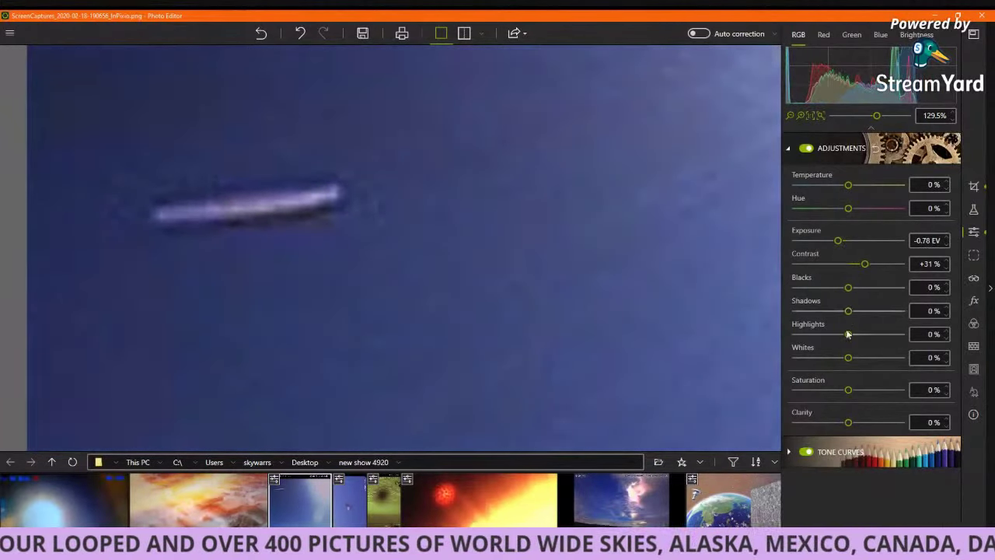
left_click_drag(848, 335, 871, 358)
scroll(485, 236, "down", 1)
scroll(486, 235, "down", 3)
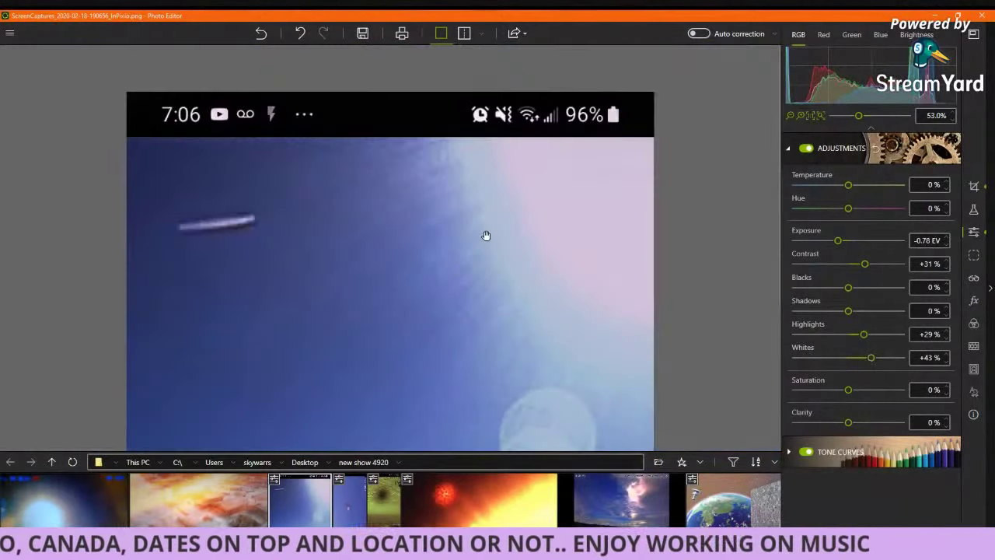
Step: Examine the white streak and the pale discs in the adjusted sky picture, both as a whole and up close
scroll(449, 314, "down", 3)
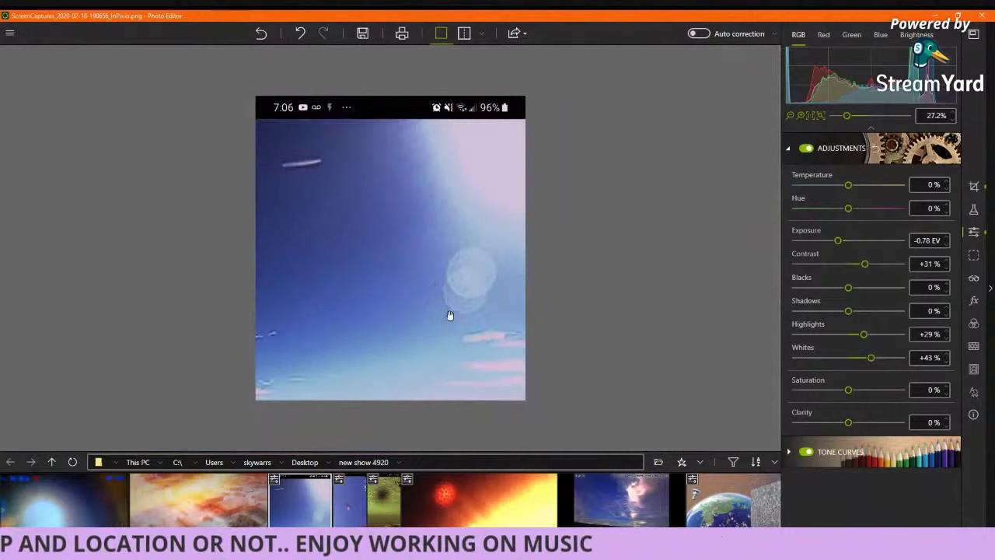
scroll(309, 202, "down", 1)
scroll(314, 163, "up", 1)
scroll(286, 161, "down", 3)
scroll(334, 175, "up", 8)
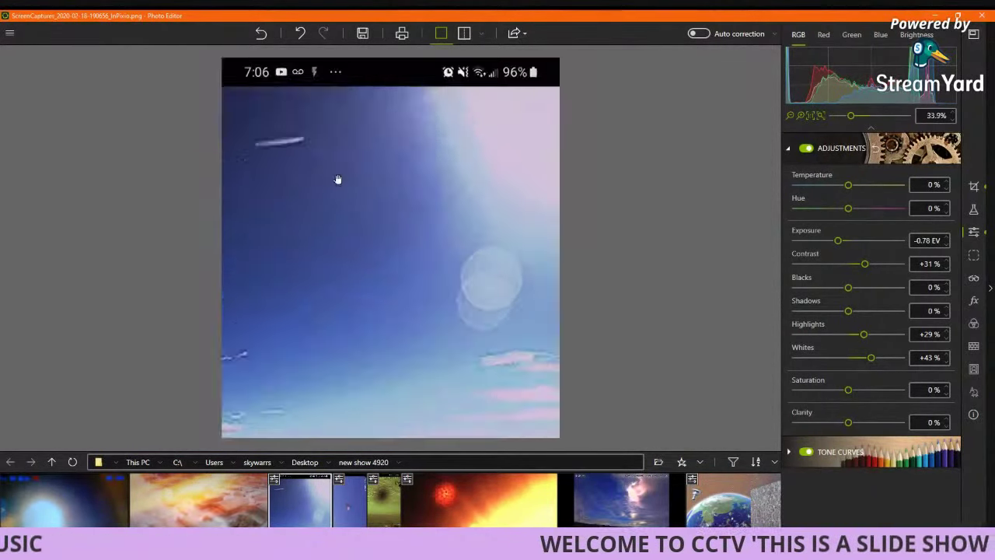
scroll(271, 241, "up", 2)
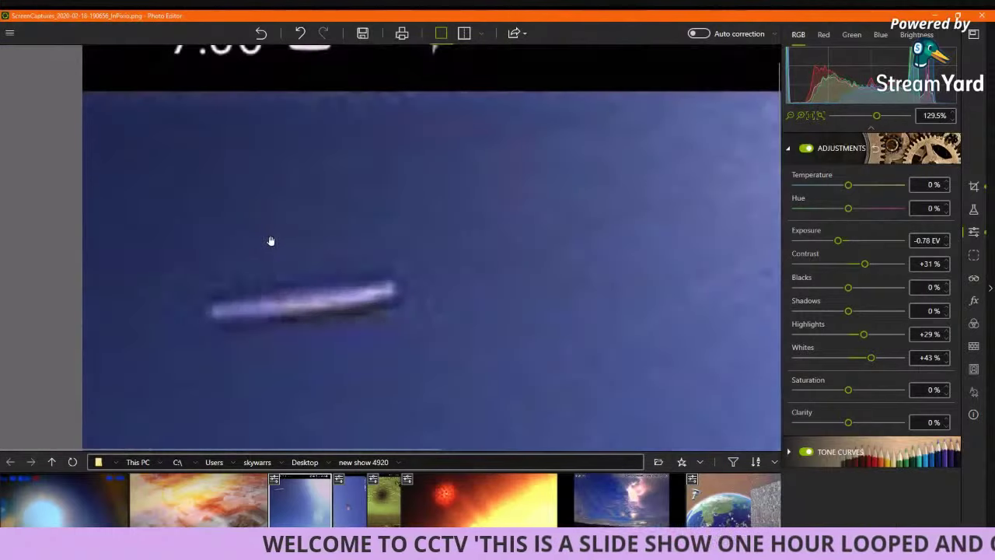
left_click_drag(491, 348, 393, 259)
scroll(433, 256, "down", 2)
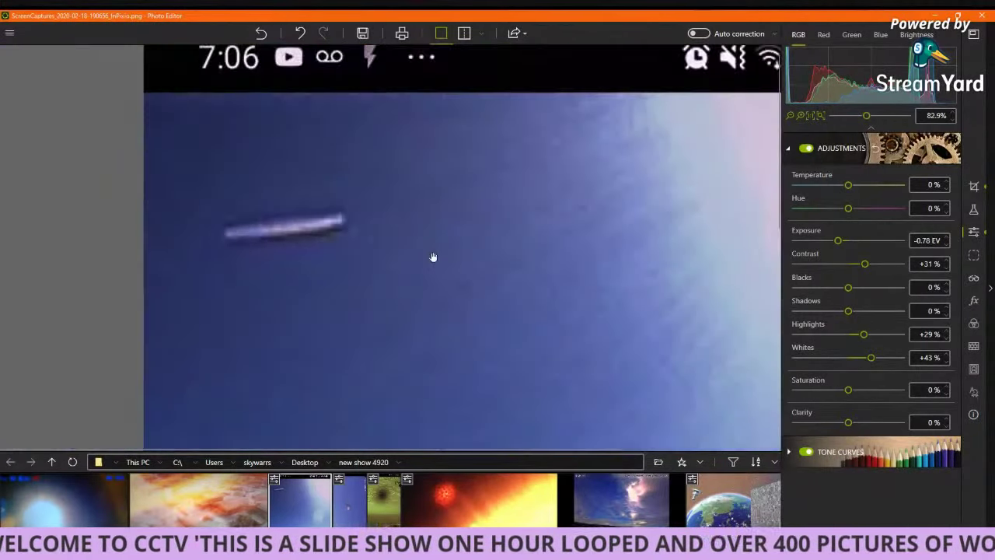
scroll(433, 257, "down", 2)
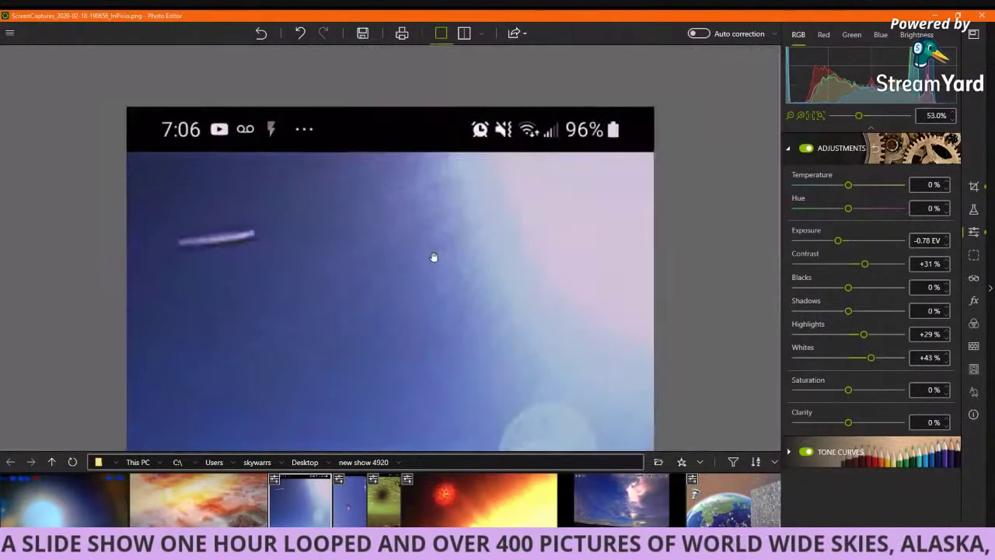
scroll(433, 257, "down", 1)
scroll(284, 160, "up", 2)
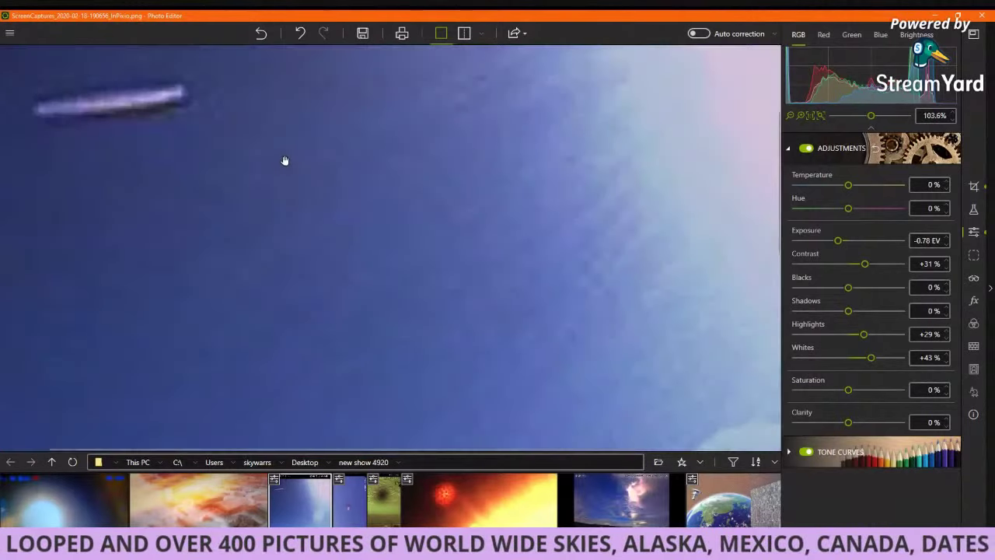
scroll(327, 280, "up", 1)
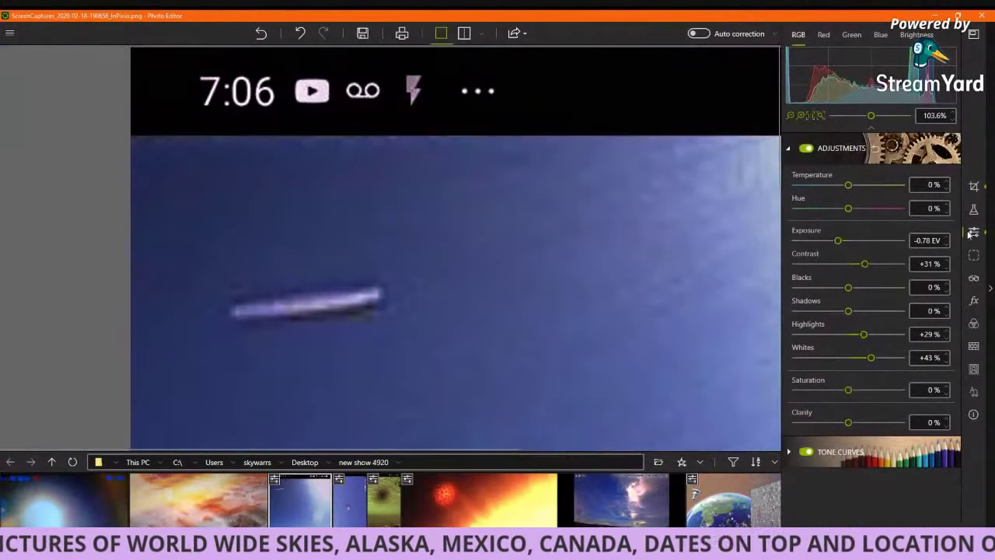
Step: Set the sky picture's blacks to -20 %, contrast to +46 % and exposure to -0.63 EV
left_click_drag(848, 289, 841, 293)
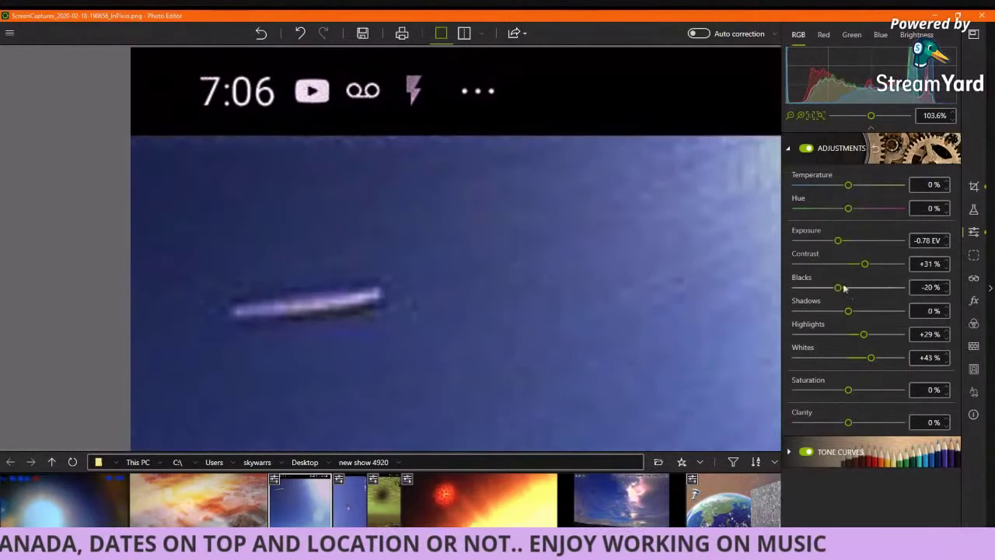
left_click_drag(868, 266, 843, 242)
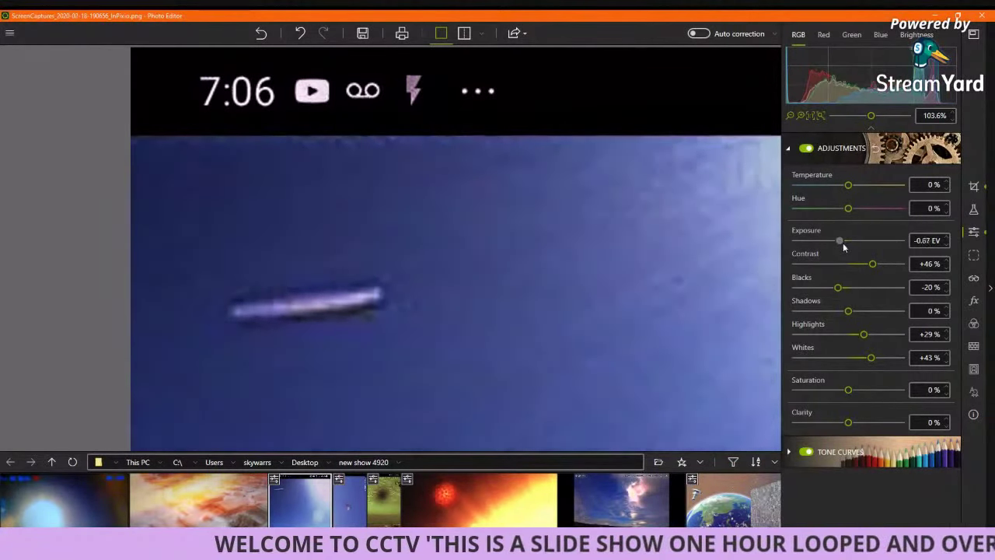
scroll(526, 270, "down", 5)
scroll(511, 271, "down", 2)
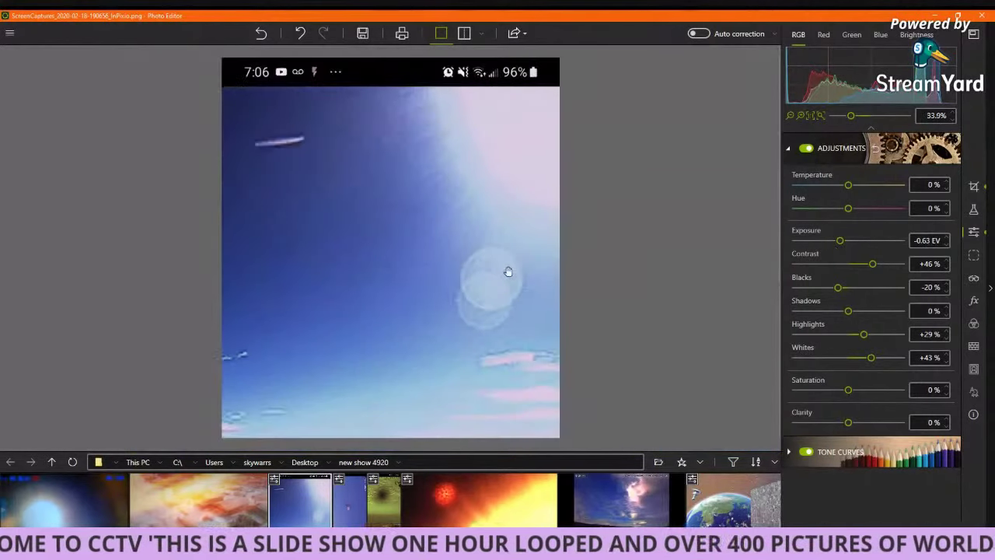
Step: Inspect the white streak's shape and dark underside up close and compare it with the bright area beside it
scroll(413, 179, "up", 5)
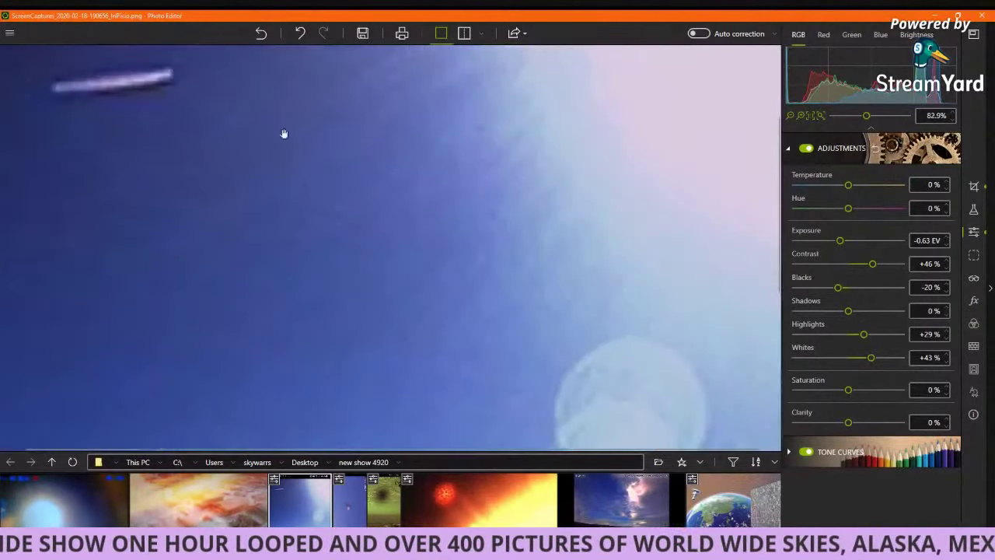
scroll(370, 284, "up", 2)
scroll(476, 304, "down", 5)
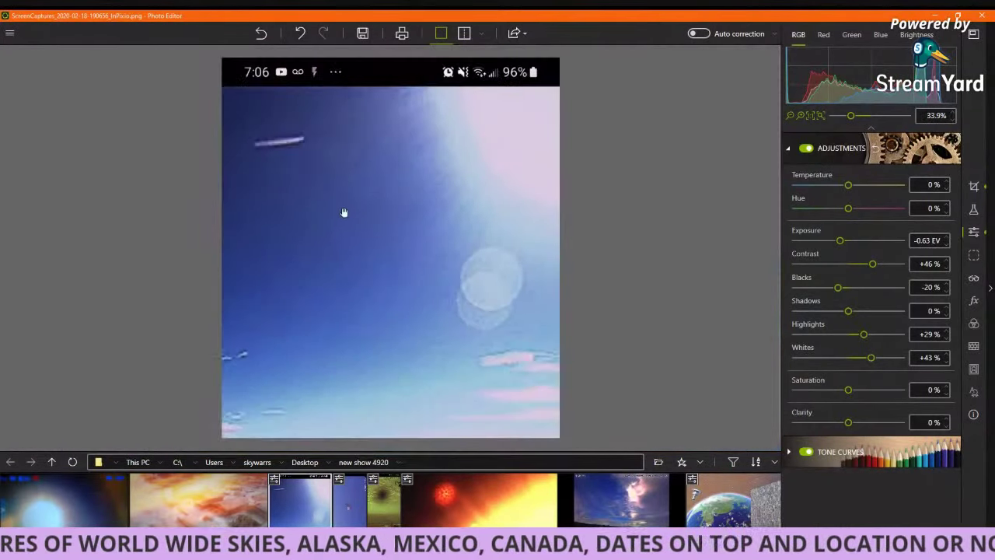
scroll(342, 204, "up", 3)
left_click_drag(311, 158, 389, 345)
scroll(192, 270, "up", 6)
mouse_move(191, 271)
left_mouse_down()
mouse_move(262, 293)
mouse_move(384, 273)
left_mouse_up()
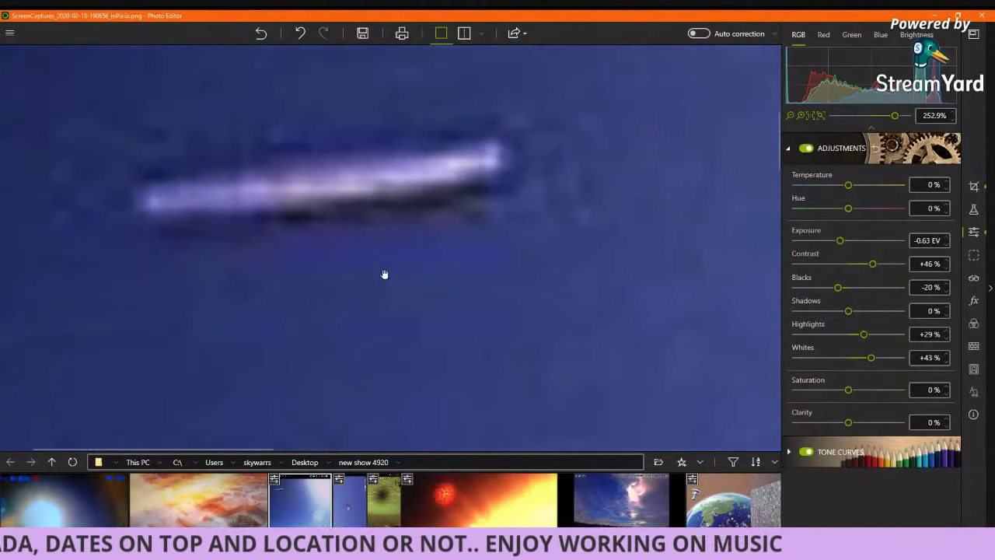
scroll(415, 258, "down", 4)
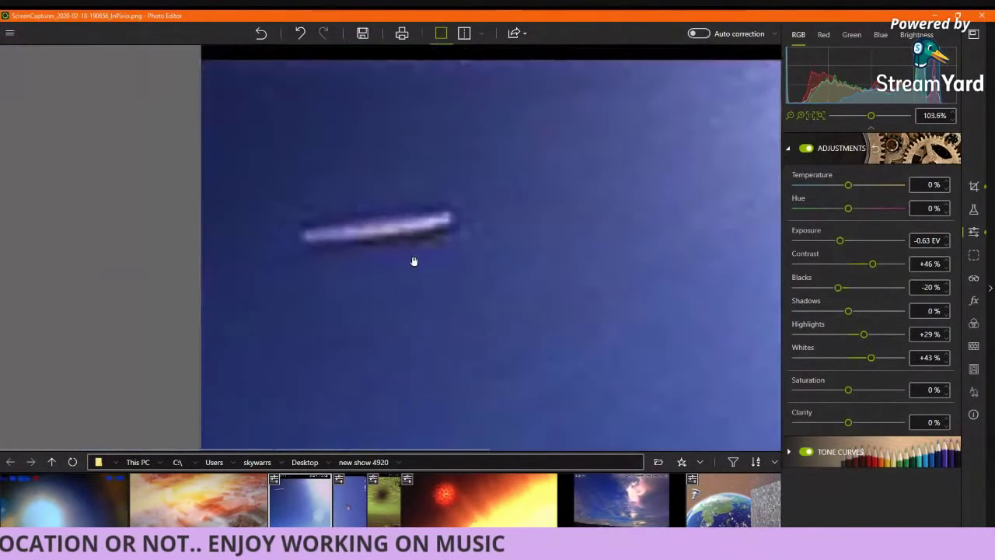
scroll(453, 255, "down", 1)
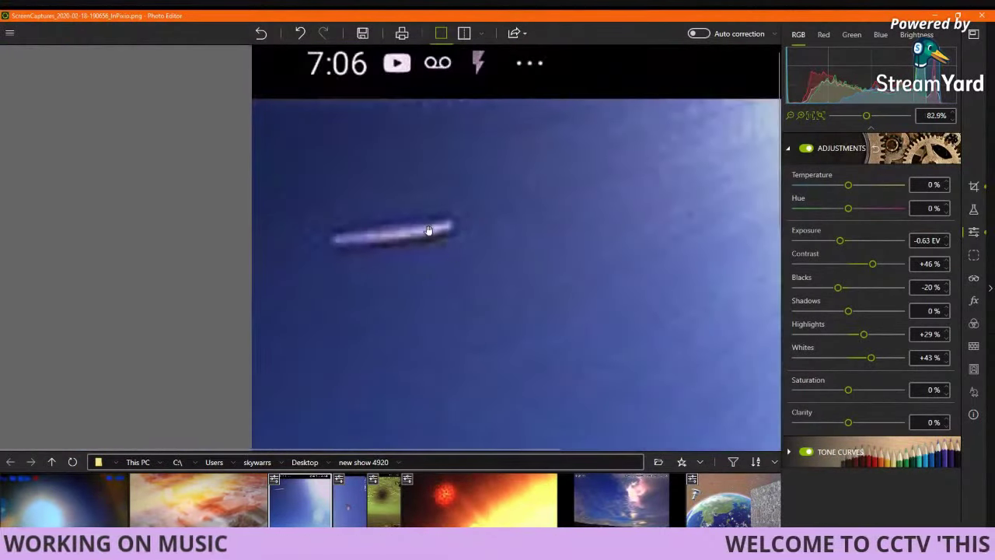
mouse_move(638, 284)
left_mouse_down()
mouse_move(413, 295)
mouse_move(366, 269)
mouse_move(350, 276)
left_mouse_up()
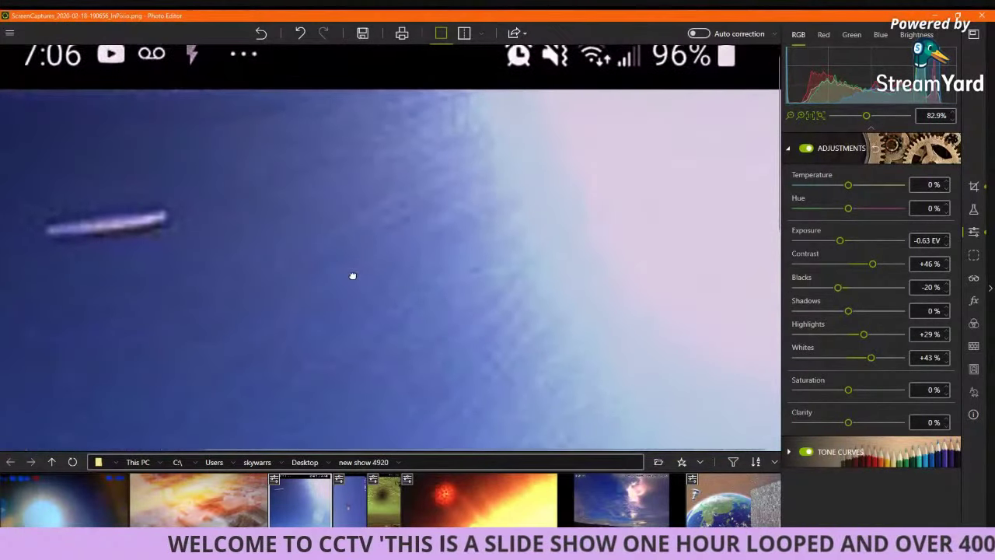
Step: Browse the presets up to the favorites and review the streak and pale discs in the sky picture
left_click(978, 216)
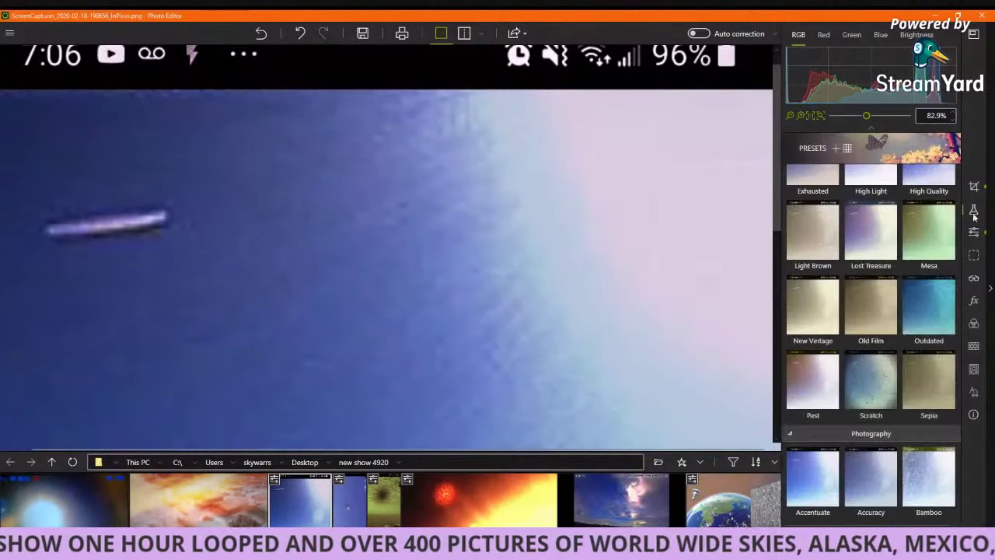
scroll(925, 287, "up", 10)
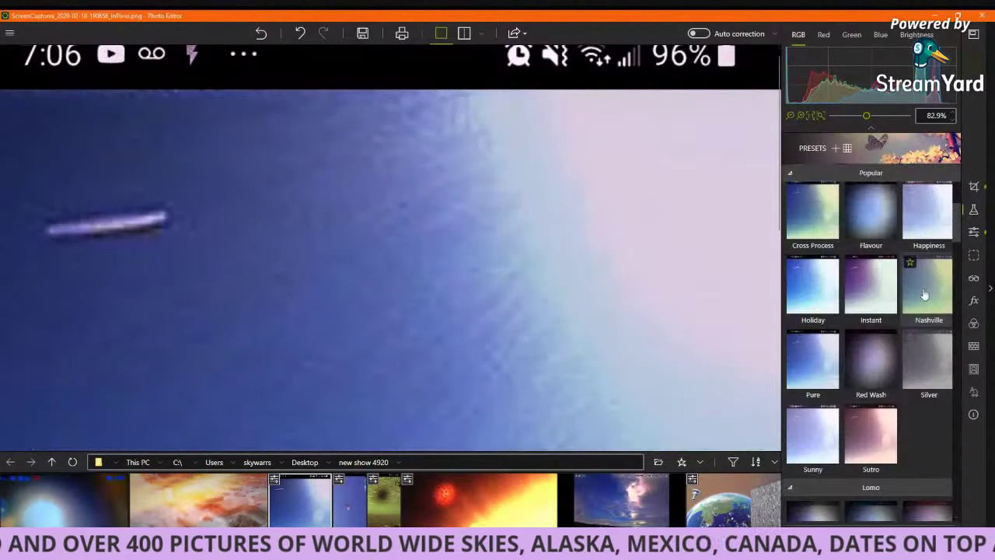
scroll(924, 289, "up", 4)
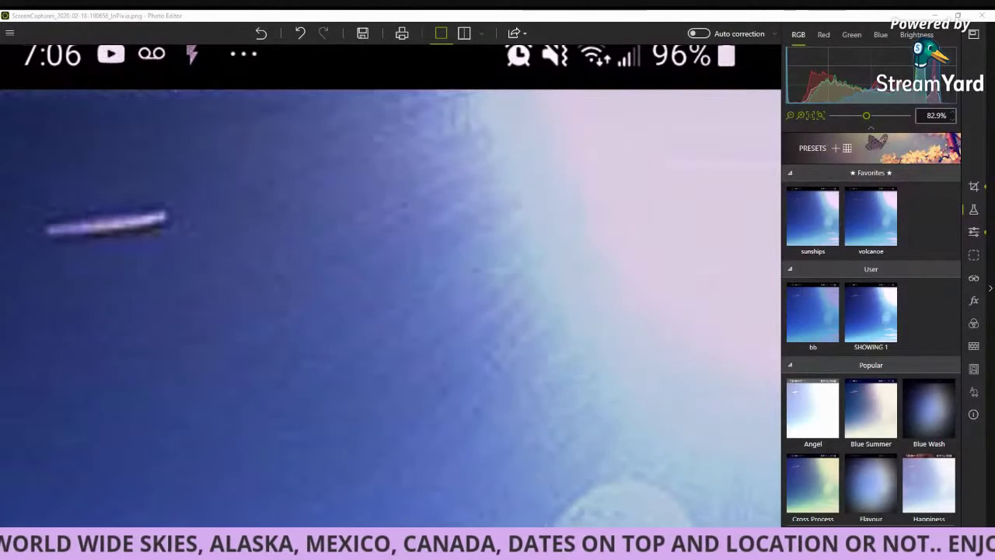
left_click(566, 393)
scroll(460, 309, "down", 1)
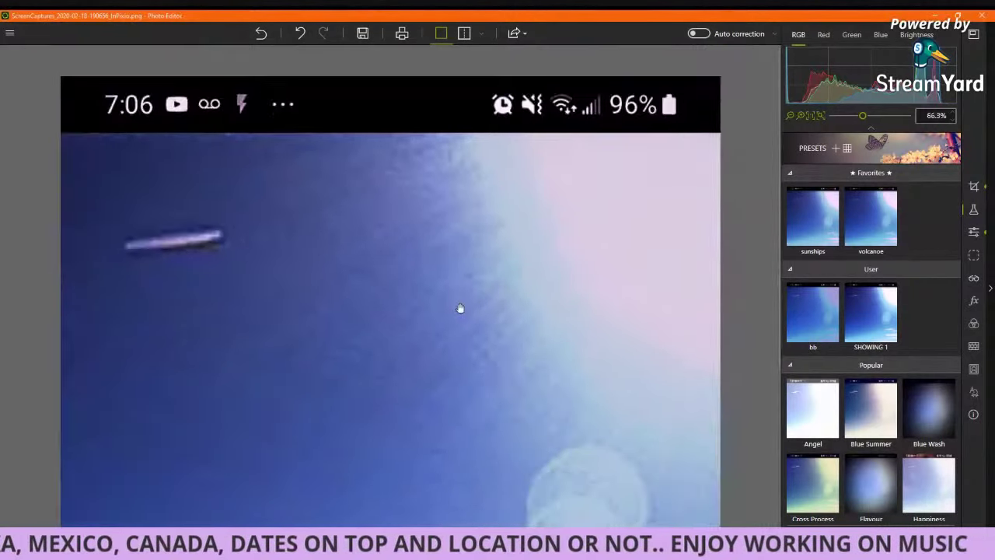
scroll(460, 309, "down", 4)
scroll(427, 309, "up", 3)
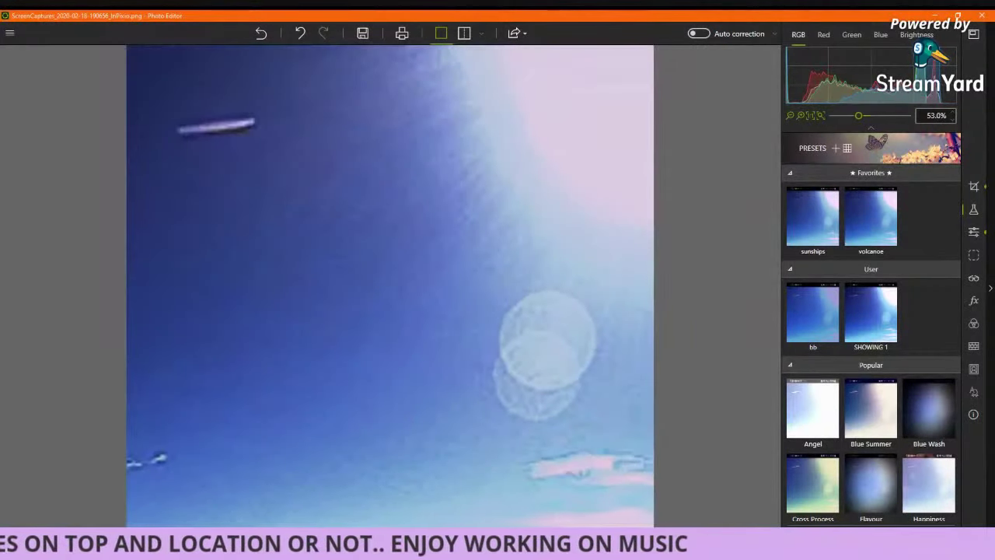
Step: Open the picture of the snowy village under a fiery glow and examine its houses and ground
mouse_move(346, 510)
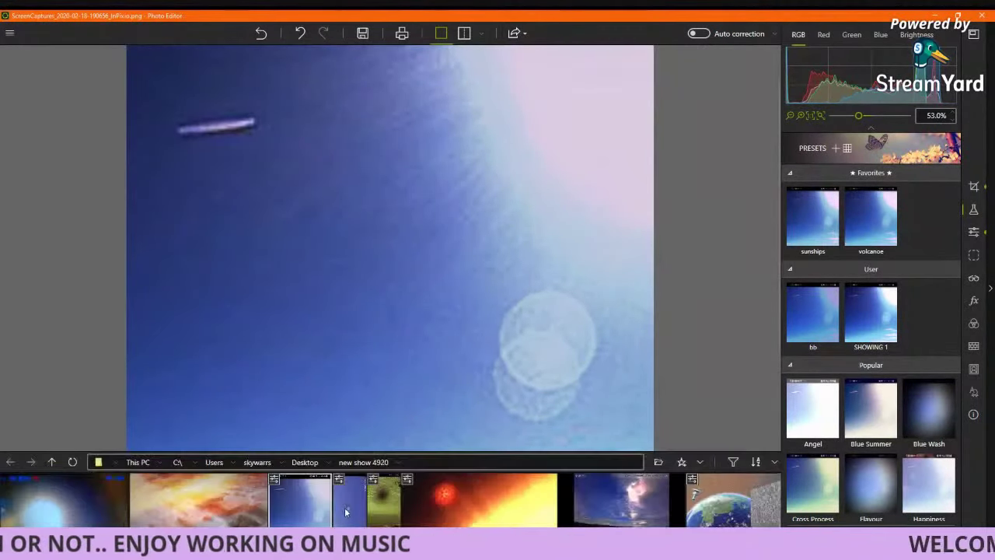
scroll(346, 511, "down", 1)
scroll(345, 510, "down", 1)
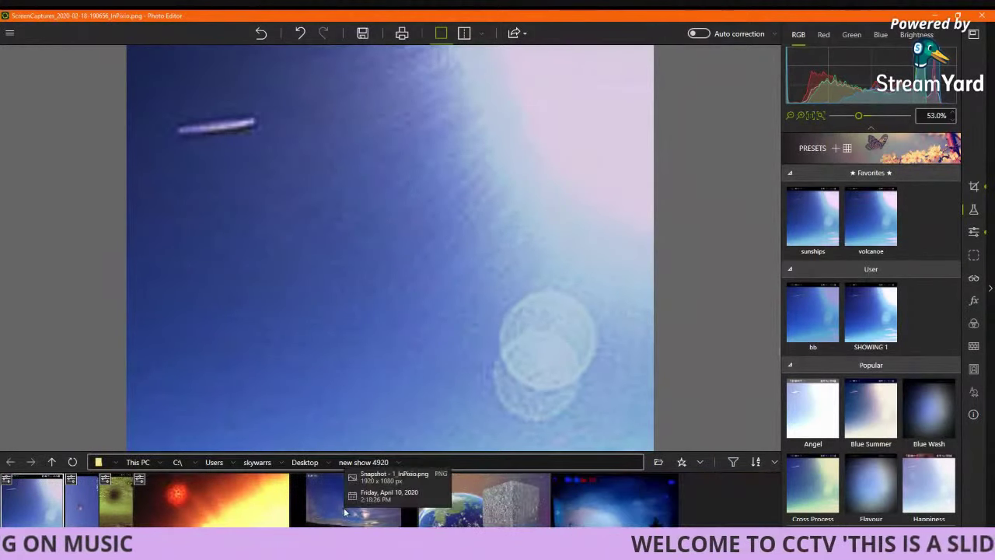
scroll(346, 511, "down", 1)
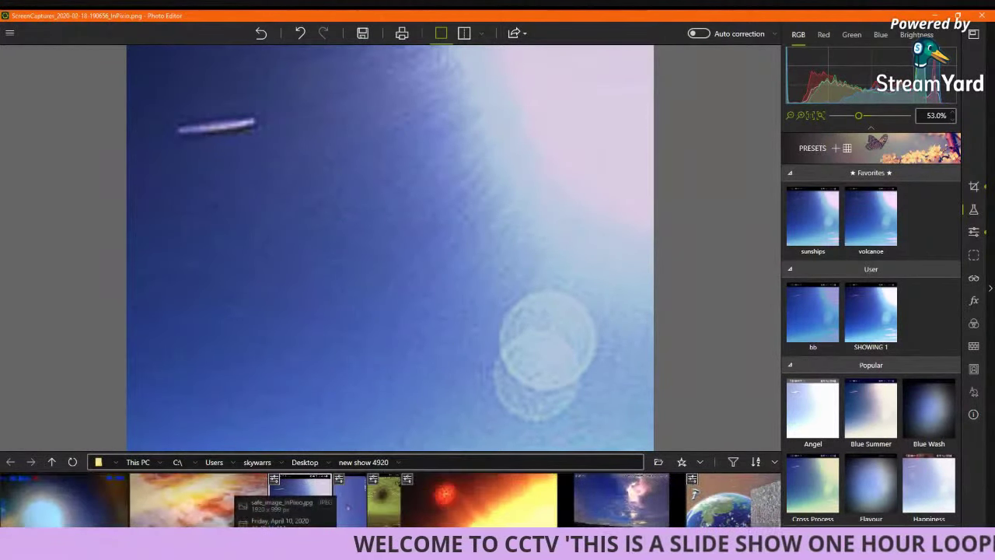
left_click(225, 518)
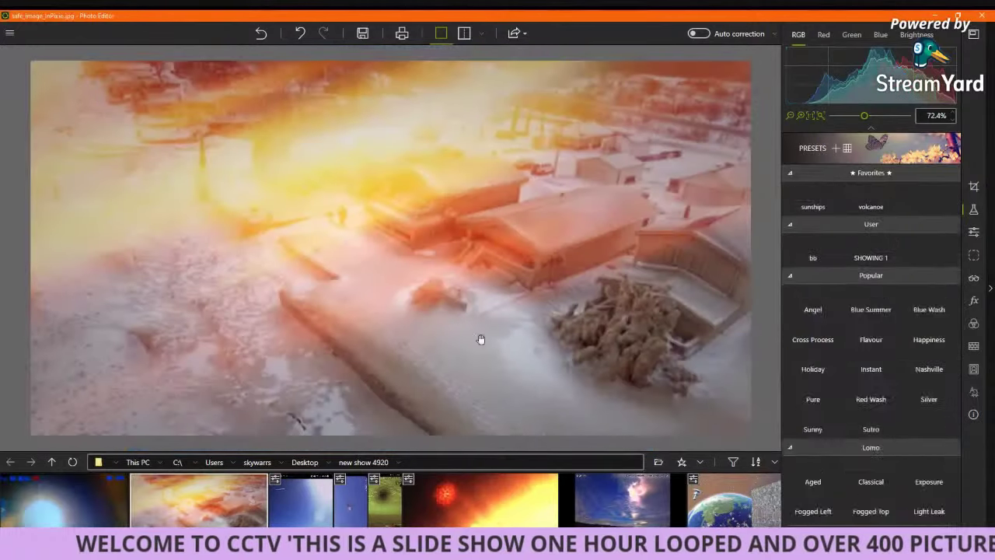
scroll(587, 281, "down", 1)
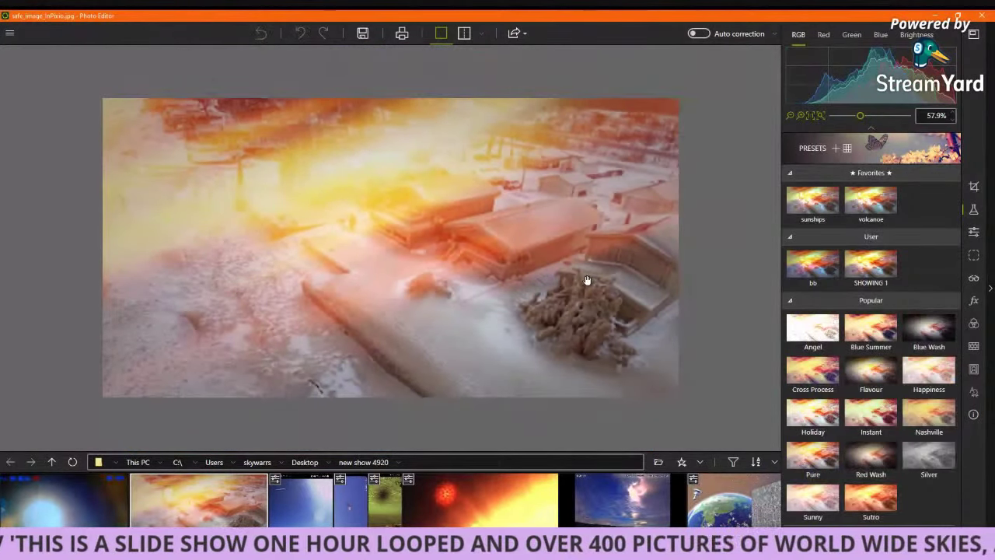
scroll(587, 281, "up", 1)
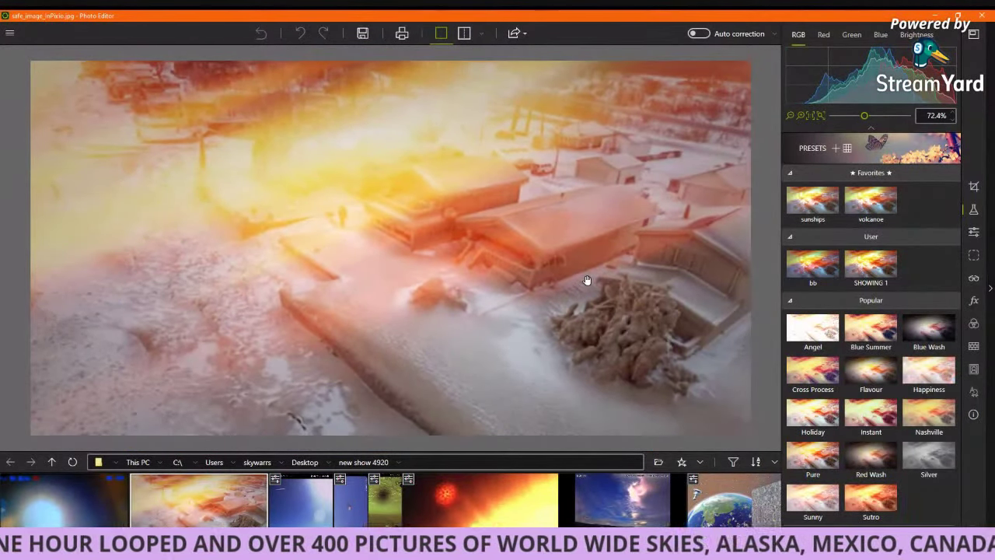
key("Tab")
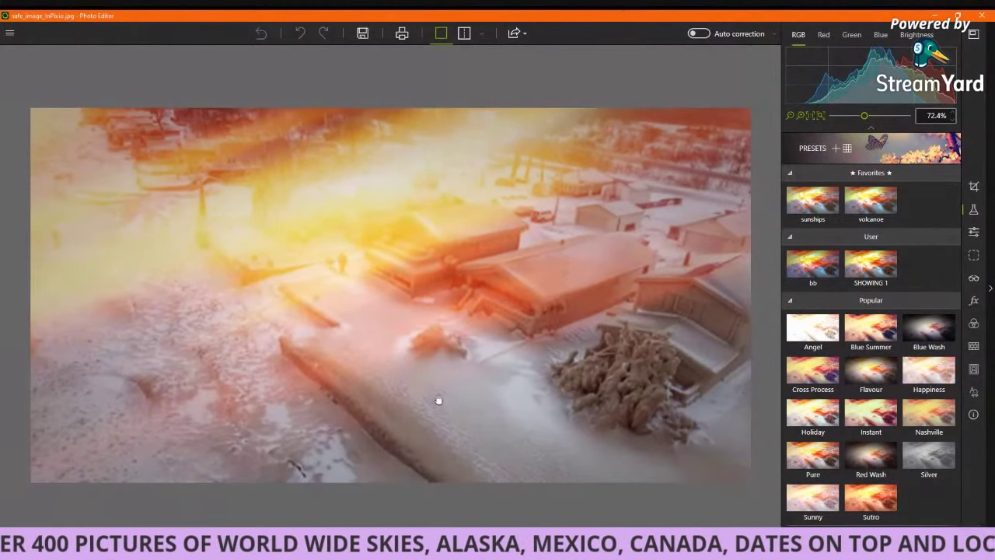
scroll(437, 394, "down", 1)
scroll(437, 394, "up", 2)
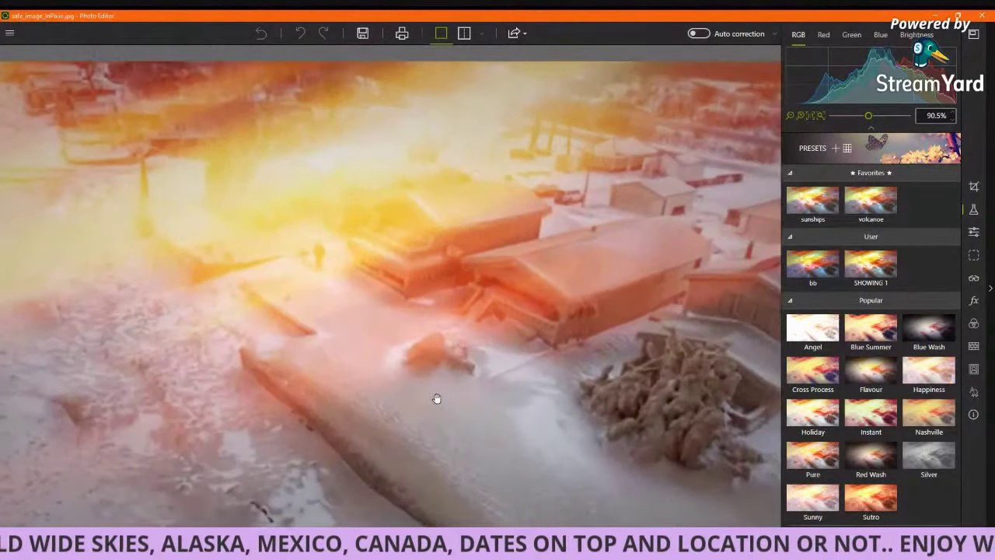
scroll(437, 398, "down", 1)
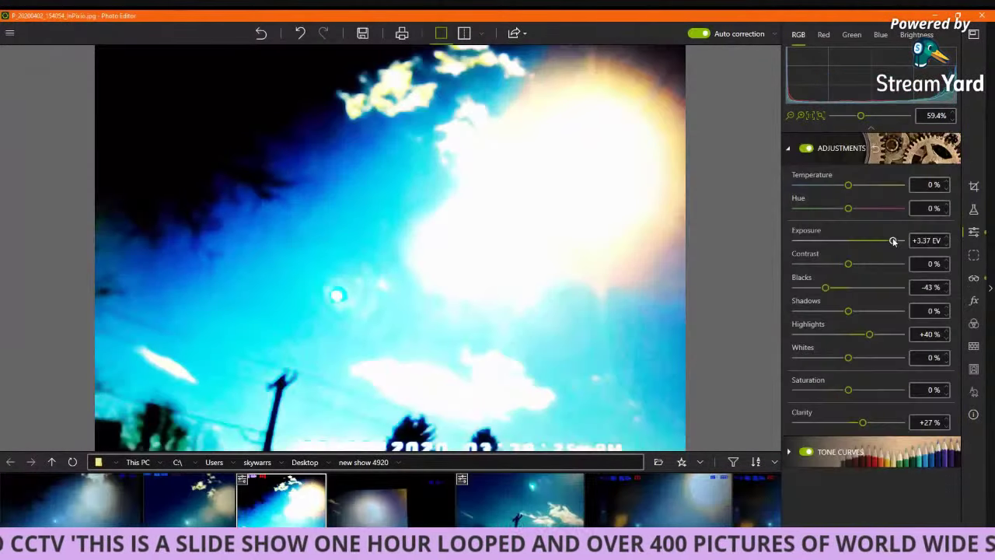
Step: Set the exposure to +1.76 EV and the hue to +30 % on the sun and utility pole picture, and inspect the bright spot
left_click_drag(894, 241, 871, 241)
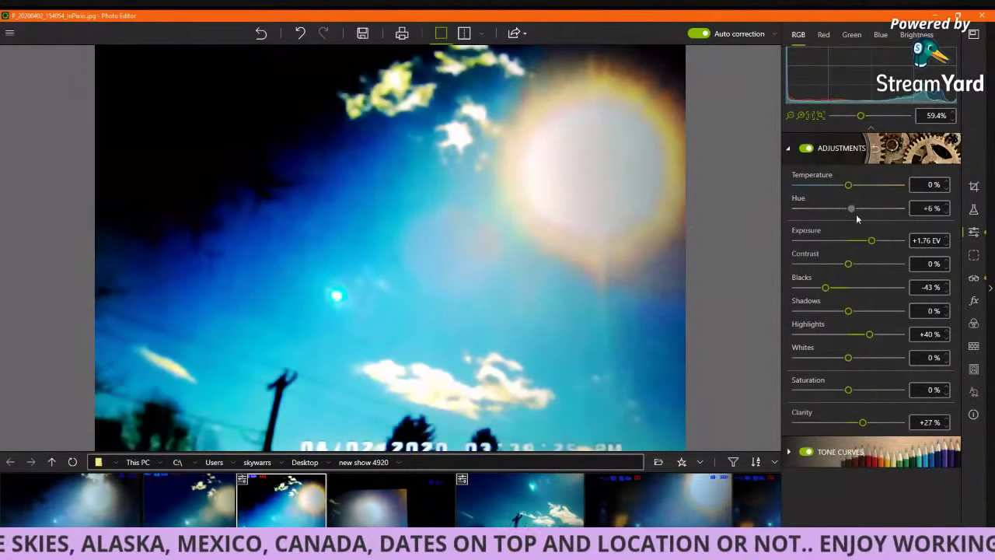
left_click_drag(848, 208, 863, 208)
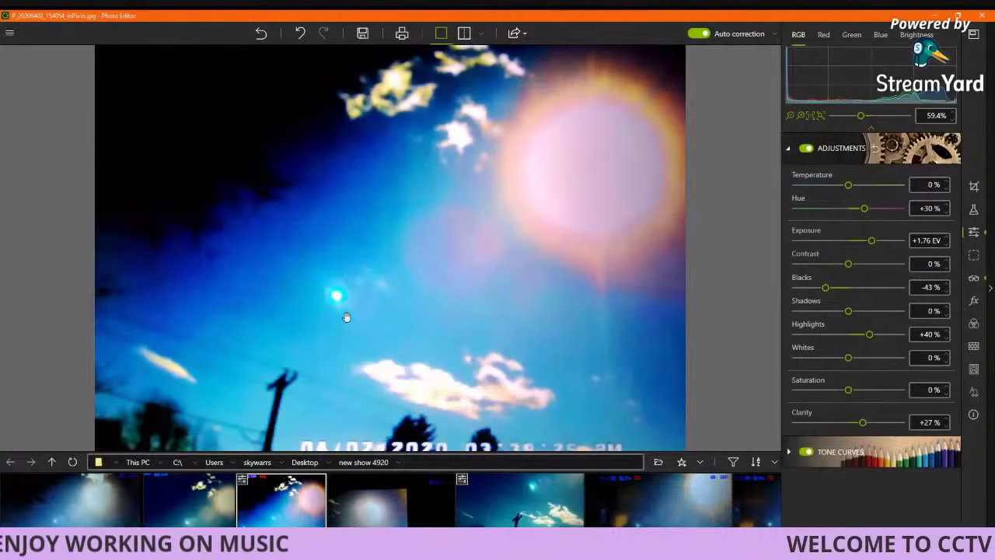
scroll(315, 299, "up", 5)
scroll(313, 300, "down", 4)
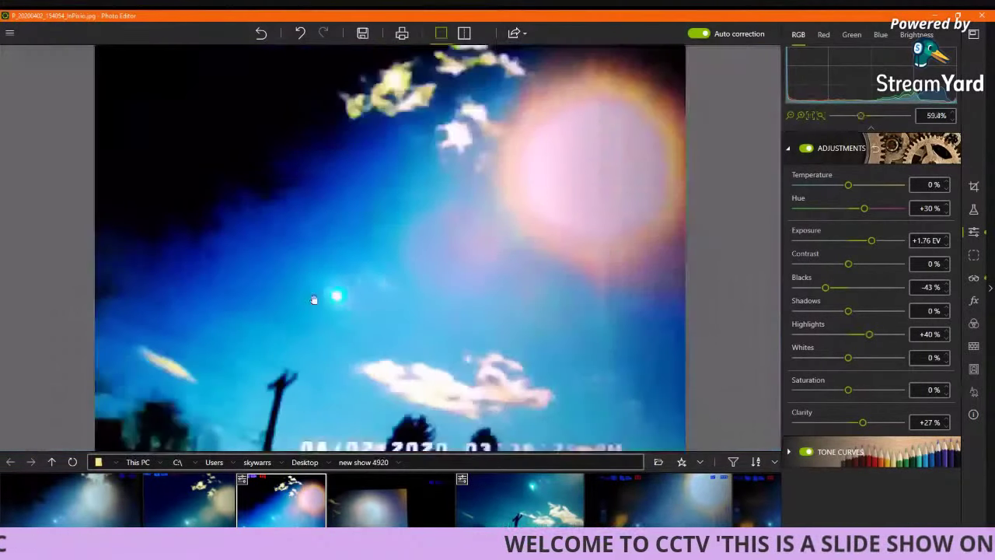
Step: Open the neighbouring dark teal sky picture and set exposure to +0.39 EV, contrast +57 %, highlights +50 %, shadows -33 % and hue +16 %
scroll(313, 299, "down", 1)
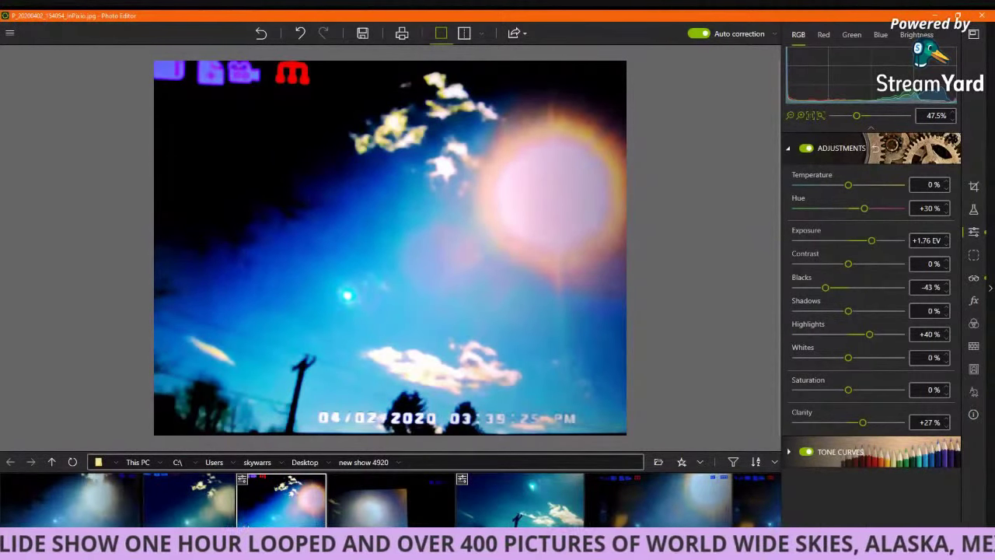
left_click(227, 509)
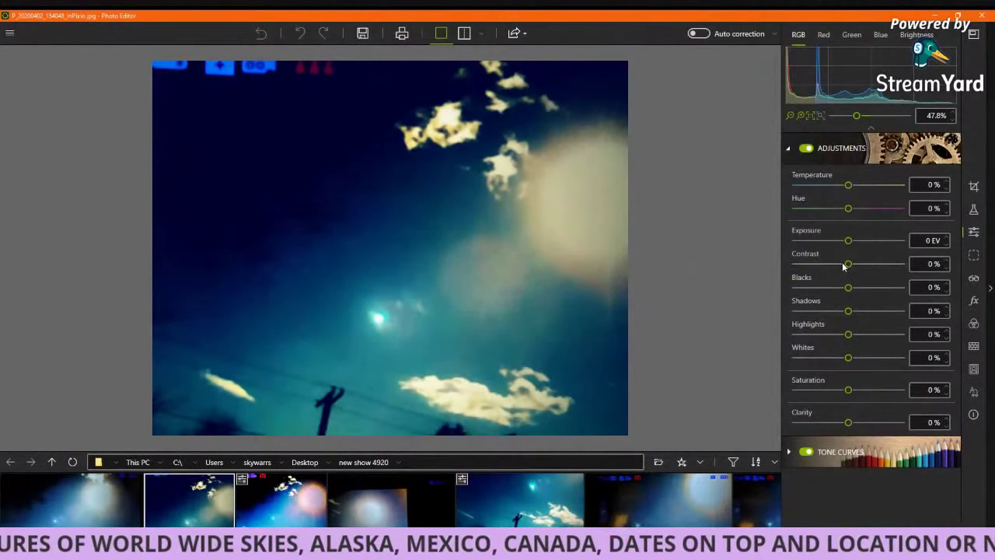
left_click_drag(847, 264, 852, 240)
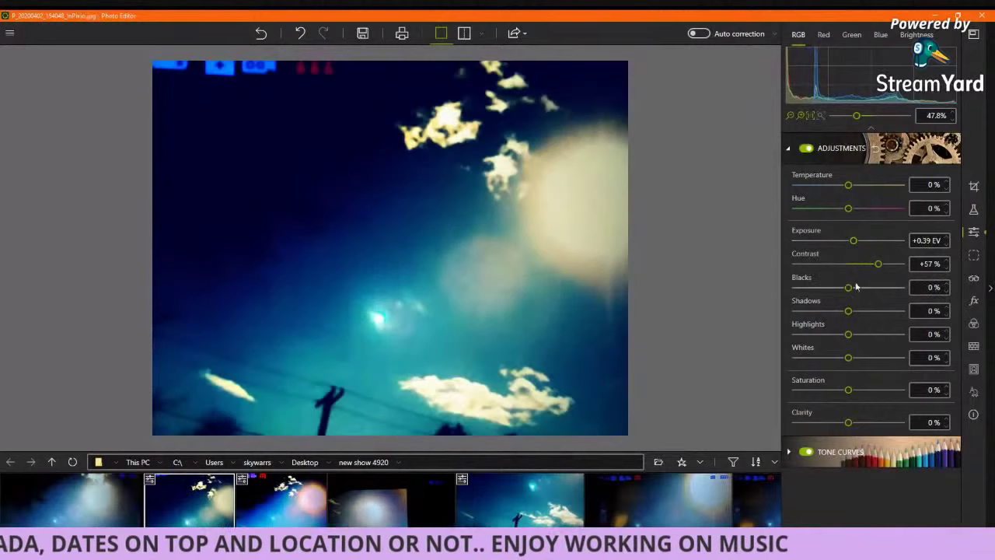
left_click_drag(849, 336, 876, 343)
mouse_move(847, 314)
left_mouse_down()
mouse_move(823, 311)
mouse_move(832, 309)
left_mouse_up()
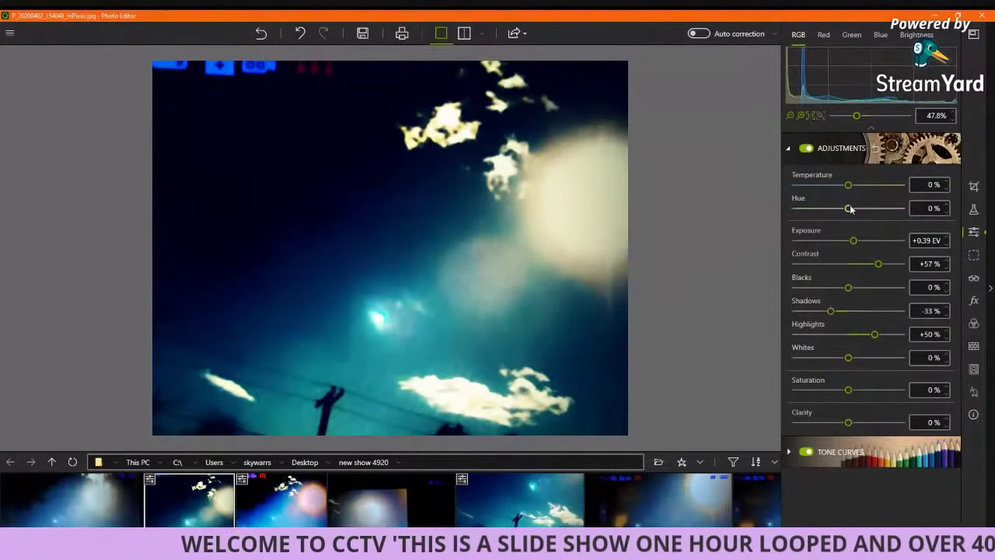
left_click_drag(850, 210, 856, 210)
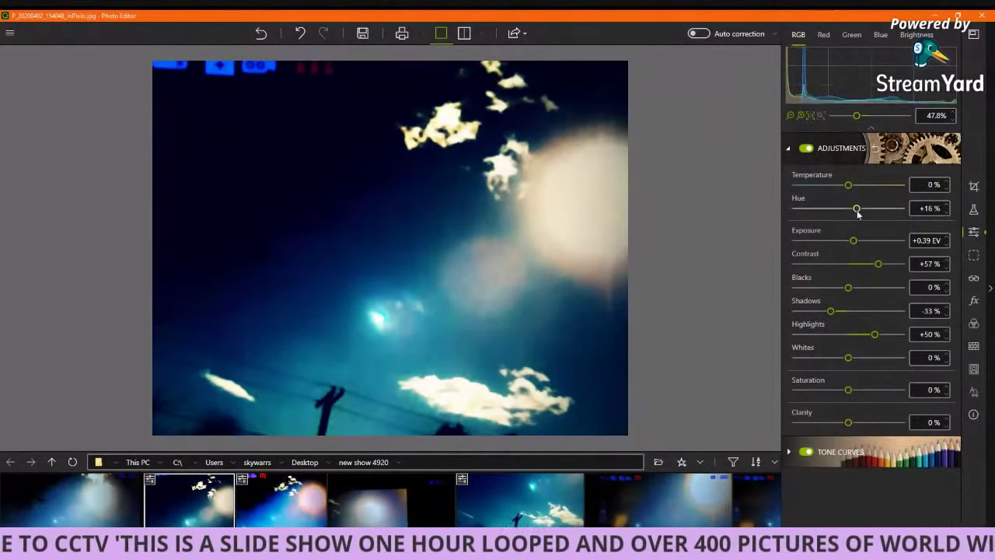
Step: Apply 44 % noise reduction to the teal sky picture, checking the effect on the pale disc and bright spot
left_click(973, 278)
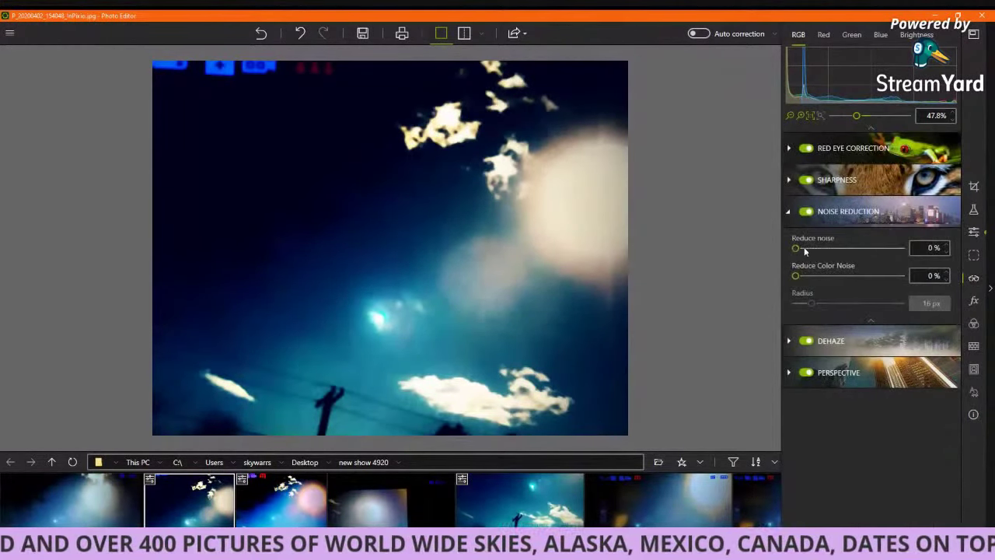
left_click_drag(799, 247, 812, 249)
scroll(549, 286, "up", 2)
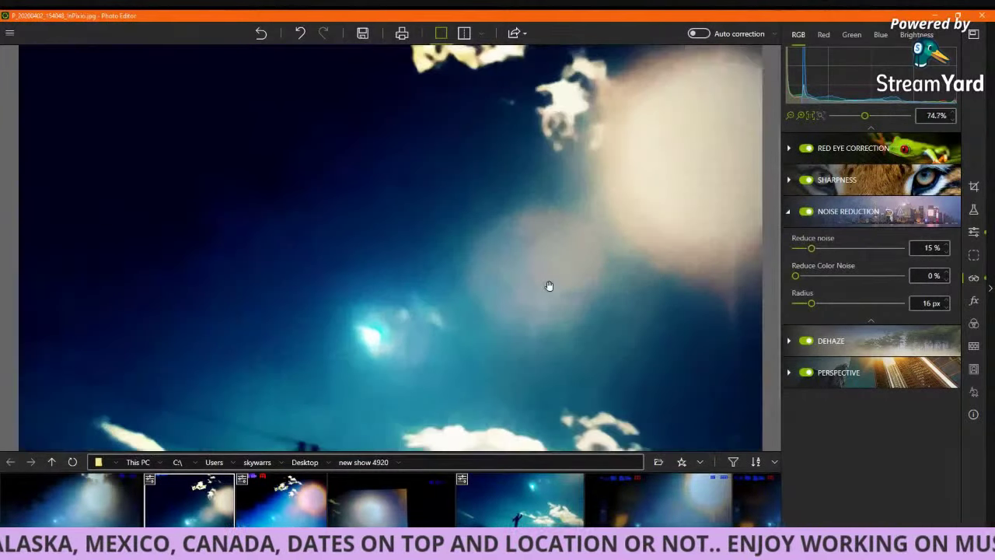
scroll(549, 286, "up", 2)
left_click_drag(811, 248, 843, 250)
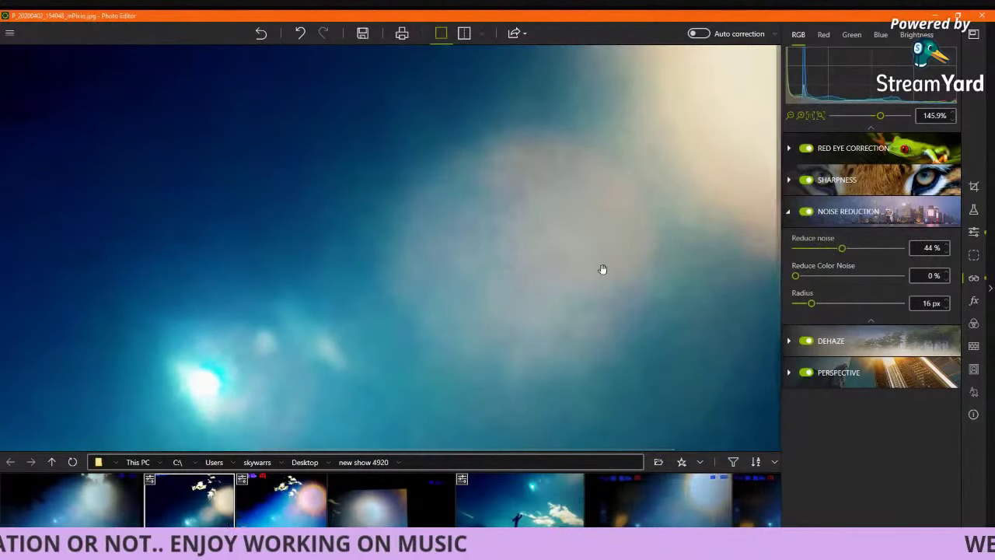
scroll(566, 273, "down", 4)
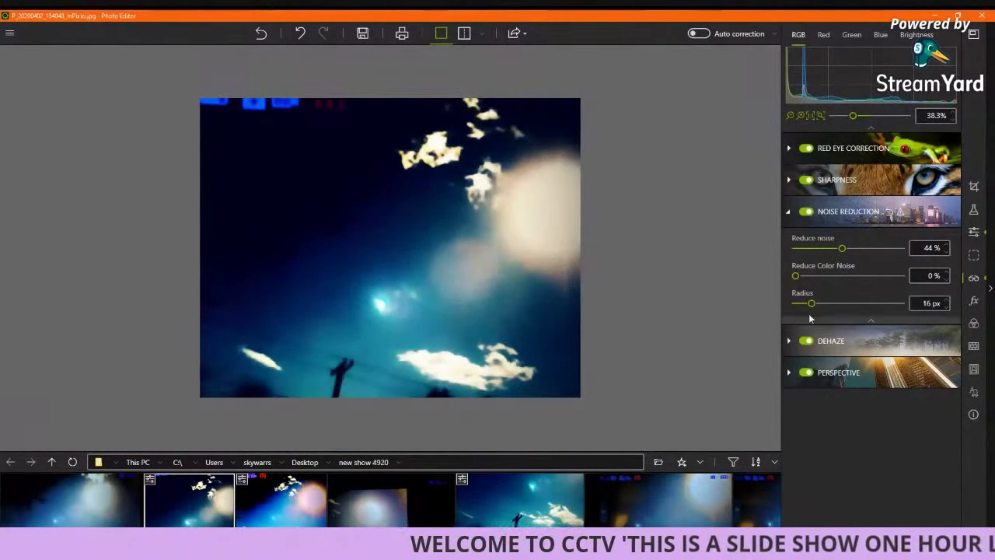
Step: Apply a dehaze amount of 9 % to the sky picture and check the clouds and pale discs
left_click(820, 344)
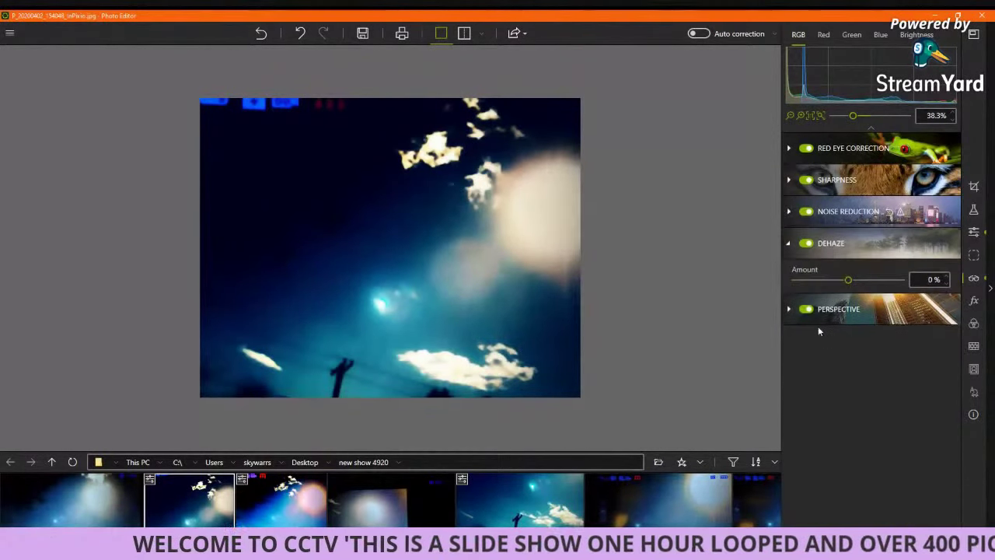
left_click_drag(847, 279, 849, 287)
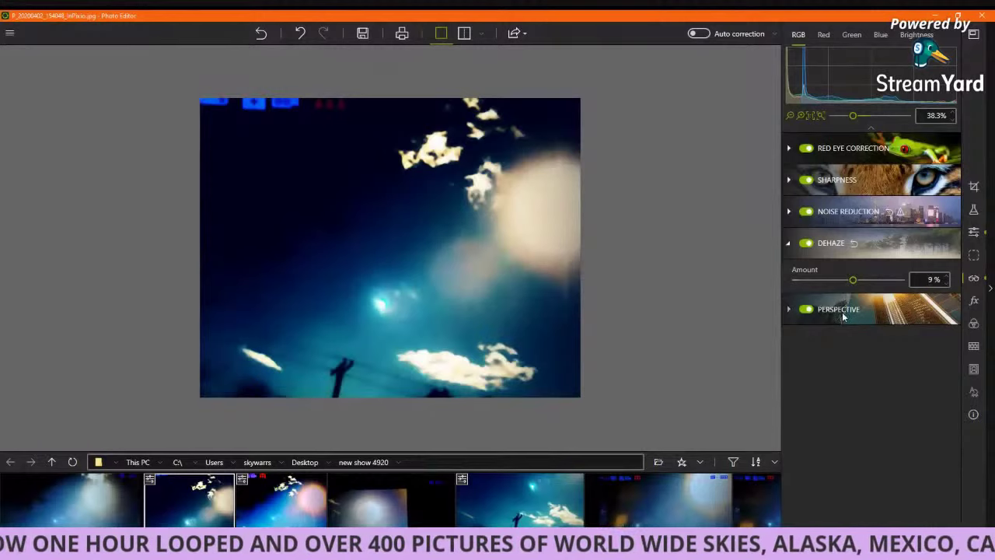
scroll(394, 162, "up", 2)
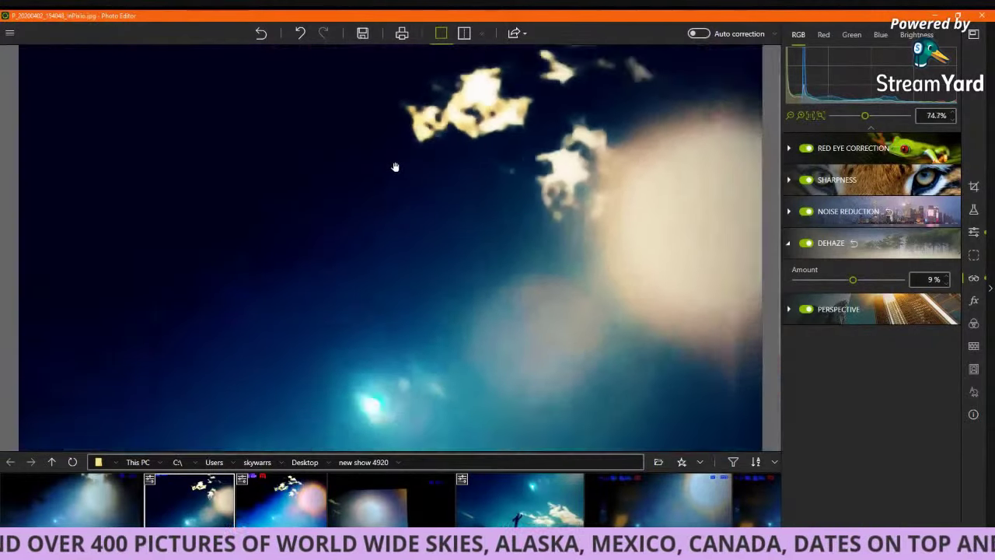
scroll(395, 167, "down", 1)
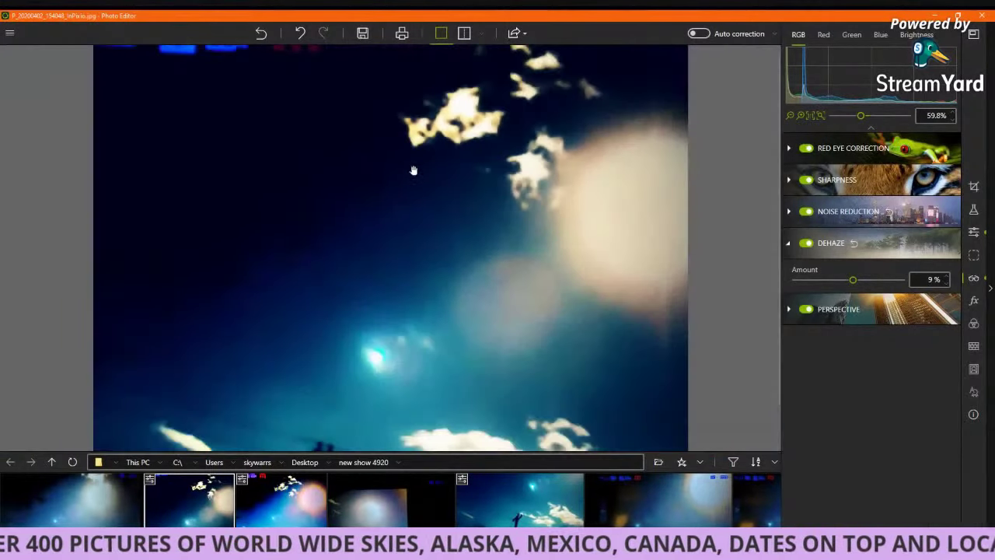
Step: Set the sky picture's exposure to +0.2 EV and contrast to +66 %, and examine the bright spot and pale disc
left_click(976, 233)
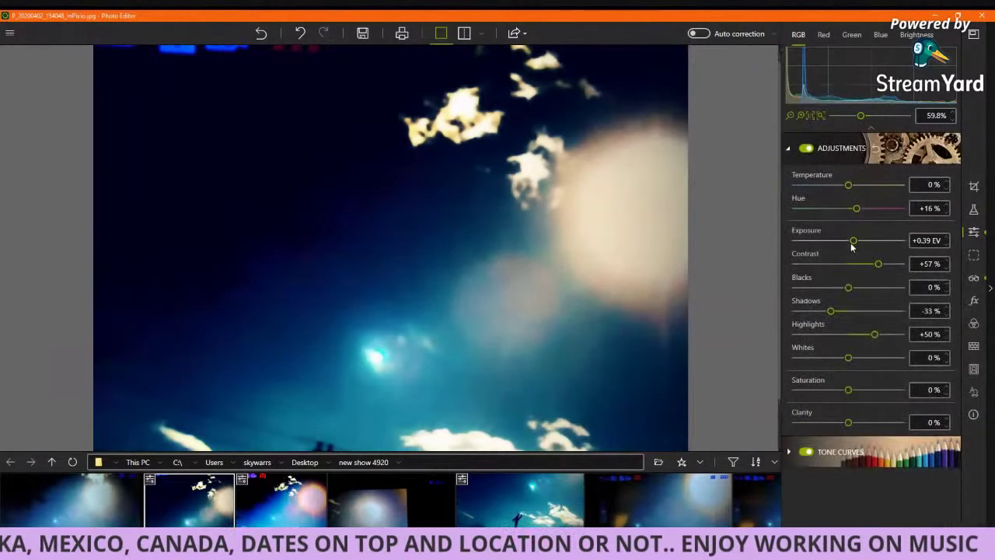
left_click_drag(851, 244, 850, 244)
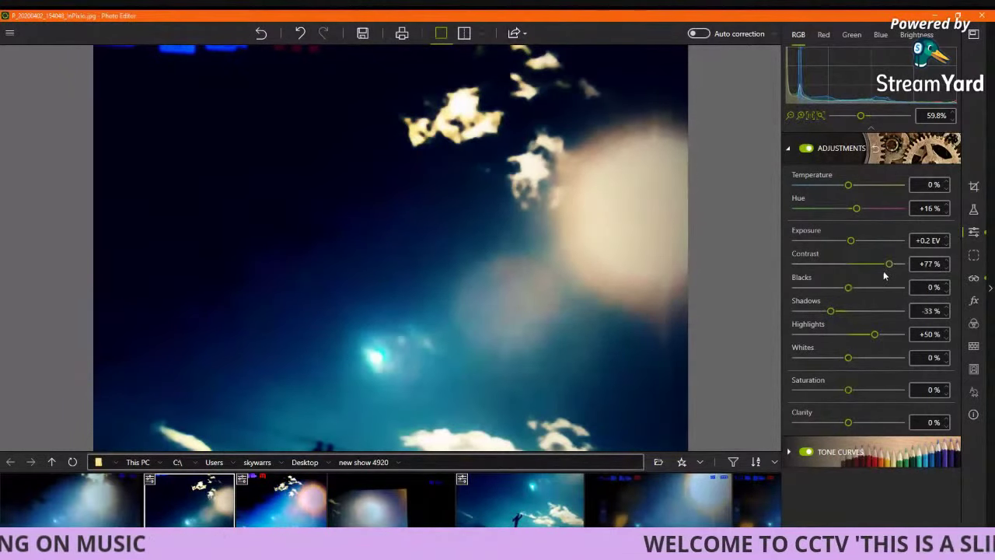
scroll(467, 317, "up", 3)
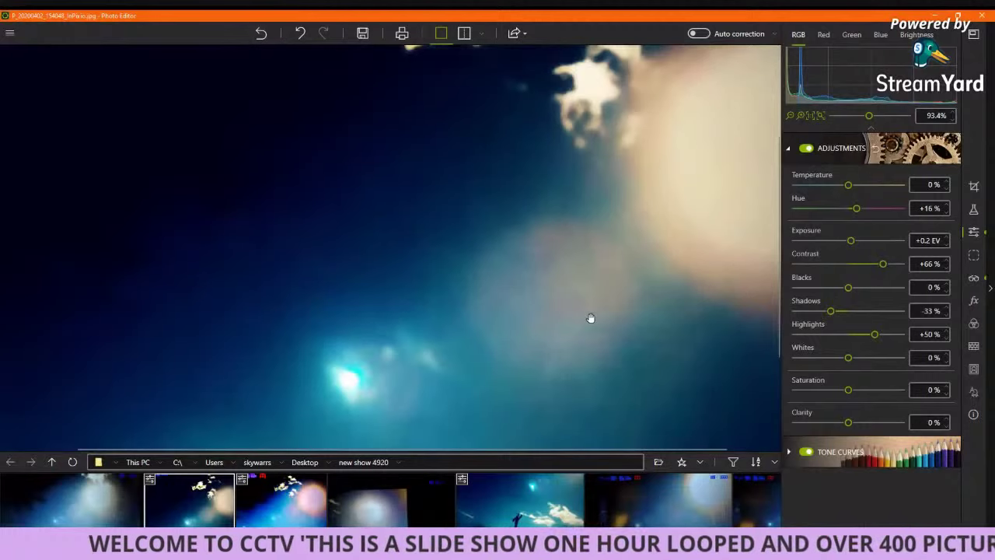
scroll(590, 315, "down", 1)
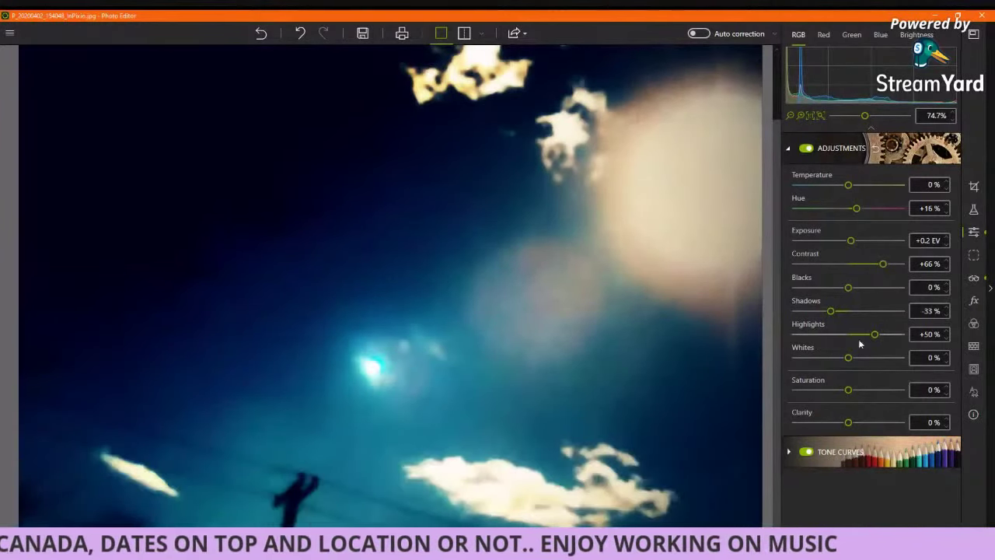
Step: Set the sky picture's highlights to +75 %, exposure to +0.86 EV and hue to +29 %
left_click_drag(873, 336, 883, 337)
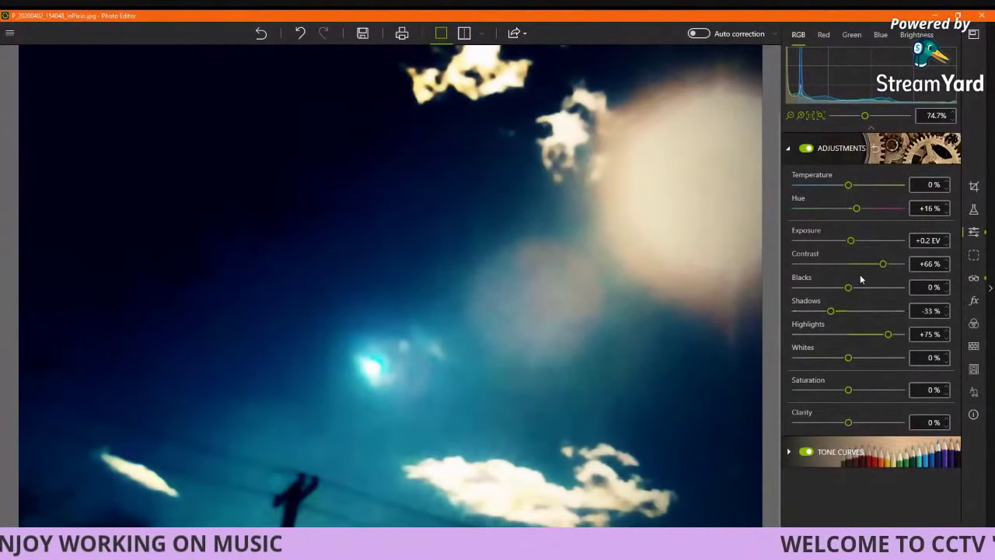
left_click_drag(851, 241, 863, 214)
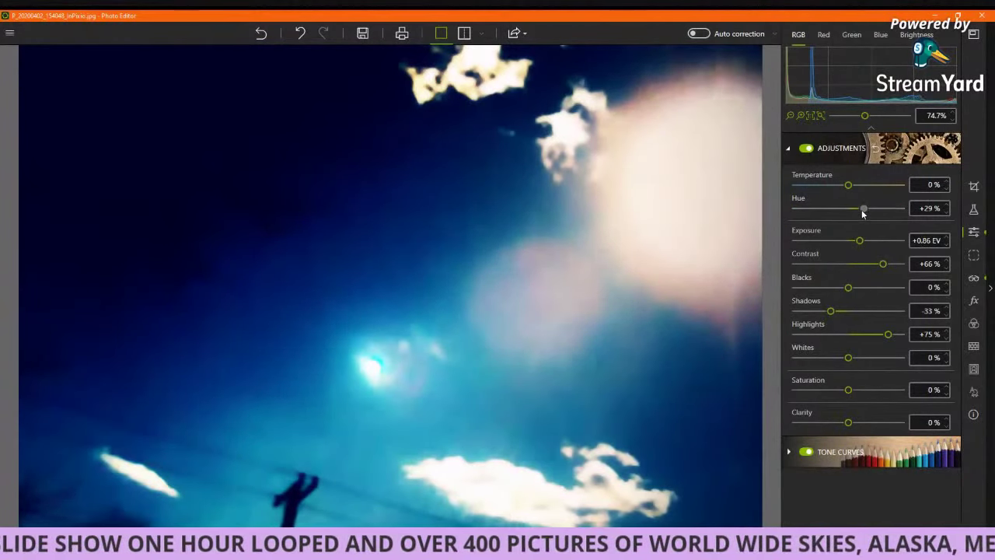
scroll(709, 268, "down", 2)
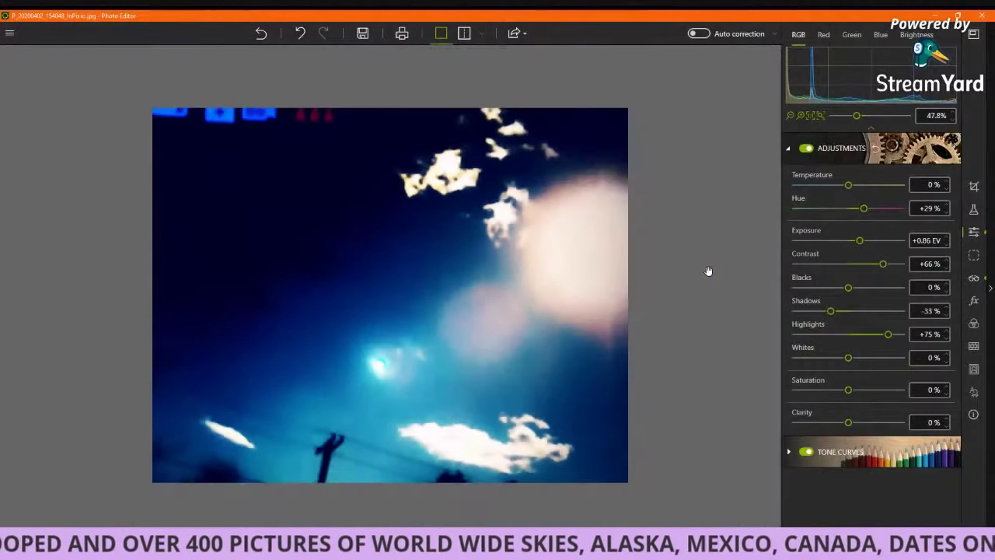
scroll(644, 287, "up", 2)
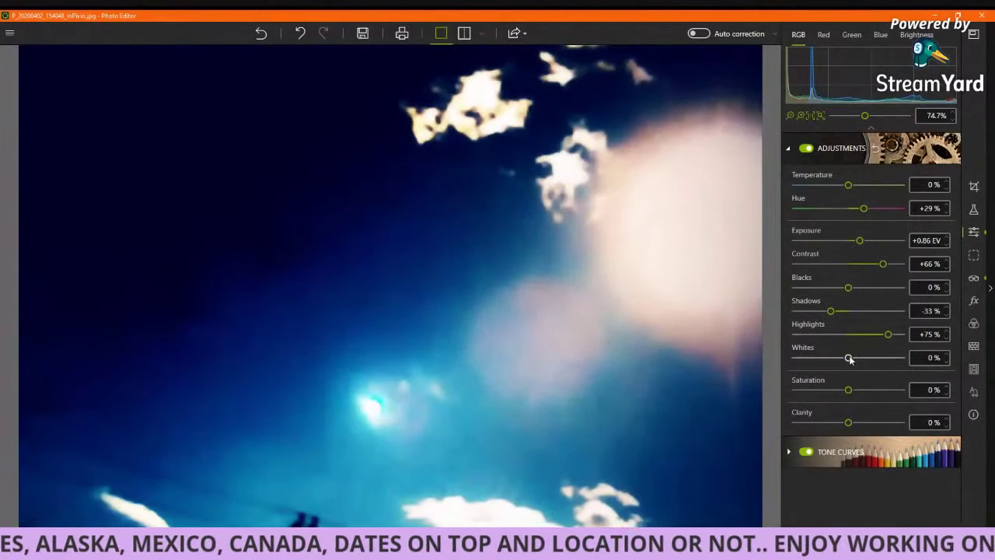
Step: Set the sky picture's whites to -27 %, saturation to -9 % and clarity to +21 %
left_click_drag(834, 359, 831, 358)
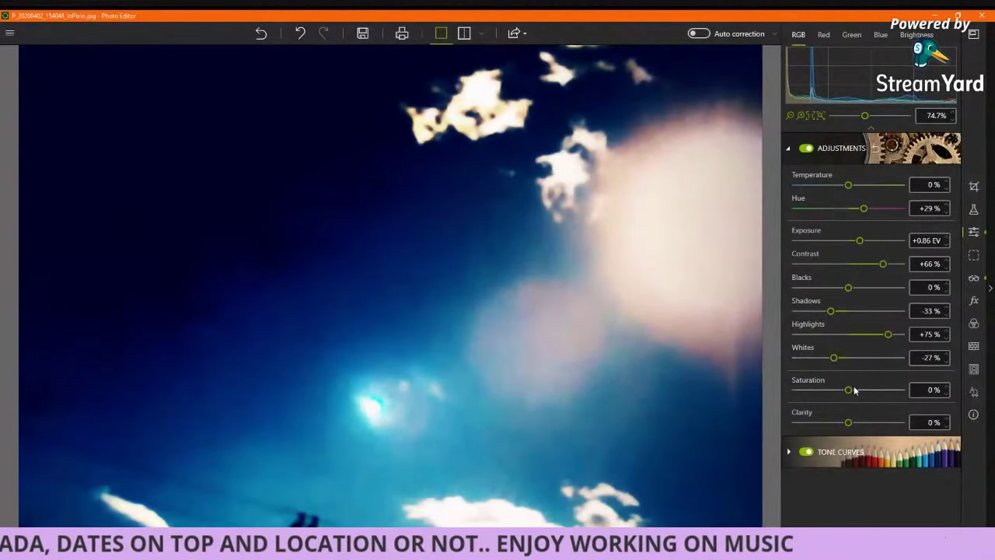
left_click_drag(849, 390, 843, 388)
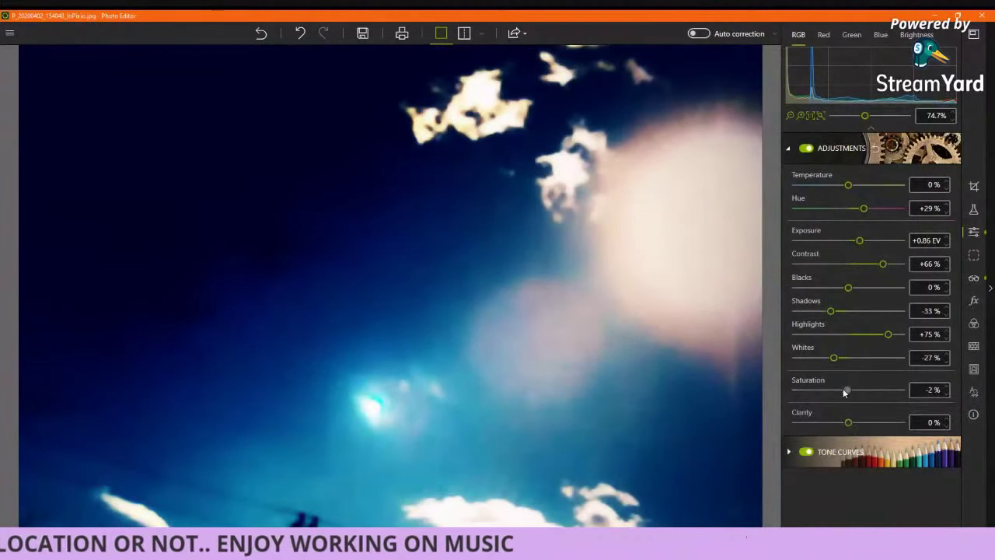
left_click_drag(847, 422, 862, 426)
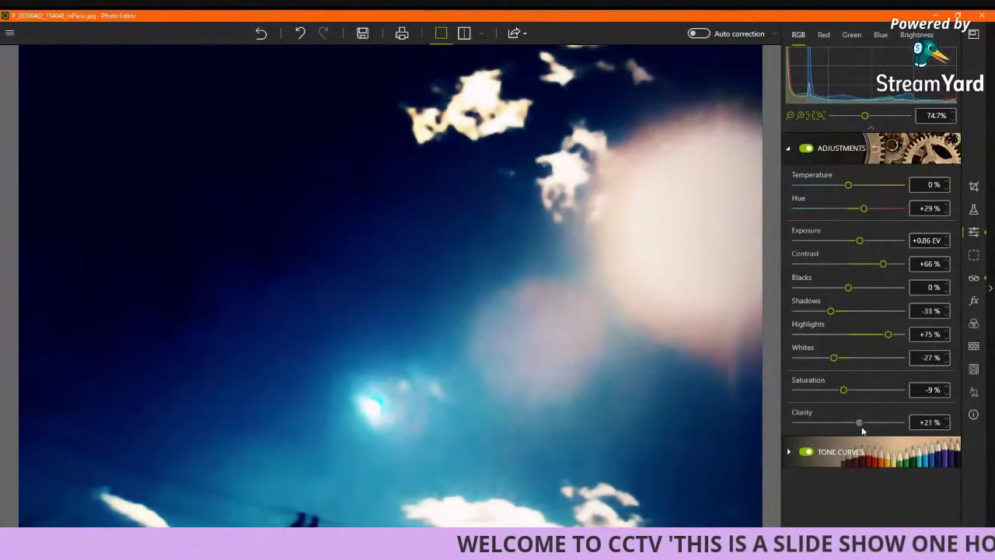
scroll(666, 394, "down", 2)
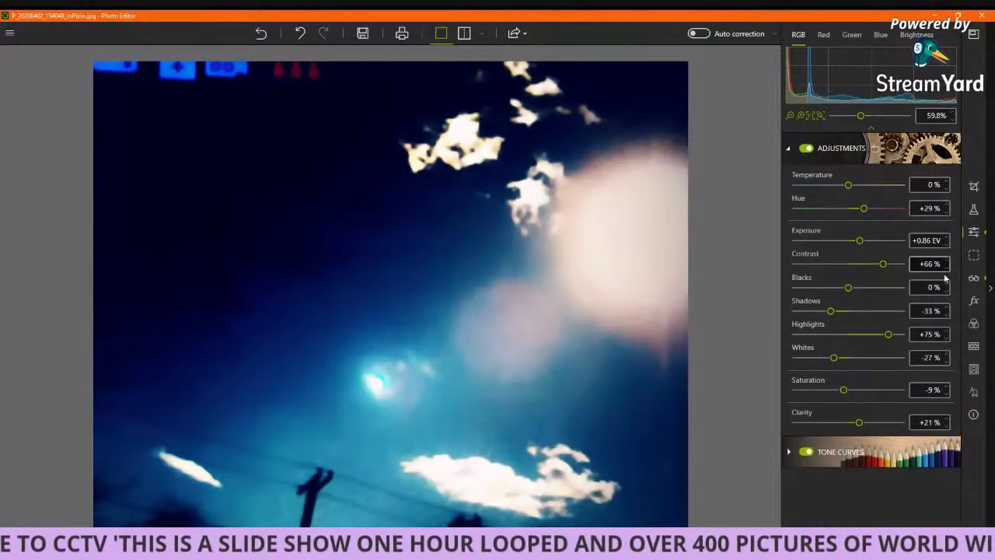
Step: Hide the editing panels and inspect the bright spot and pale discs in the enlarged picture view
left_click(990, 288)
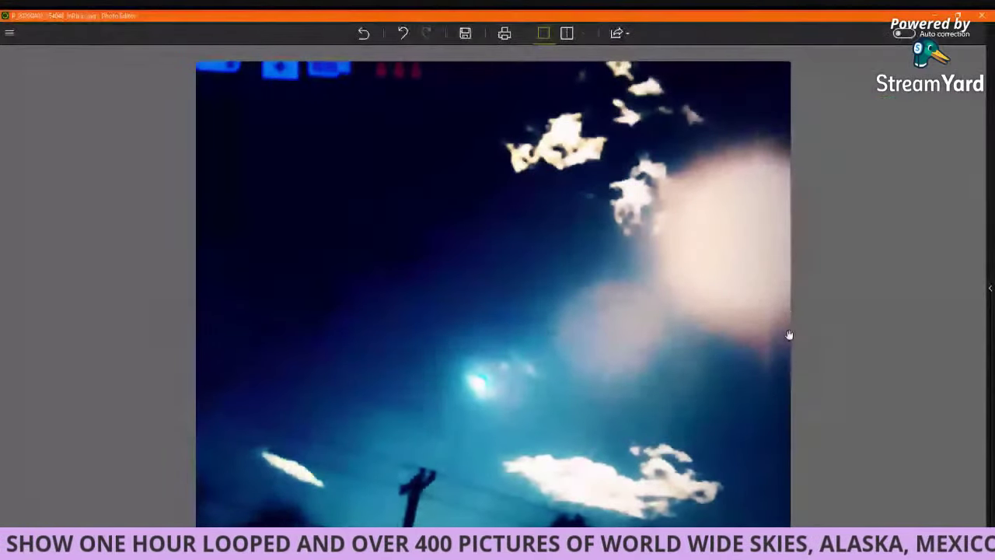
scroll(788, 335, "up", 3)
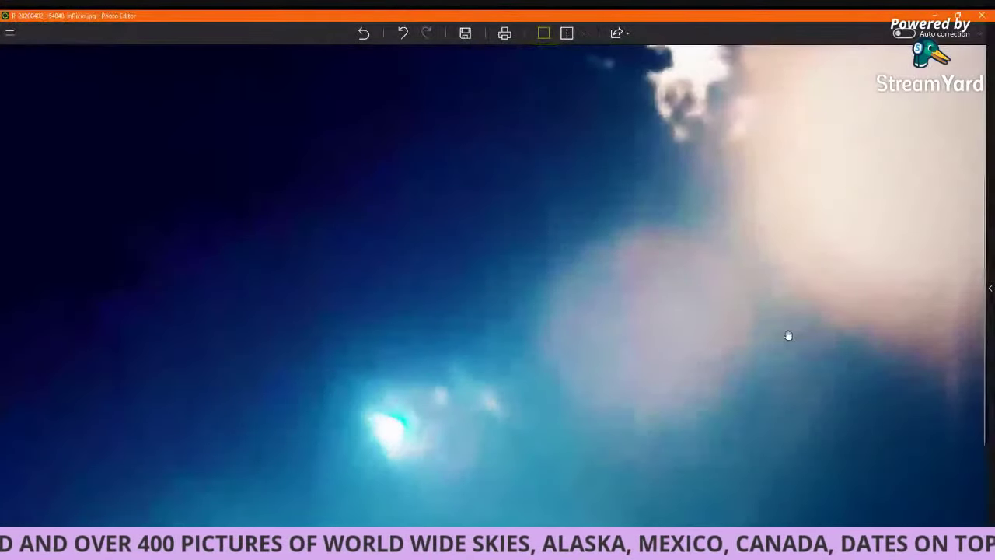
scroll(788, 335, "down", 5)
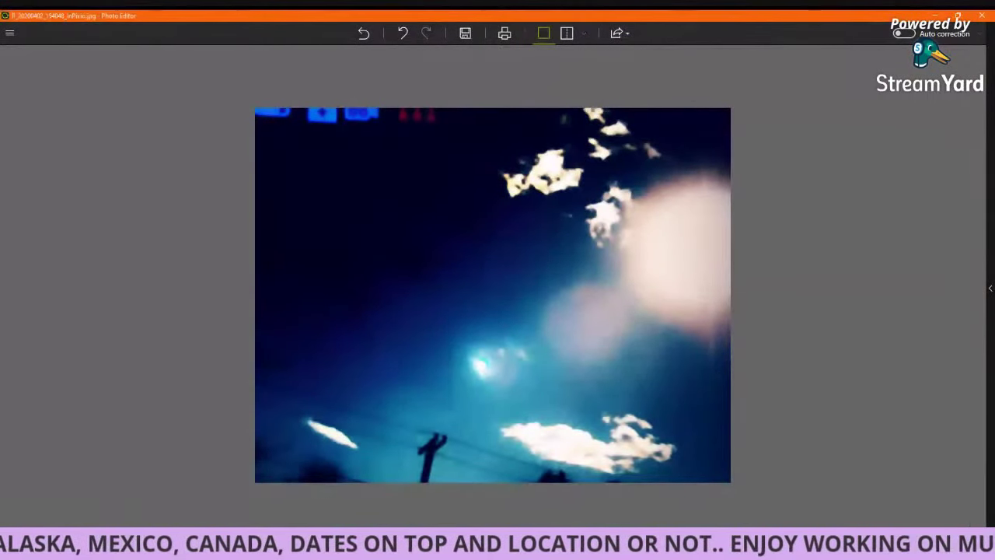
Step: Review the edited sun and utility pole picture again and open the sun picture stamped 04/02/2020 02:39:22 PM from the folder
mouse_move(438, 437)
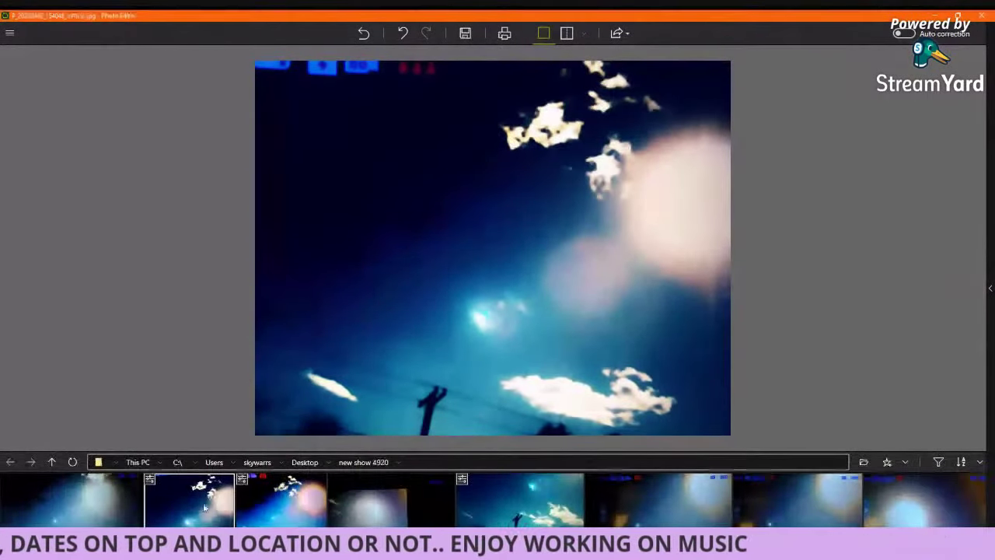
scroll(428, 487, "down", 2)
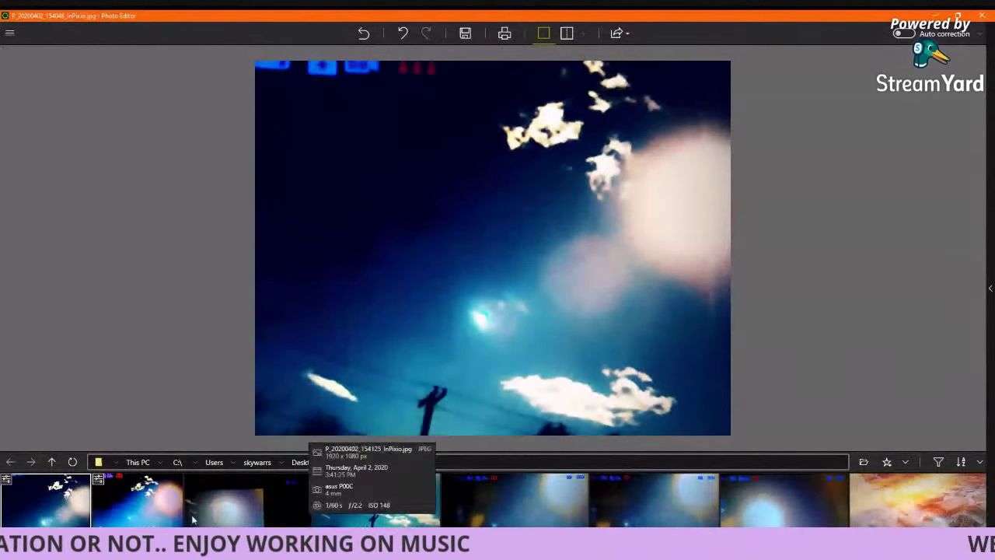
left_click(167, 525)
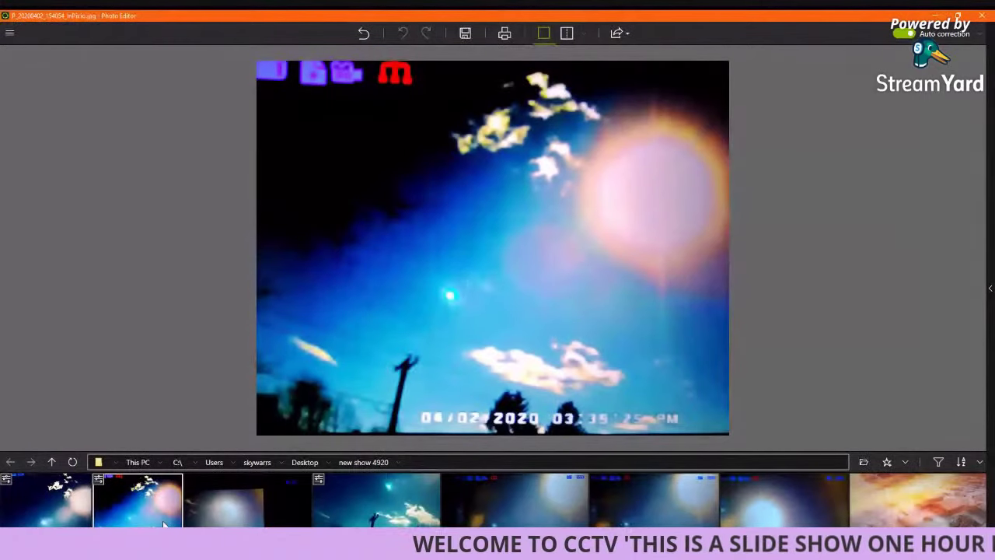
scroll(163, 525, "down", 3)
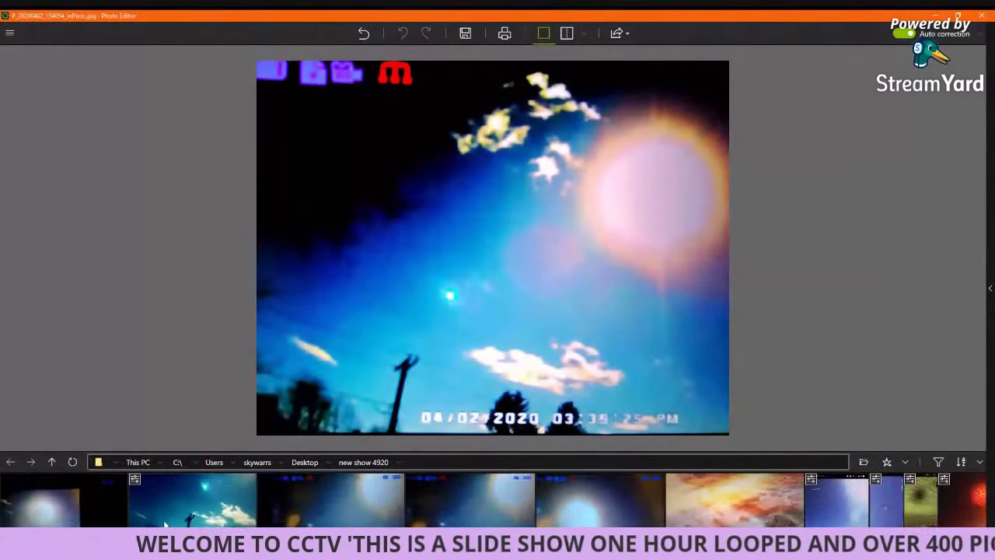
scroll(170, 519, "down", 5)
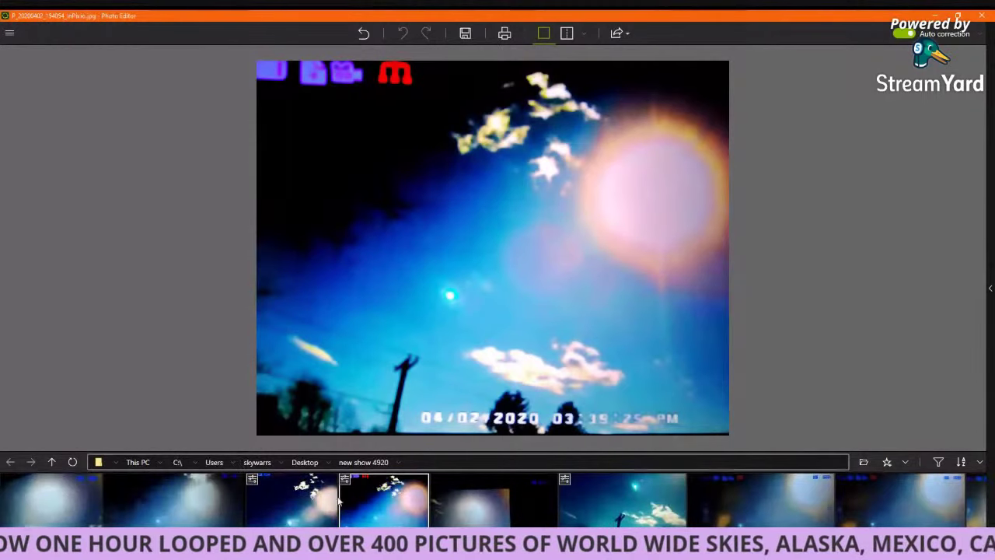
scroll(244, 521, "up", 3)
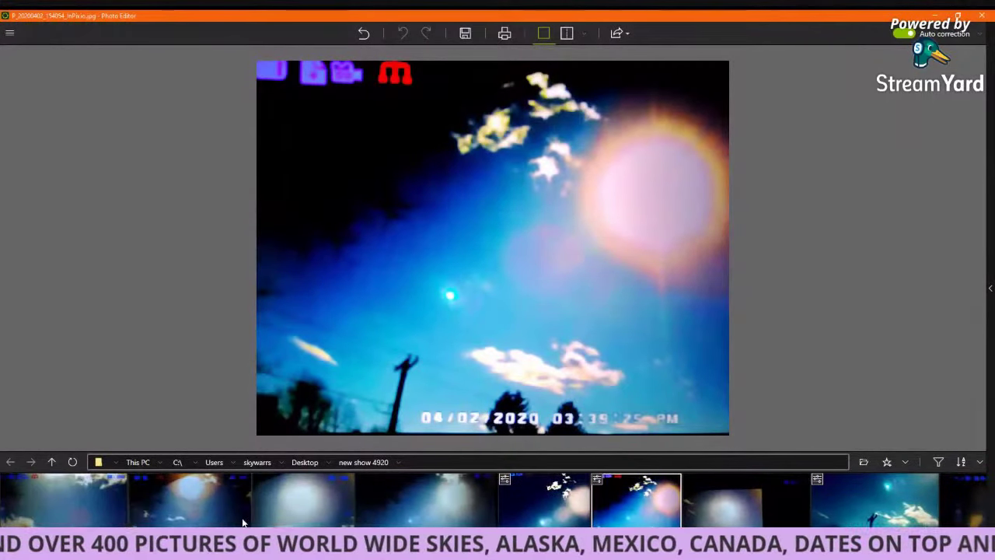
left_click(225, 501)
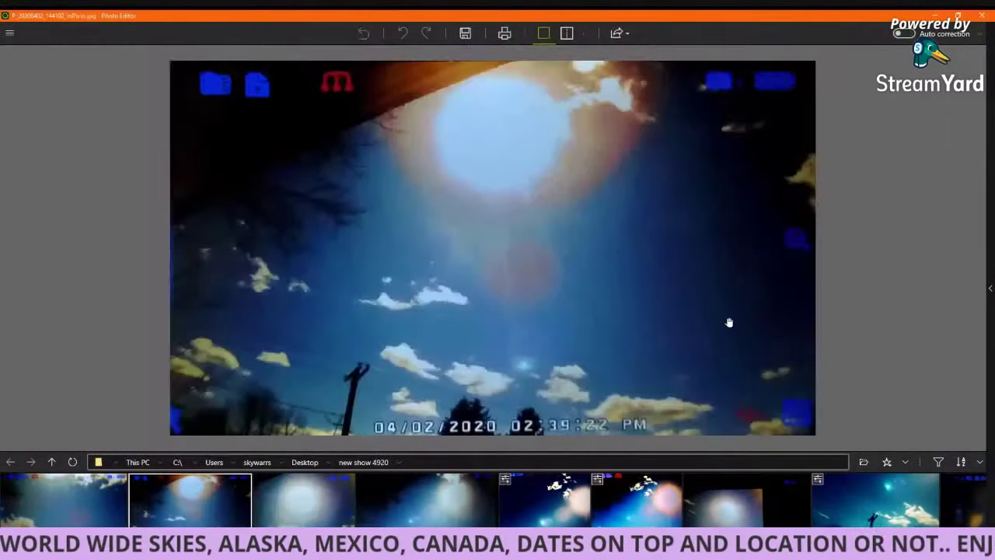
Step: Show the editing panels and set the sun picture's dehaze amount to 47 % and noise reduction to 14 %
left_click(989, 289)
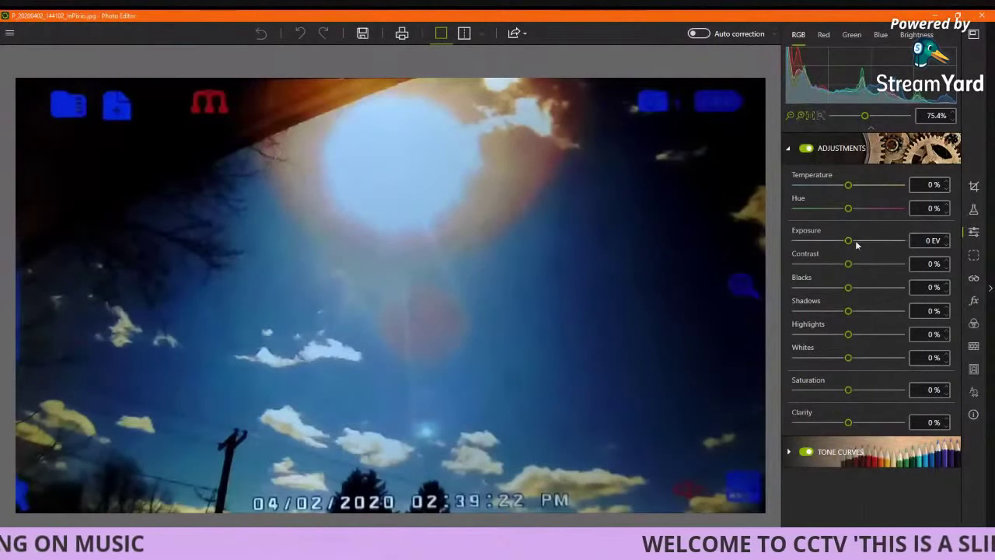
left_click(973, 277)
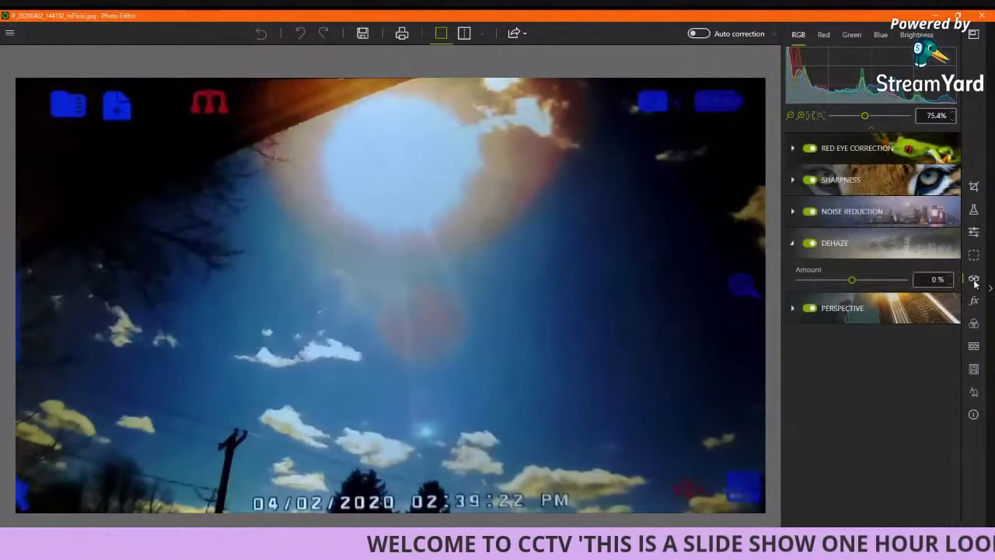
left_click_drag(851, 278, 874, 289)
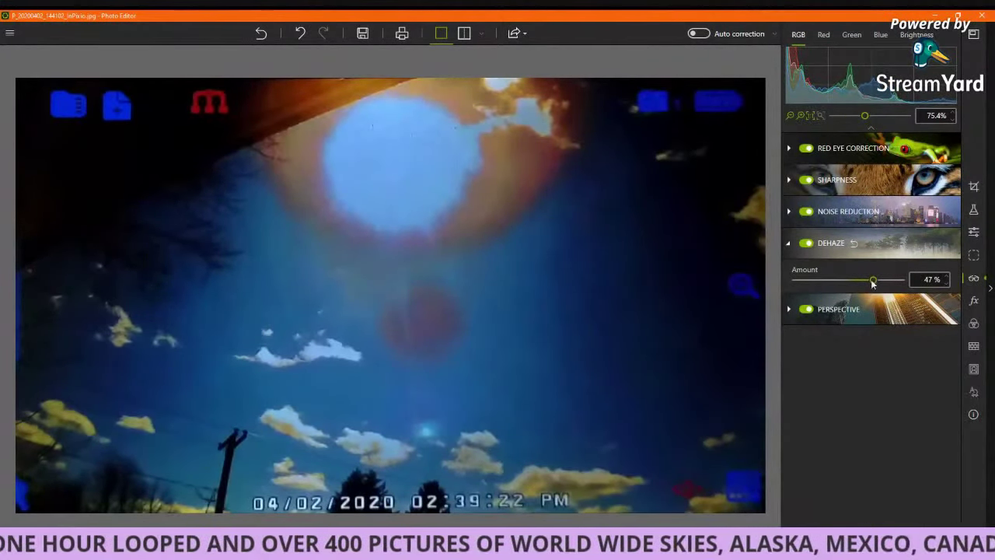
left_click(852, 217)
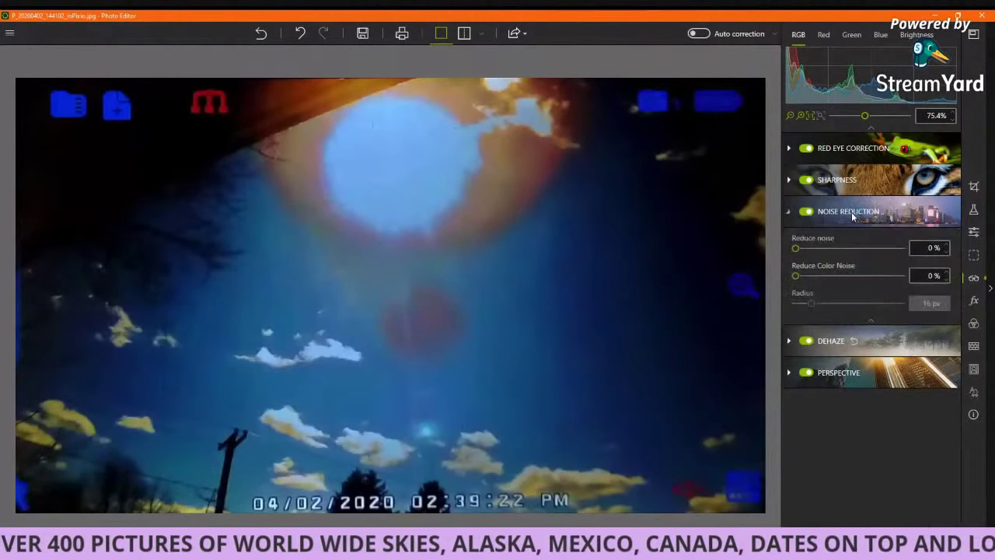
left_click_drag(793, 245, 809, 249)
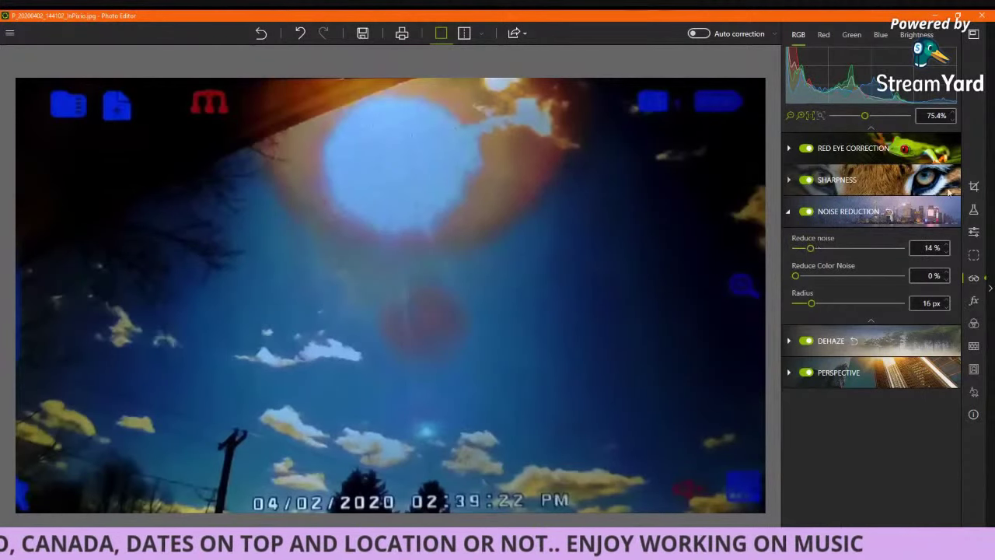
Step: Set the sun picture's exposure to -0.24 EV, contrast to +72 % and blacks to +76 %
left_click(974, 231)
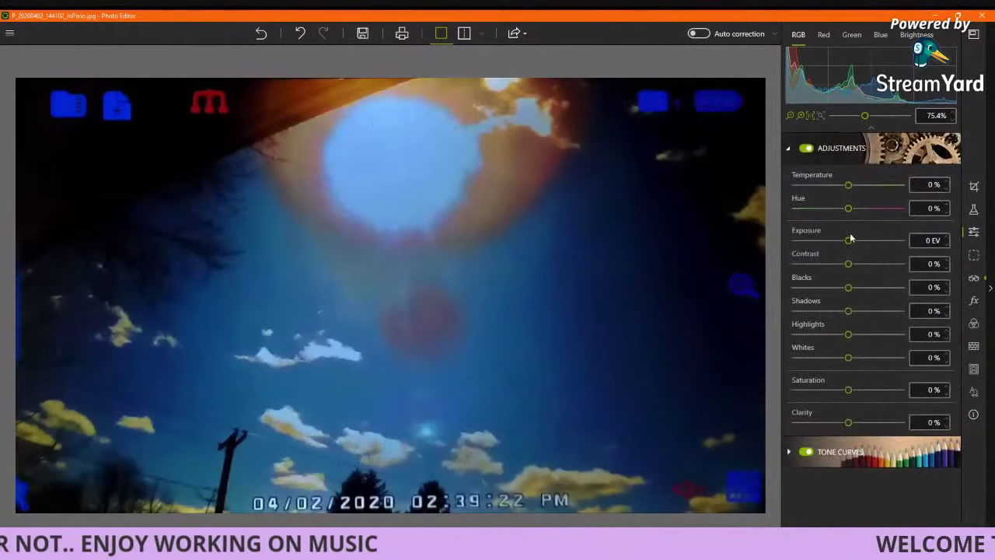
left_click_drag(848, 240, 843, 239)
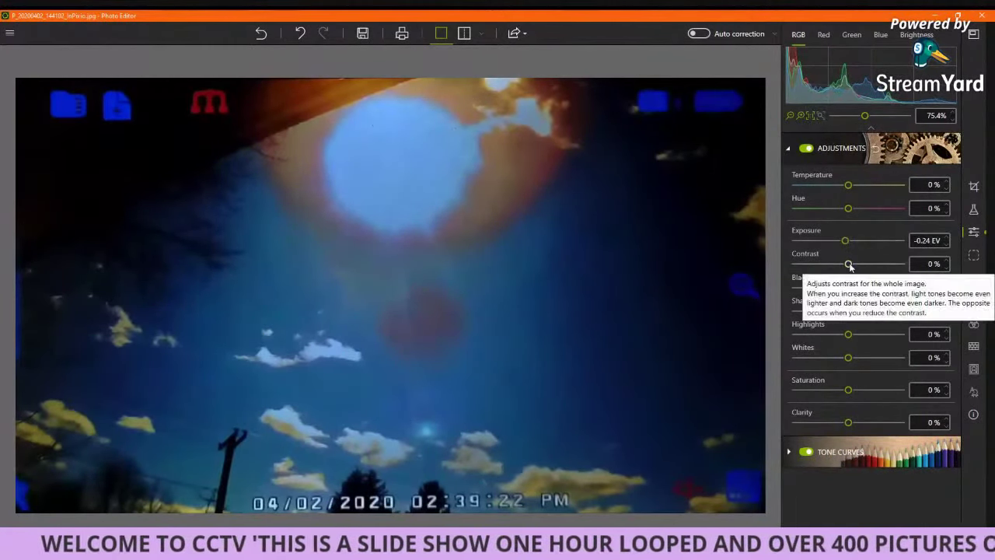
left_click_drag(848, 265, 854, 266)
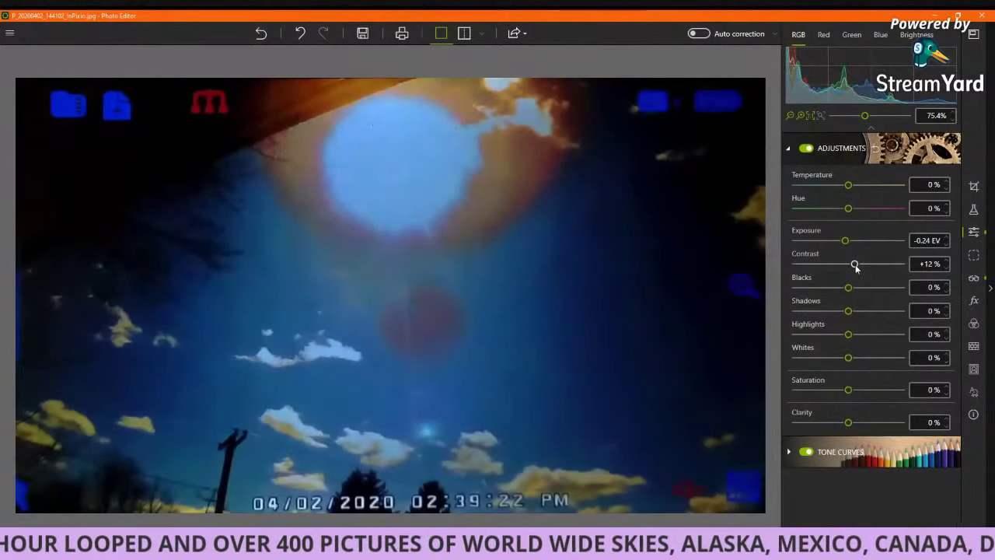
left_click_drag(857, 268, 880, 266)
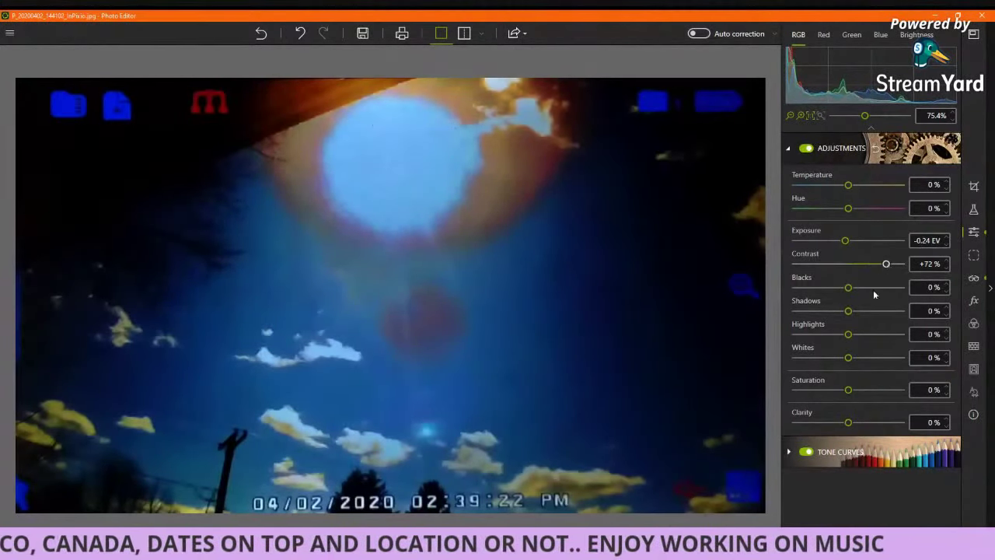
left_click_drag(848, 287, 890, 289)
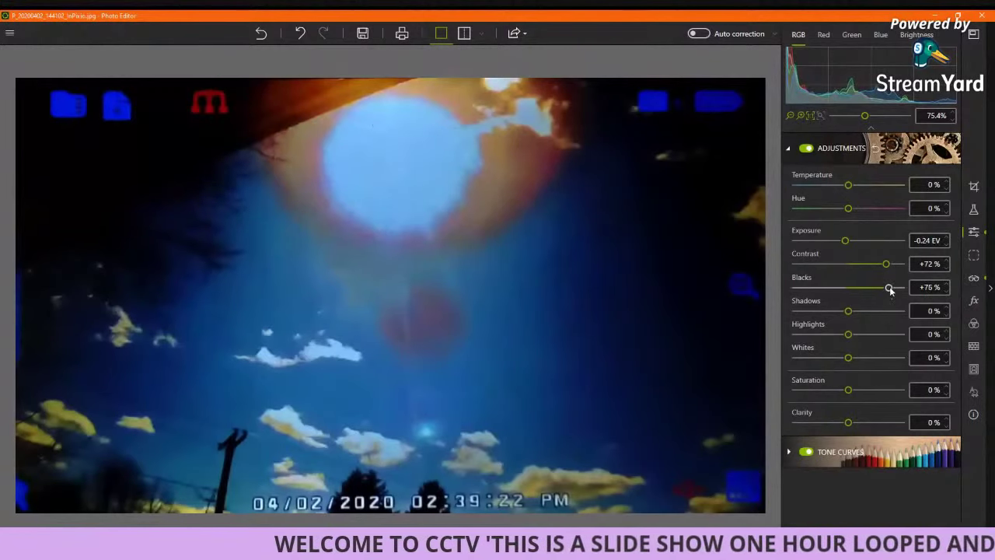
Step: Try clarity at +40 % and then -14 % on the sun picture, checking the area around the reddish disc
scroll(490, 273, "up", 2)
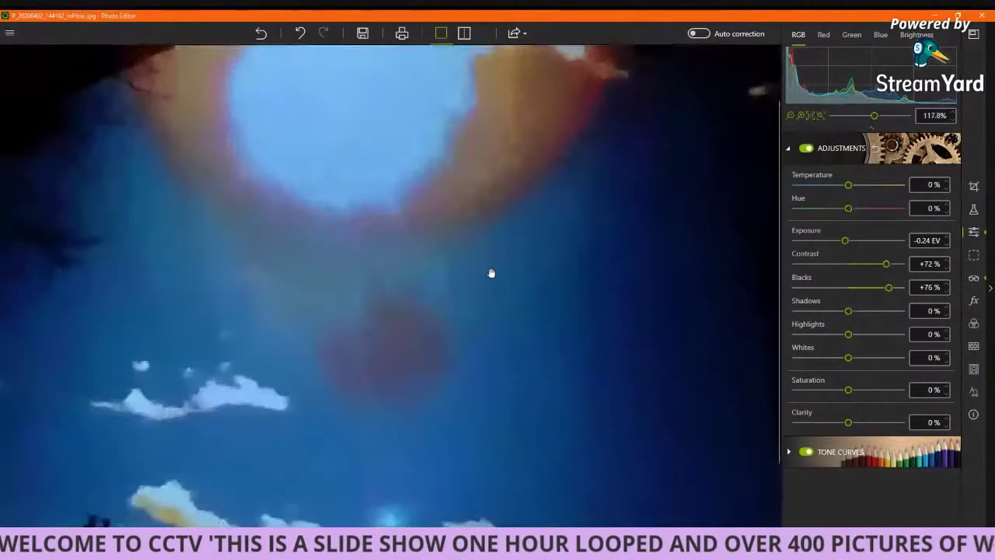
scroll(490, 273, "down", 1)
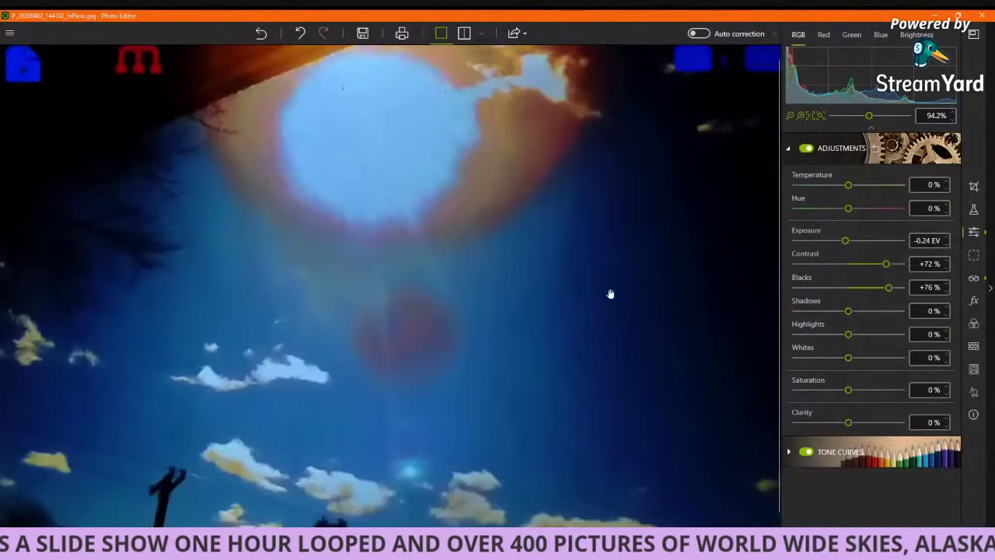
left_click_drag(847, 422, 867, 424)
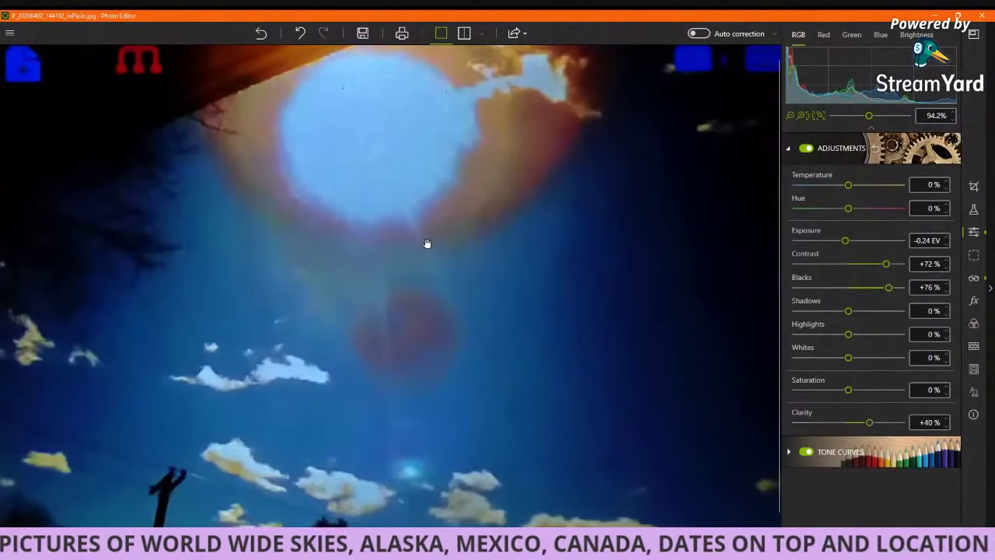
scroll(426, 243, "up", 3)
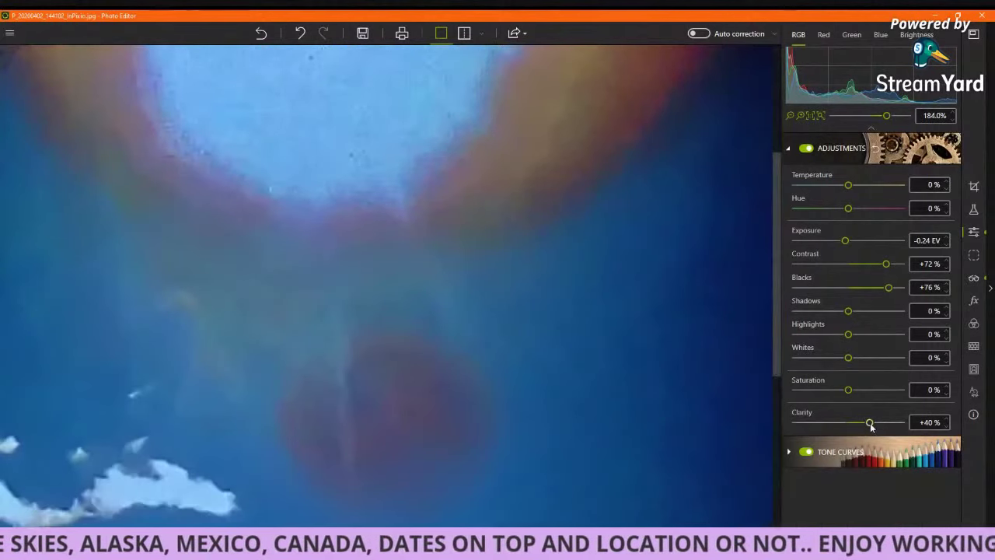
left_click_drag(869, 424, 845, 428)
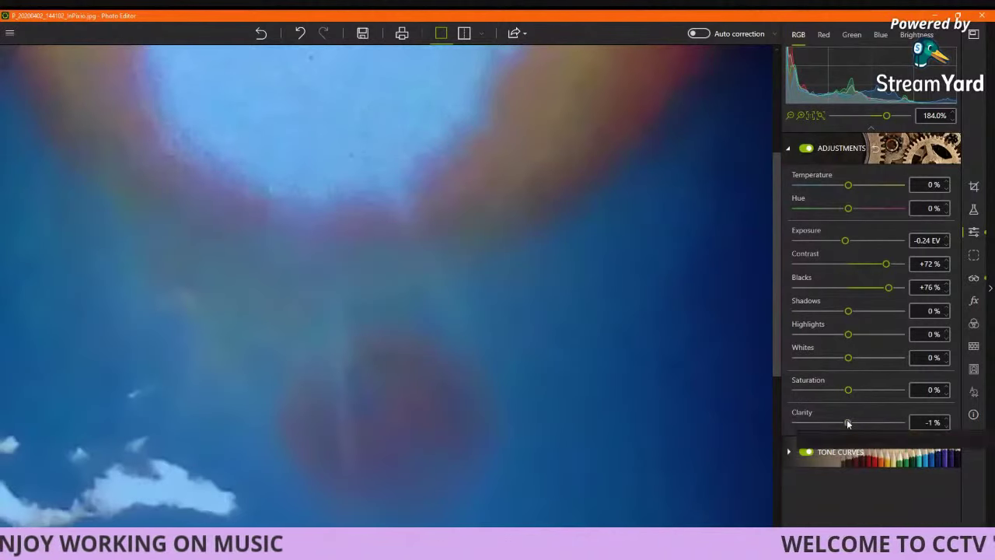
left_click_drag(848, 422, 841, 424)
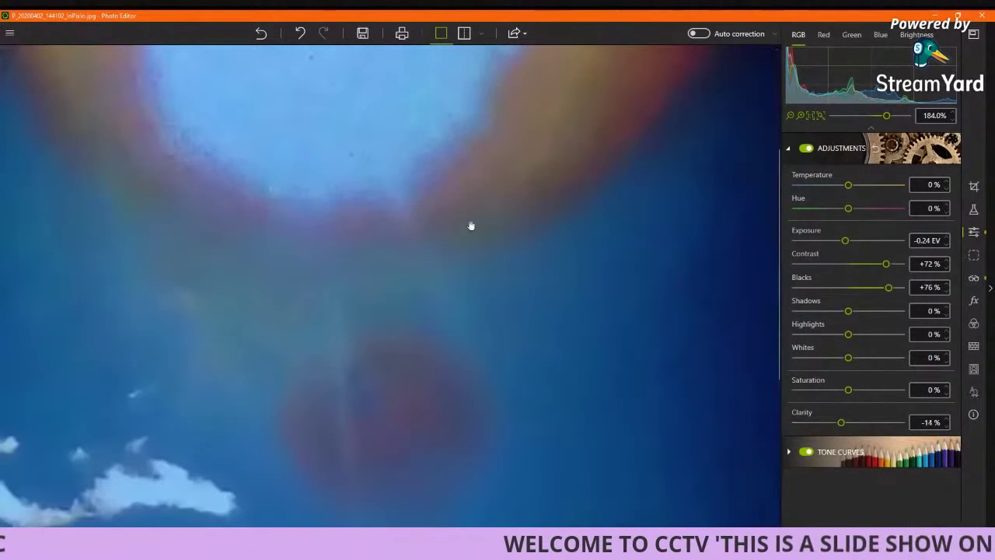
scroll(467, 227, "down", 2)
scroll(466, 230, "down", 2)
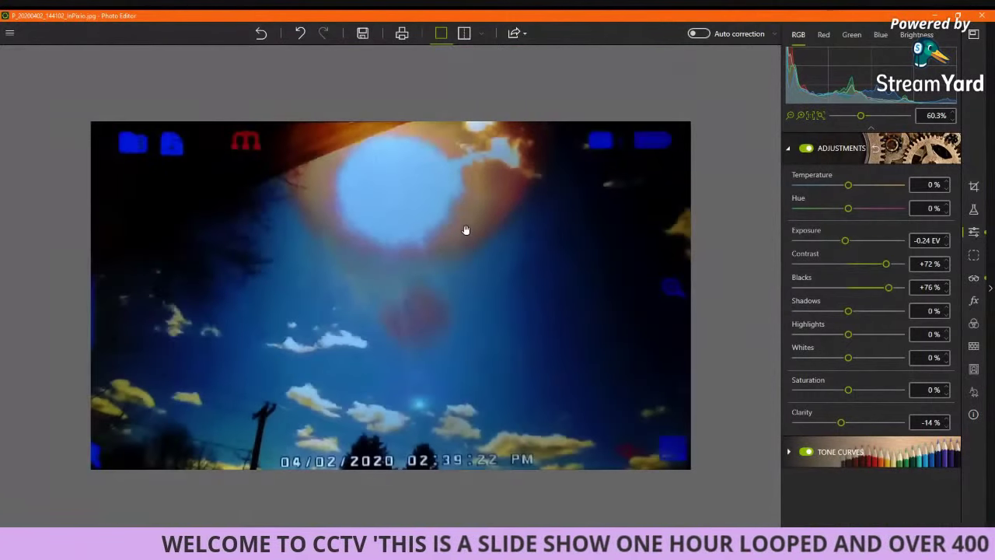
left_click_drag(465, 230, 554, 237)
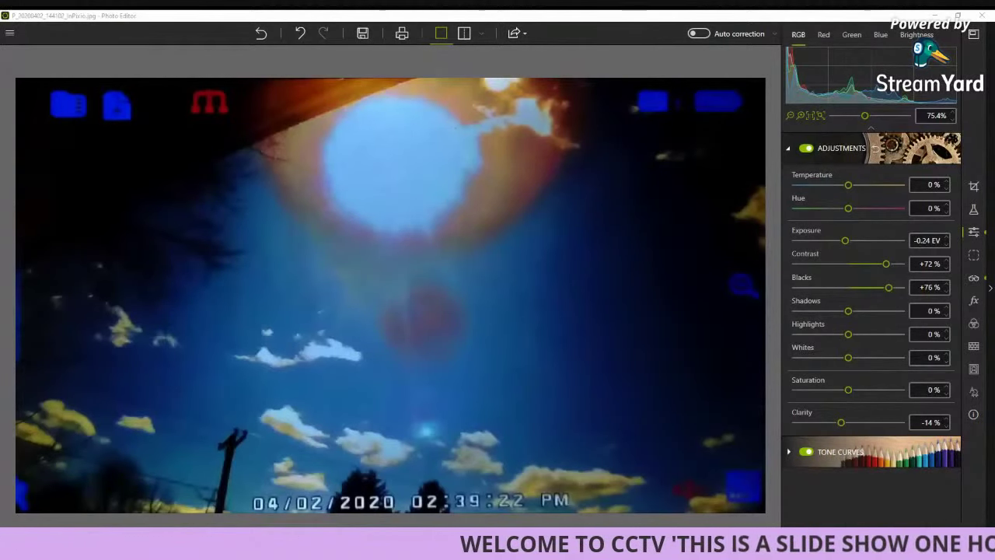
Step: Set the sun picture's highlights to +95 % and hue to -2 %
key("alt+Tab")
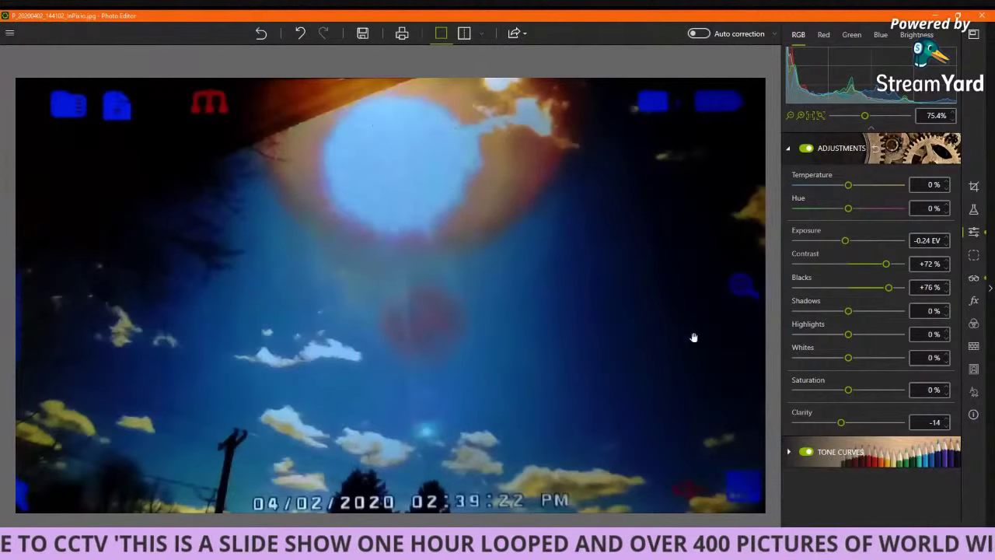
left_click_drag(848, 336, 869, 335)
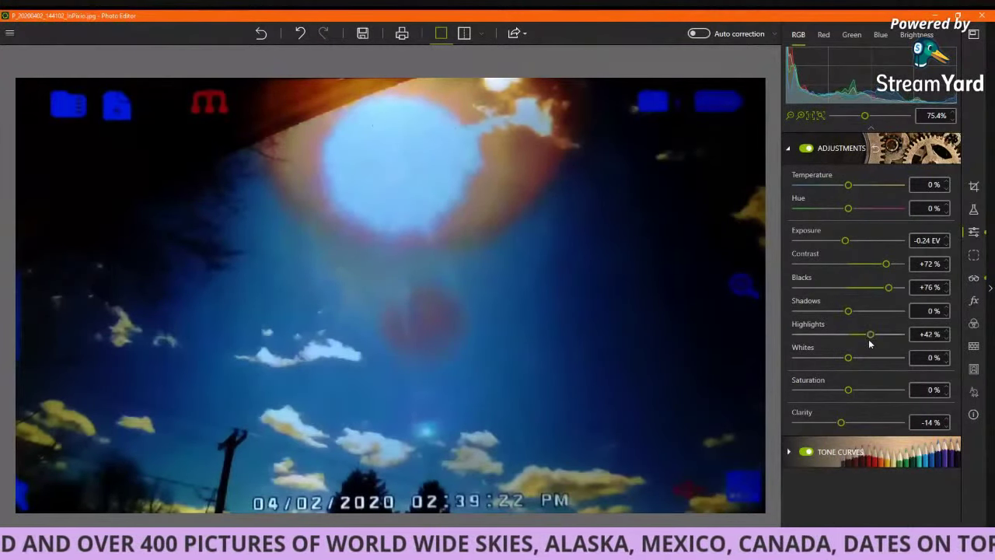
left_click_drag(871, 334, 886, 335)
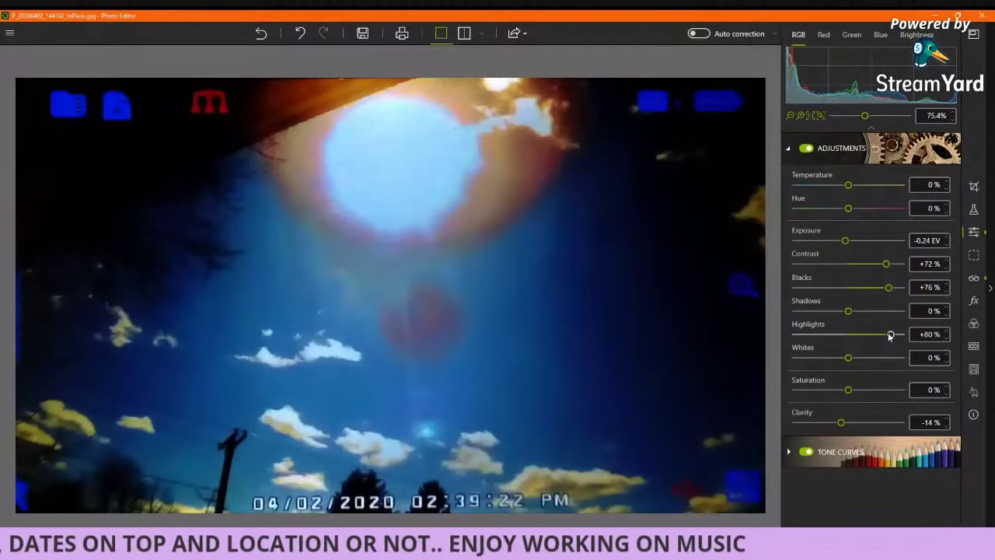
left_click_drag(890, 336, 895, 342)
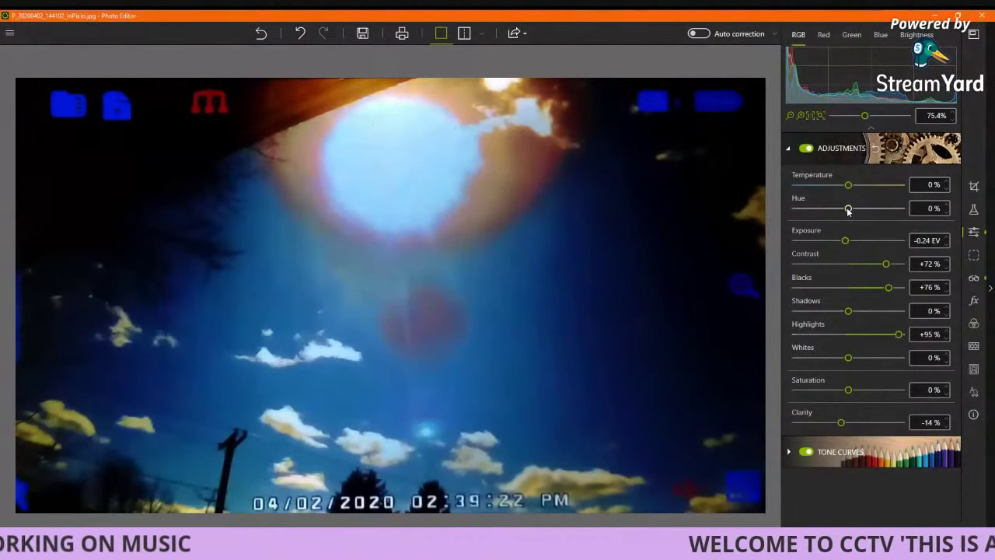
mouse_move(848, 210)
left_mouse_down()
mouse_move(859, 211)
mouse_move(847, 212)
left_mouse_up()
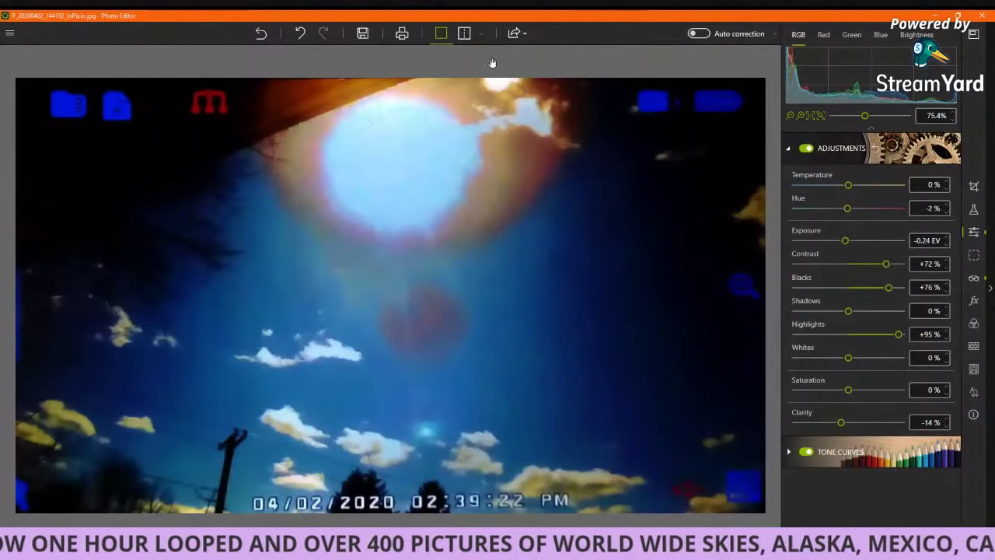
Step: Compare the sun picture before and after editing in split view, examining the sun and the reddish disc
left_click(464, 35)
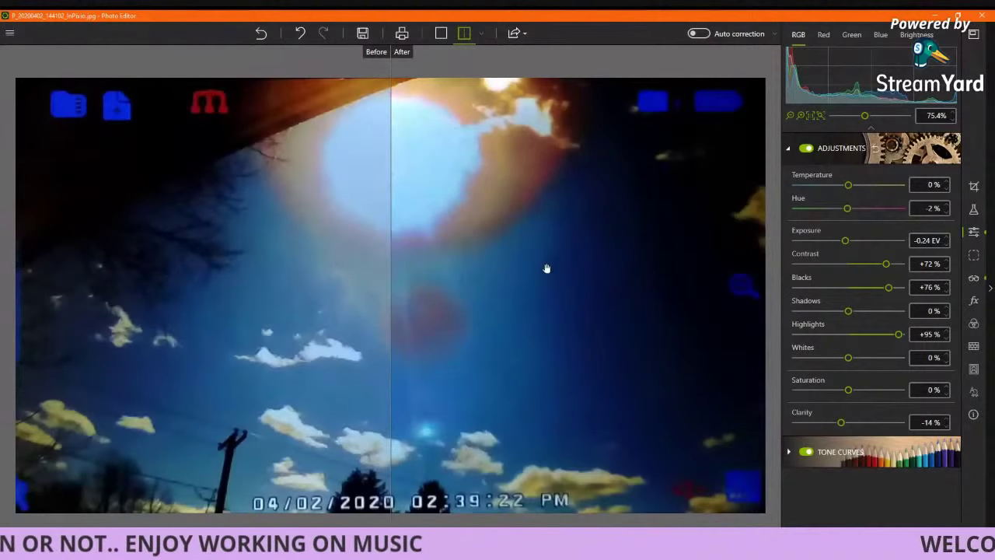
scroll(546, 268, "down", 1)
scroll(546, 268, "up", 3)
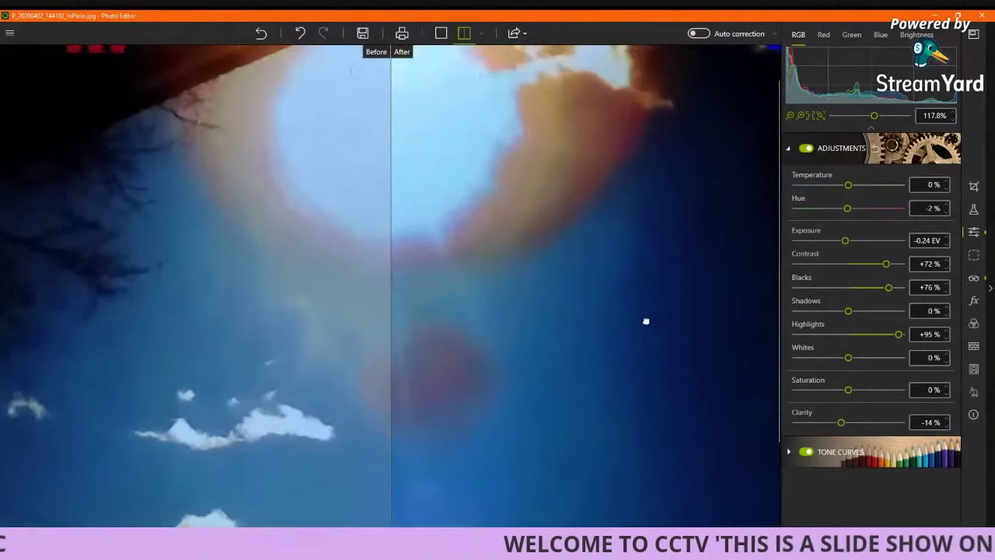
left_click_drag(645, 320, 621, 316)
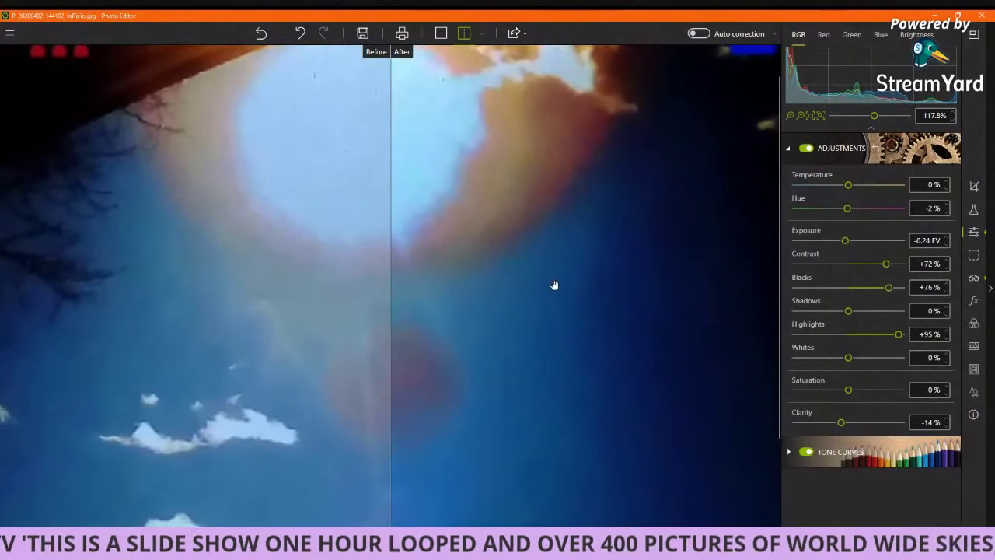
scroll(555, 284, "down", 3)
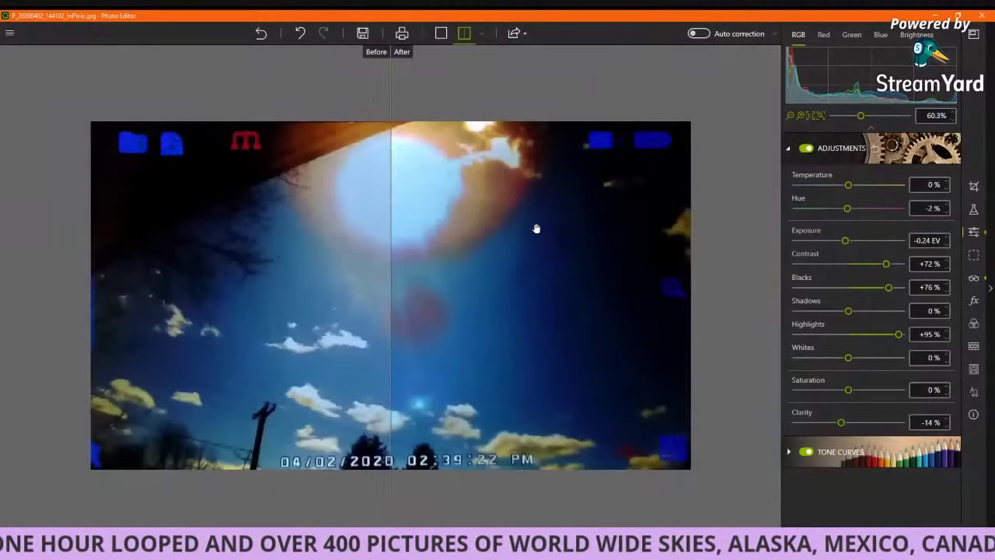
Step: Set the sun picture's saturation to +6 % and clarity to +11 %, and return to the single-picture view
left_click_drag(840, 422, 838, 394)
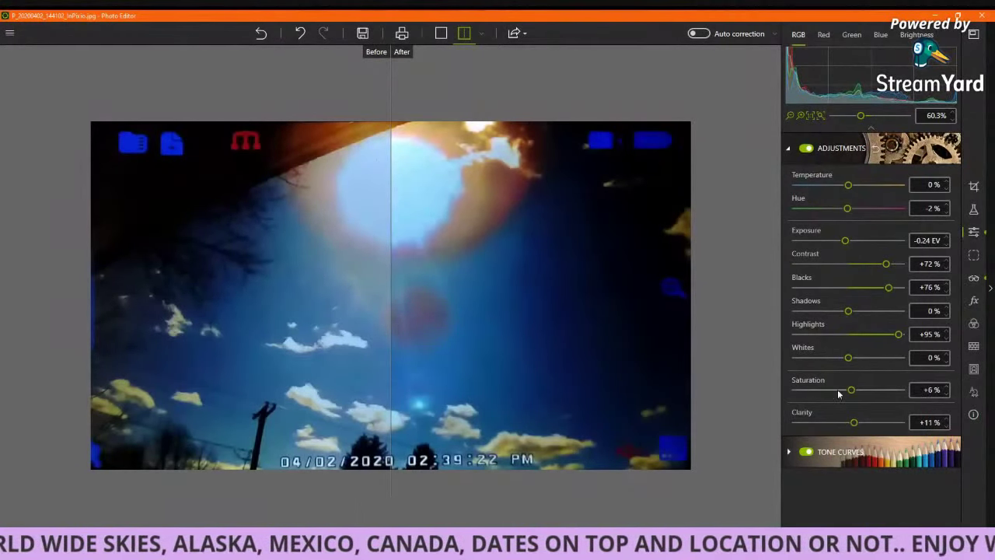
left_click(444, 35)
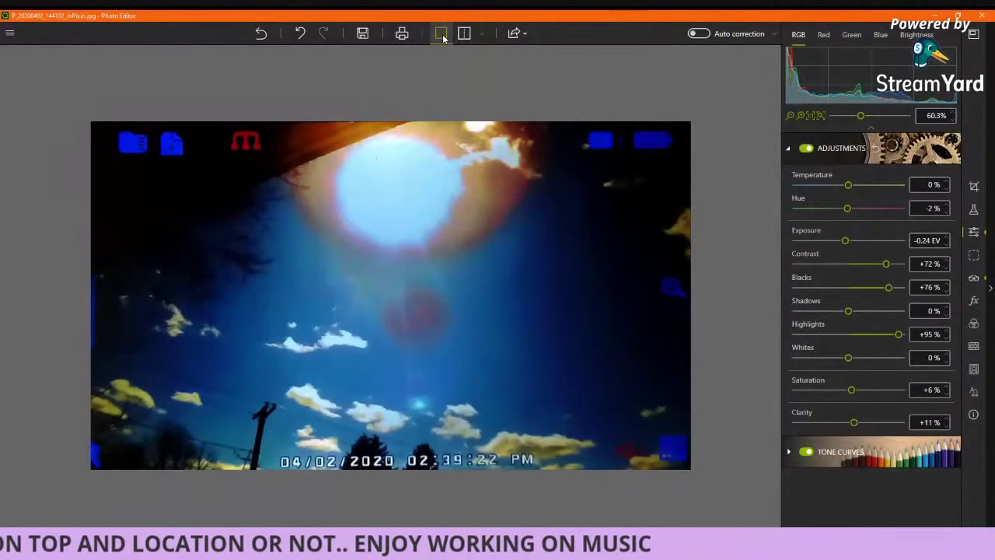
scroll(483, 182, "up", 1)
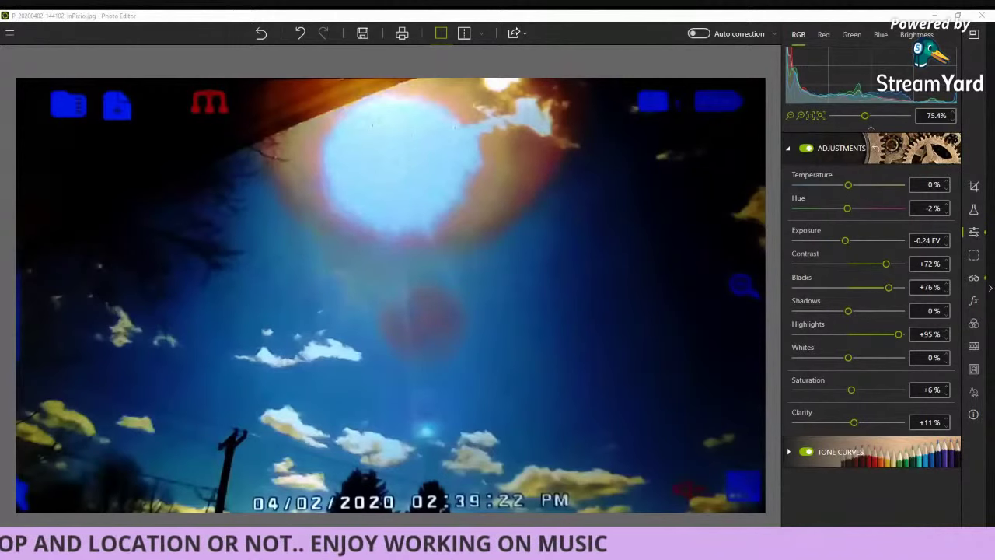
key("alt+Tab")
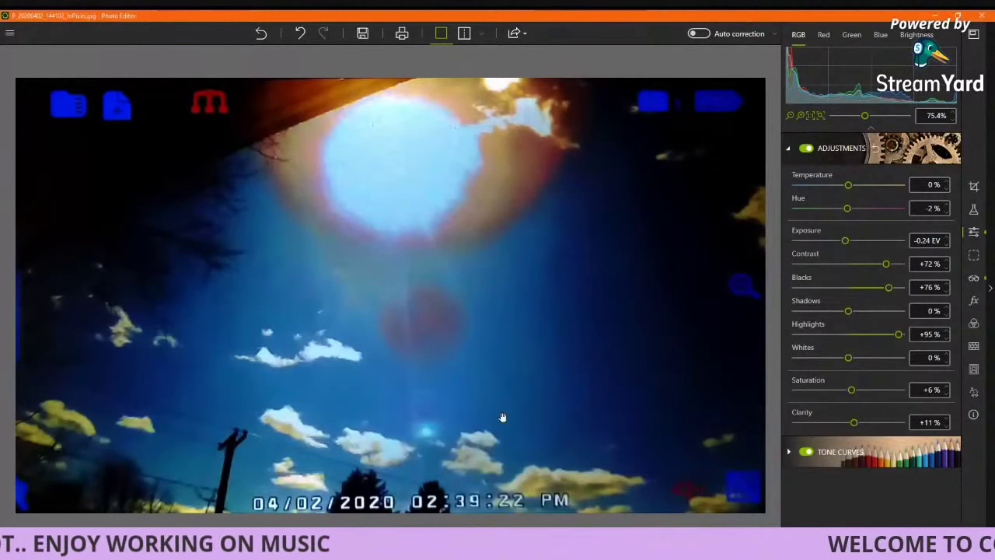
Step: Open the first cloudy sky picture with the faint reddish disc from the folder and apply the sunships preset
mouse_move(145, 514)
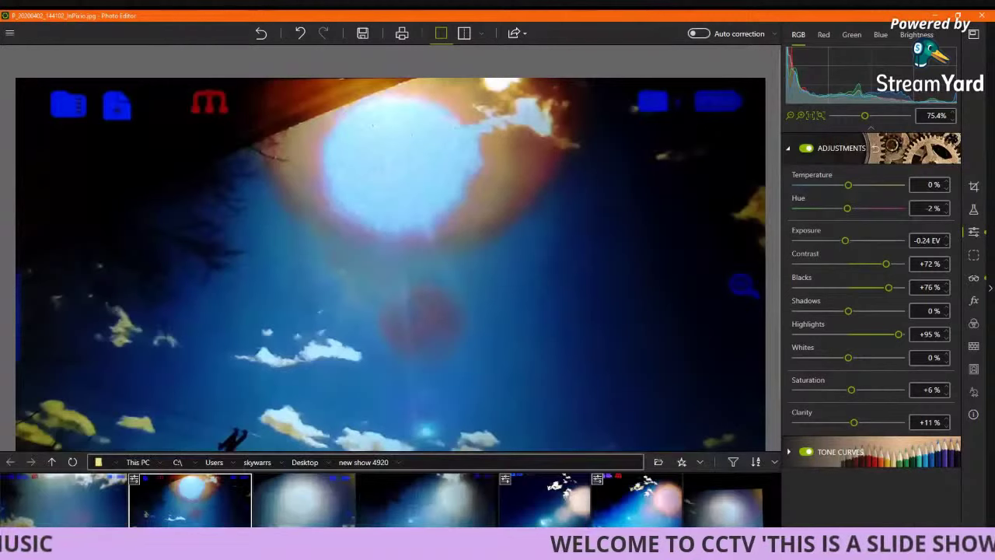
left_click(102, 519)
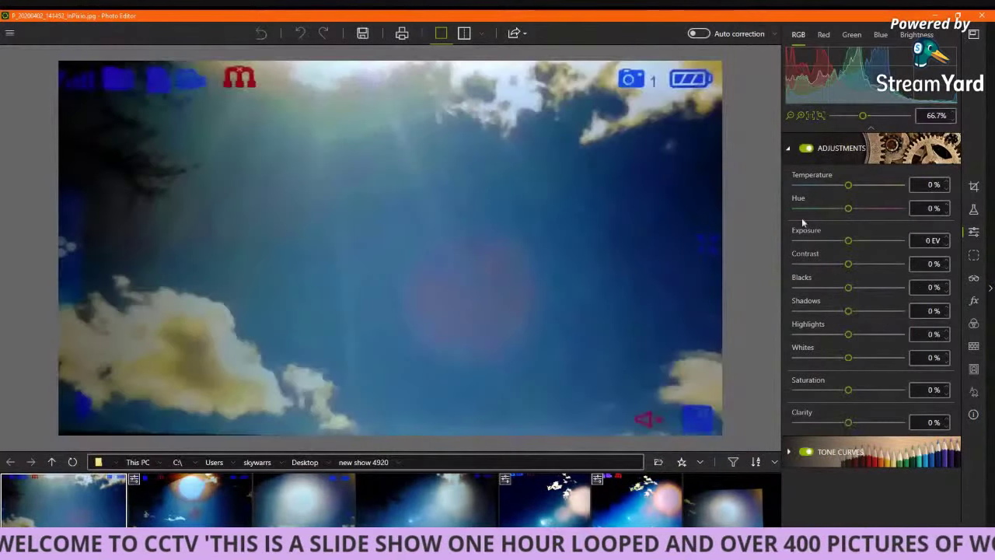
left_click(973, 210)
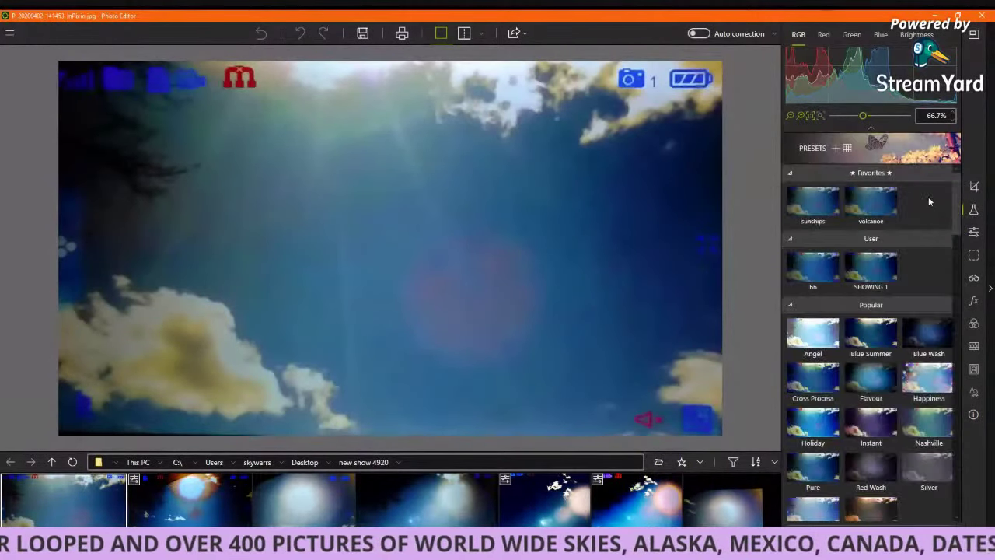
left_click(822, 213)
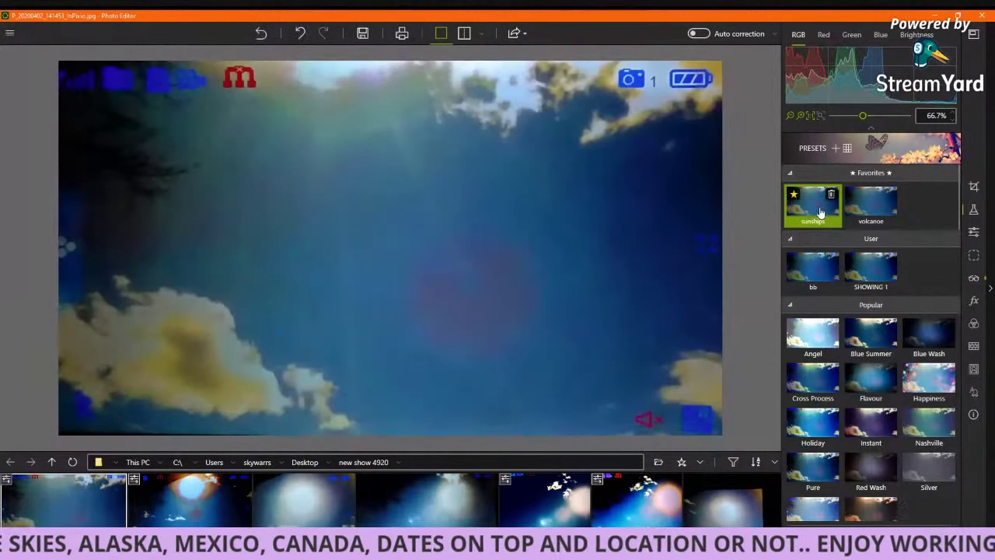
Step: Apply the volcanoe, SHOWING 1 and Angel presets one after another to the cloudy sky picture with the reddish disc
left_click(874, 203)
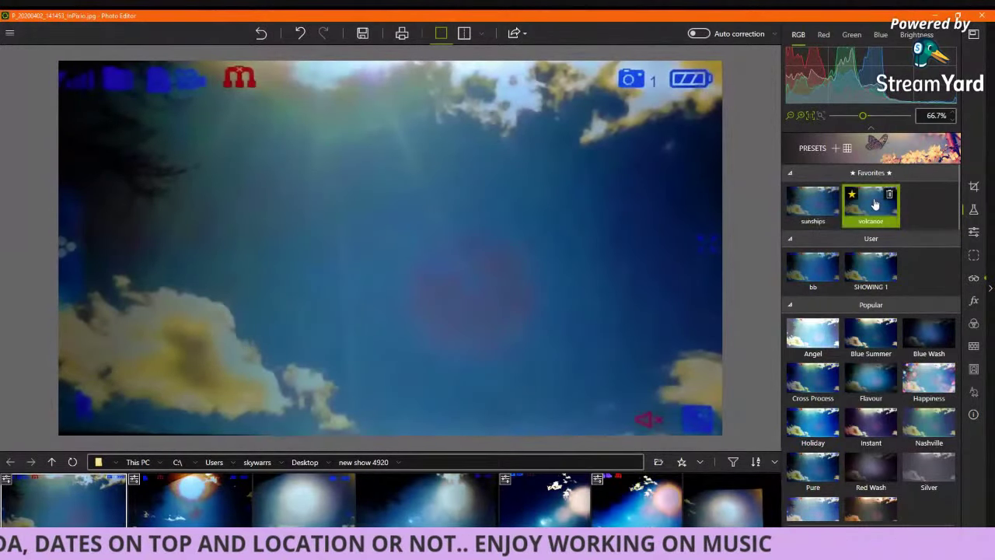
left_click(870, 274)
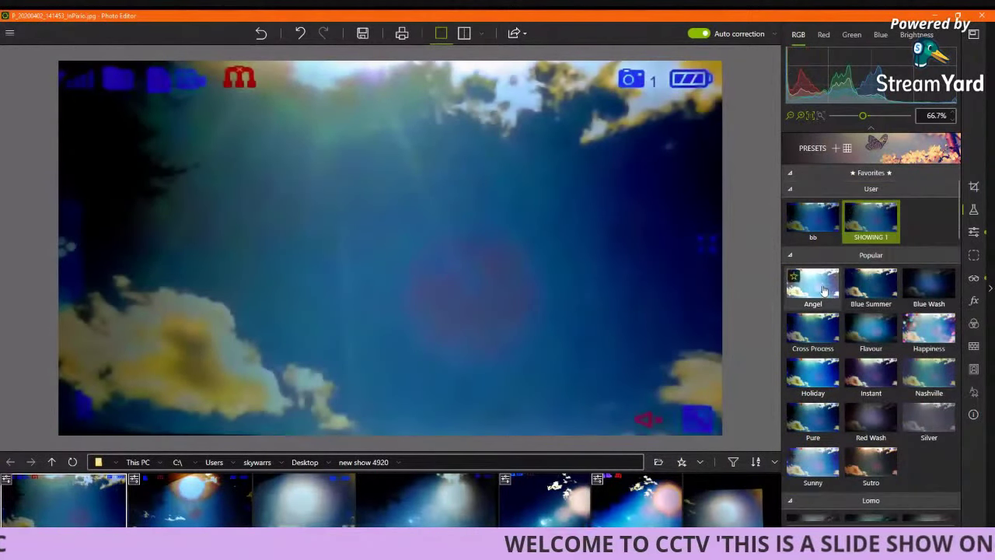
left_click(822, 287)
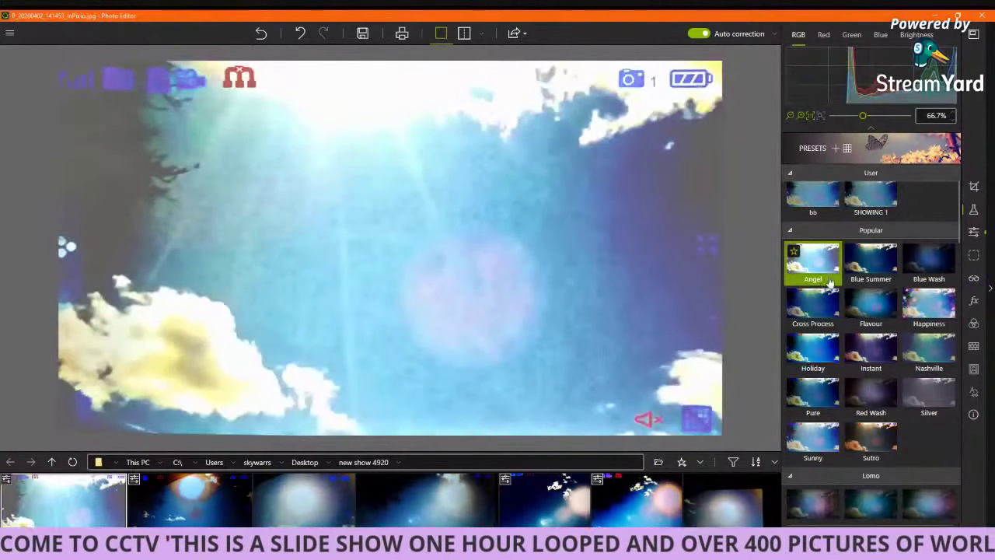
Step: Lower the cloudy sky picture's exposure to -1.53 EV
left_click(973, 232)
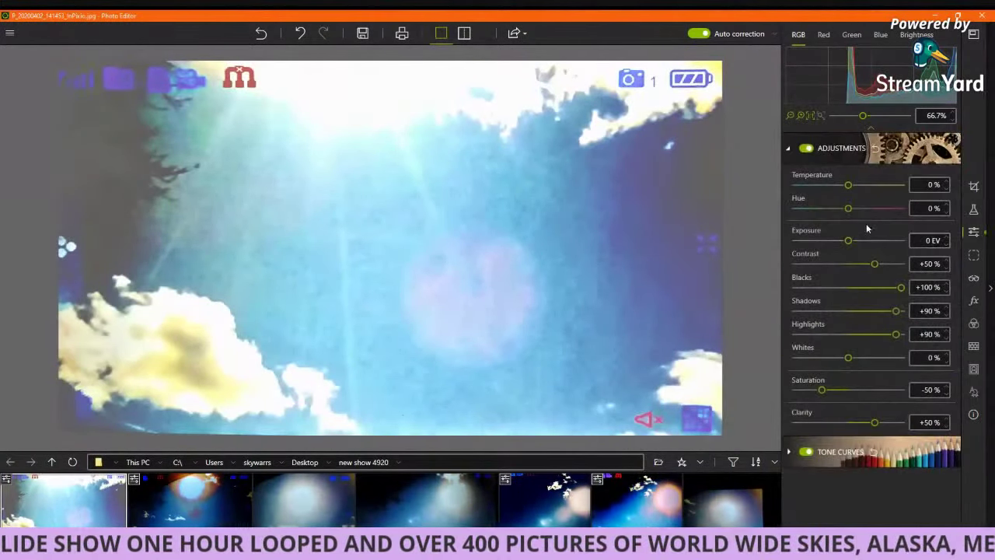
left_click(848, 242)
left_click_drag(849, 242, 828, 255)
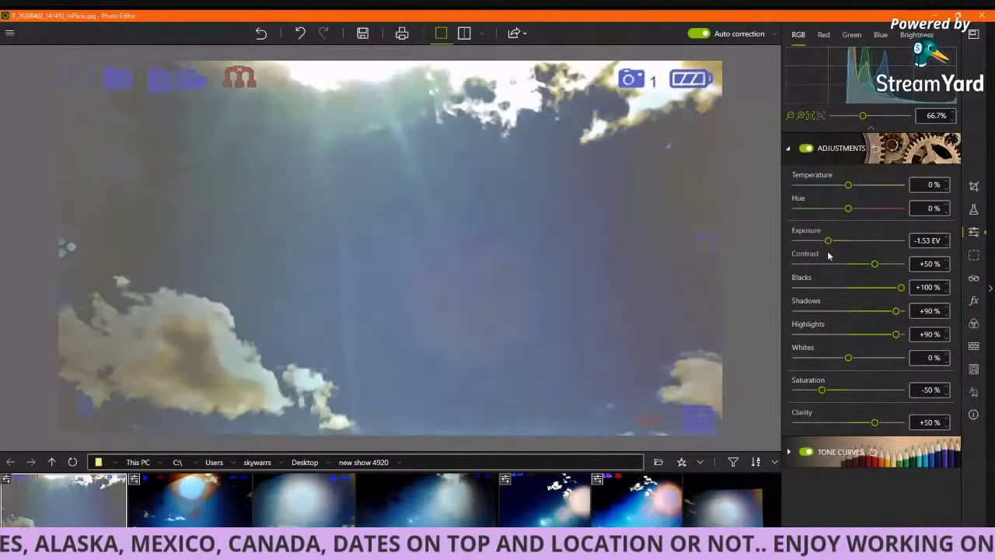
Step: Open the neighbouring blue picture with the bright diagonal cloud, try the Nashville preset on it and replace it with Pure
scroll(308, 503, "down", 3)
scroll(309, 502, "down", 4)
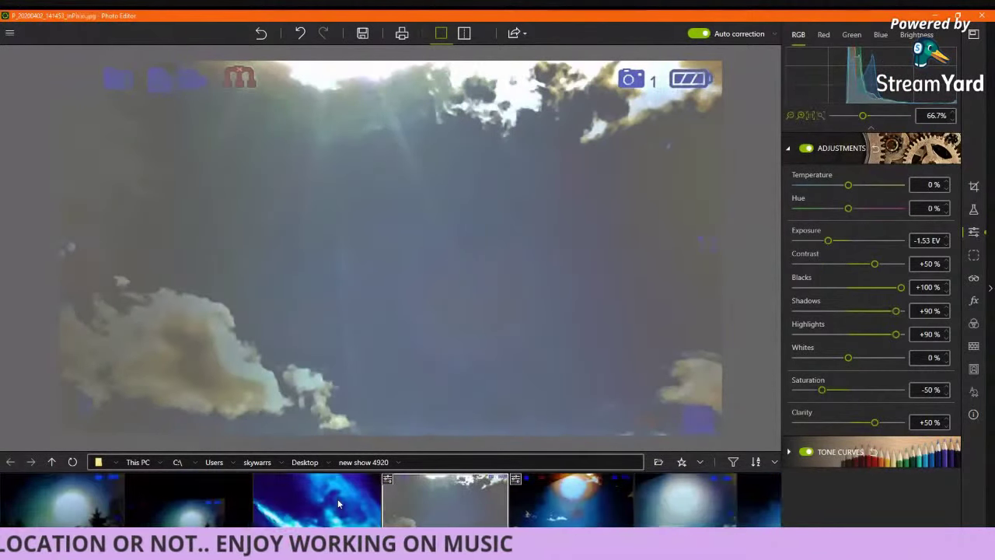
left_click(315, 502)
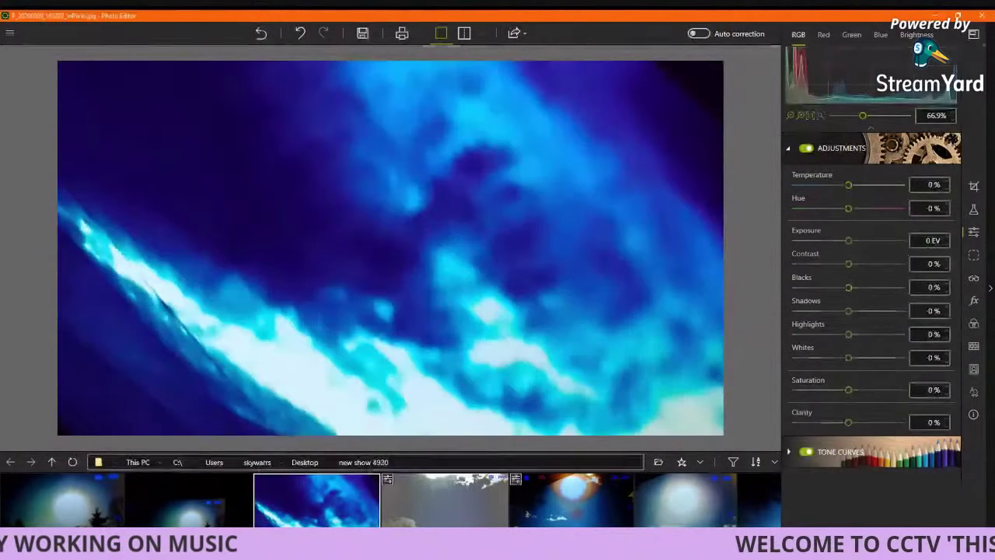
scroll(676, 222, "down", 2)
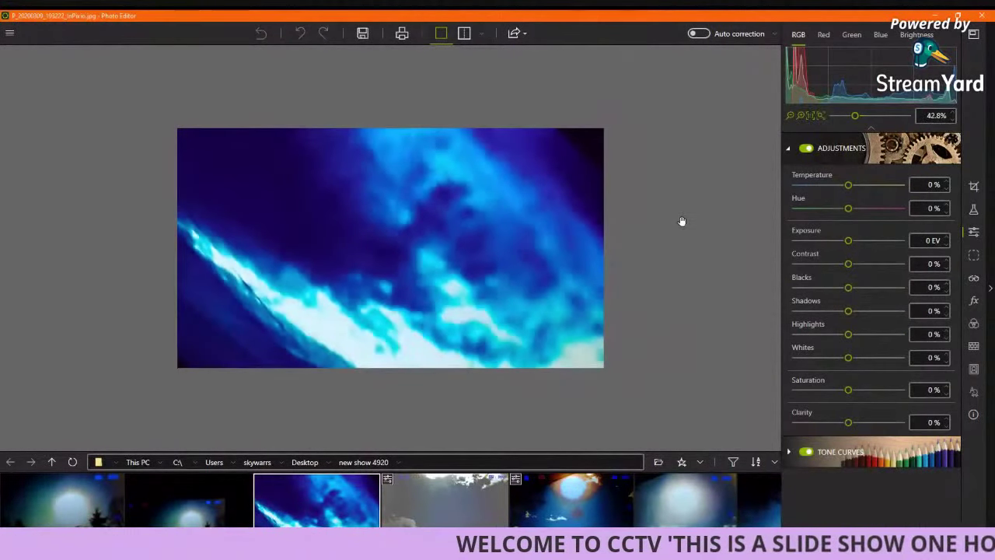
left_click(972, 209)
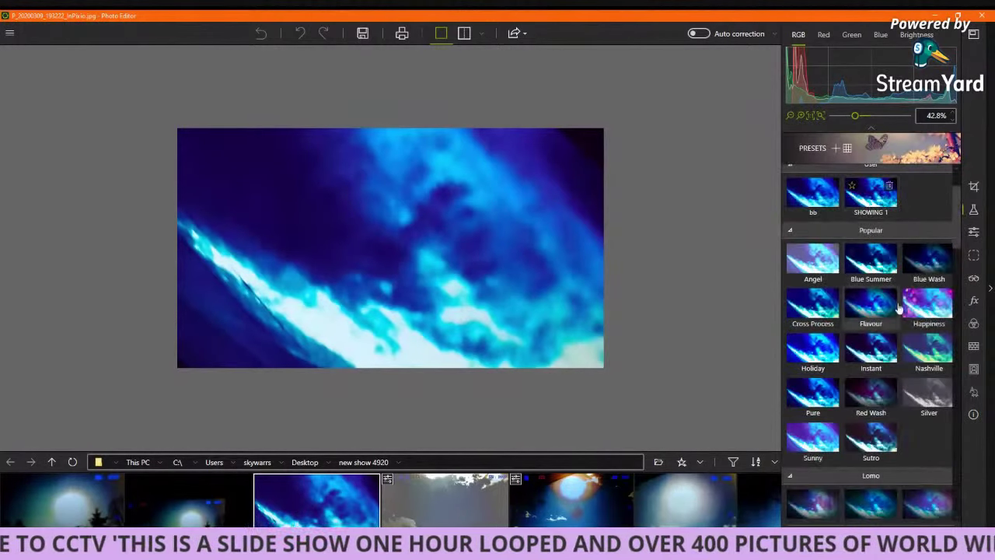
left_click(938, 350)
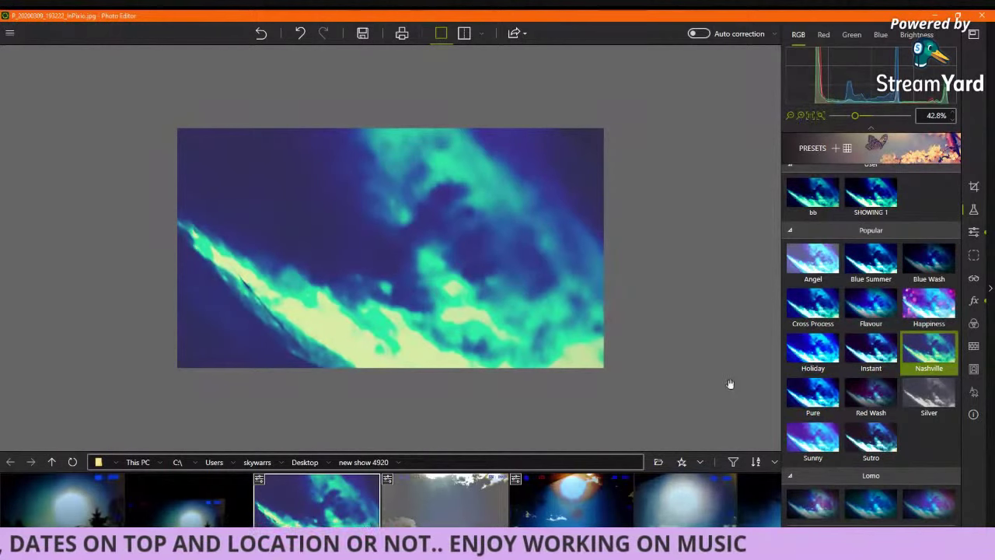
left_click(829, 394)
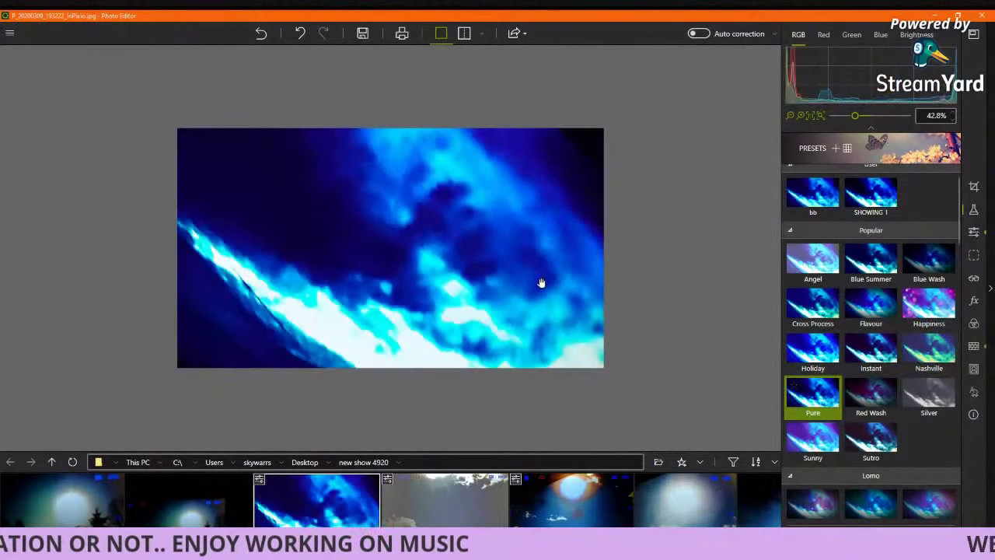
scroll(539, 282, "up", 2)
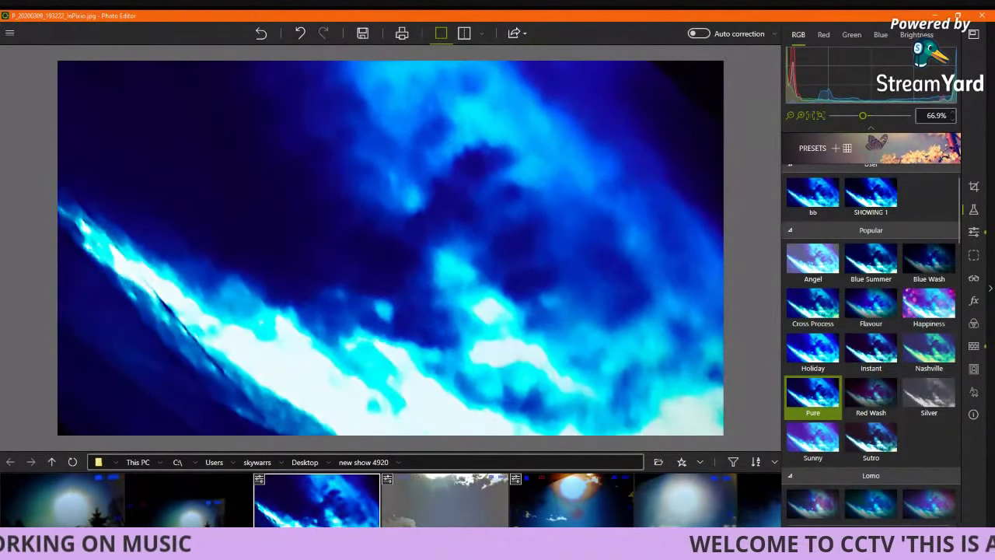
Step: Open the earlier picture with the large orange disc above the tree silhouette and examine the disc up close
scroll(223, 526, "up", 2)
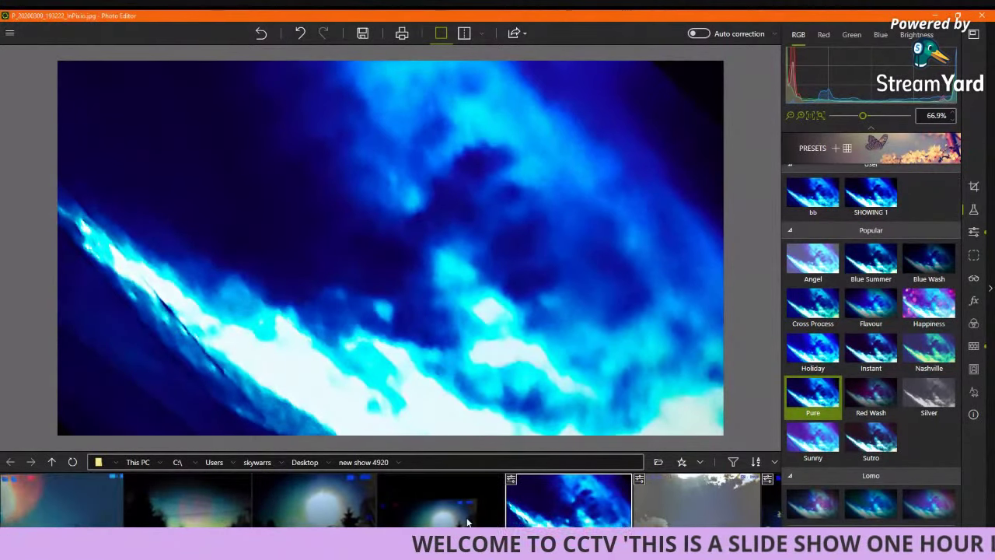
scroll(237, 500, "up", 3)
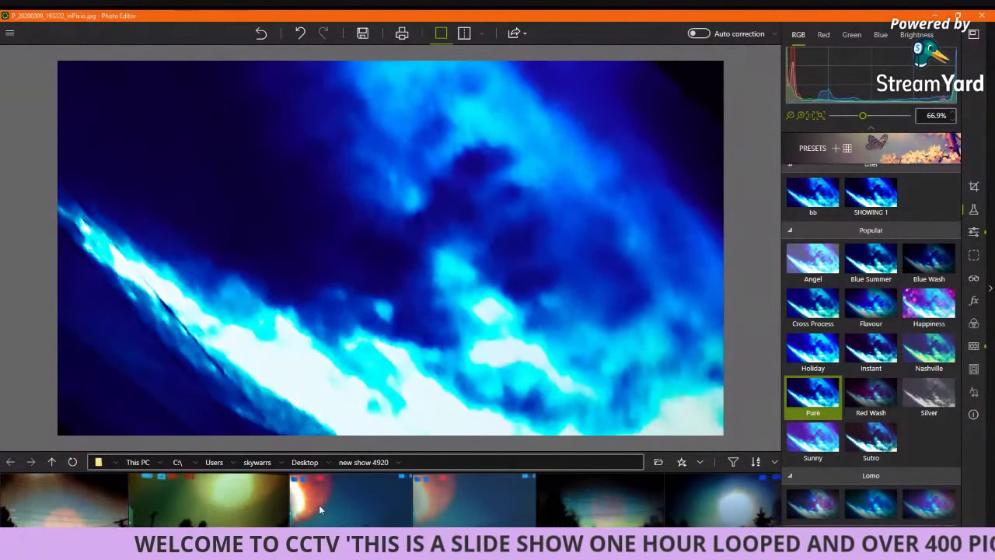
left_click(324, 503)
scroll(324, 504, "up", 2)
scroll(324, 503, "up", 4)
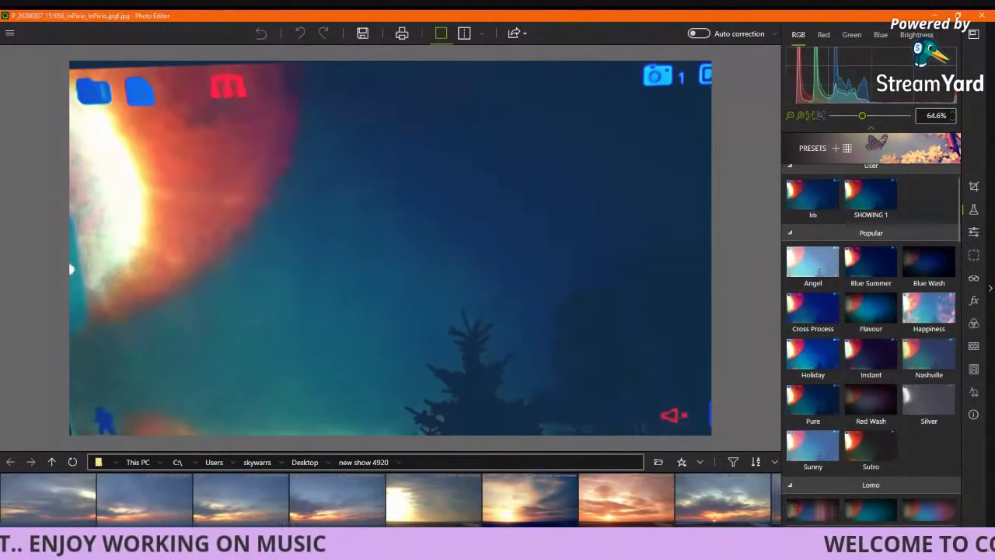
scroll(390, 248, "up", 1)
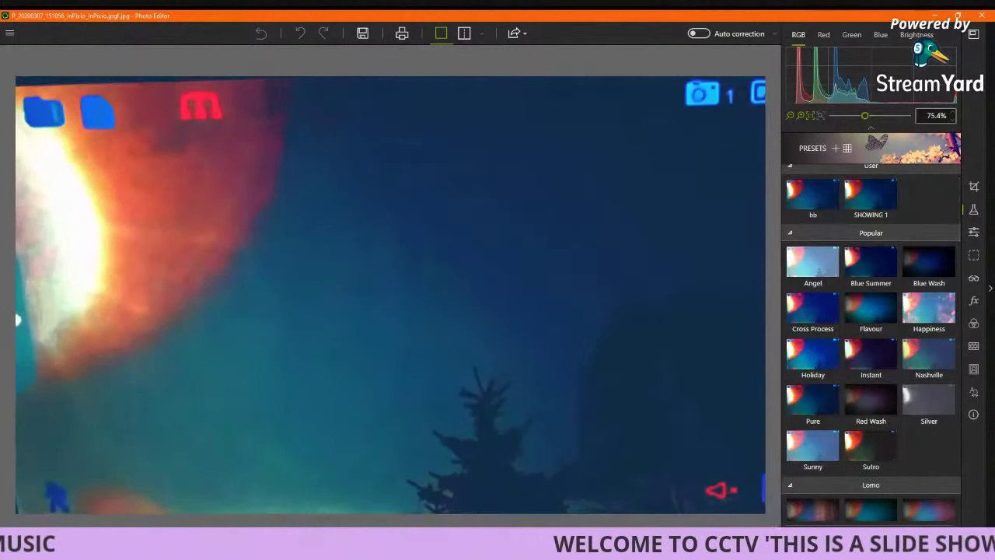
Step: Open the Tuntutuliak sunset picture, browse on through the folder's sky pictures and open the purple sky with the reddish disc
scroll(390, 248, "down", 1)
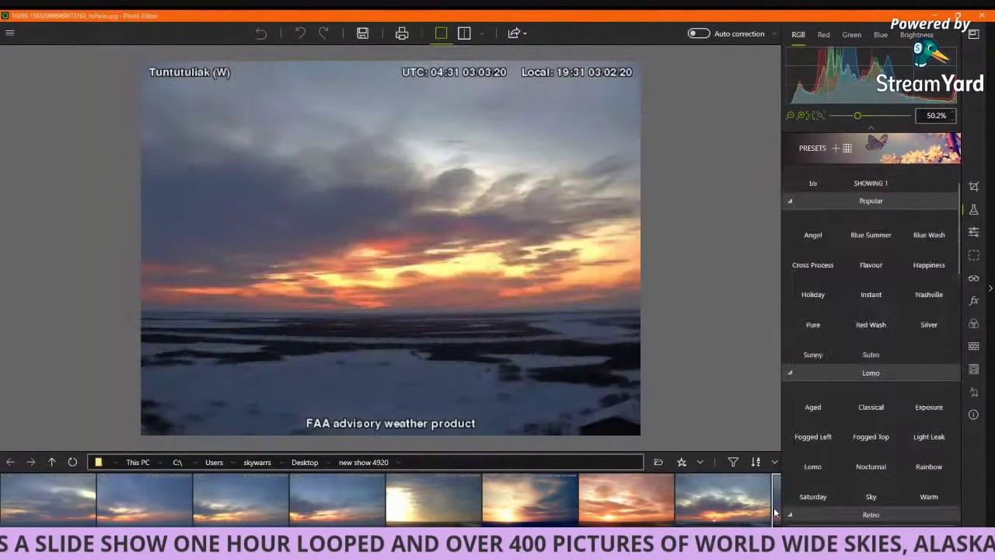
scroll(772, 512, "down", 5)
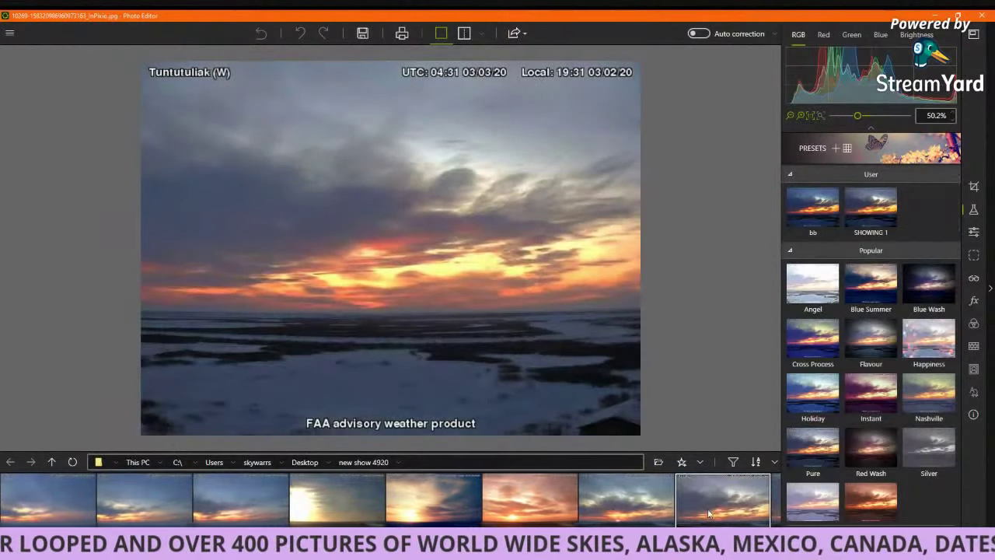
scroll(704, 509, "down", 5)
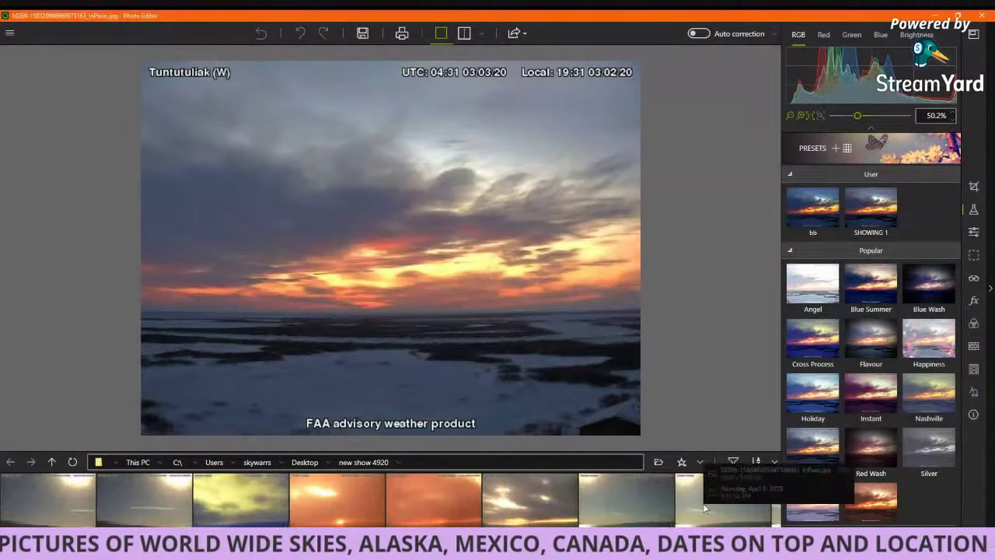
scroll(704, 506, "down", 5)
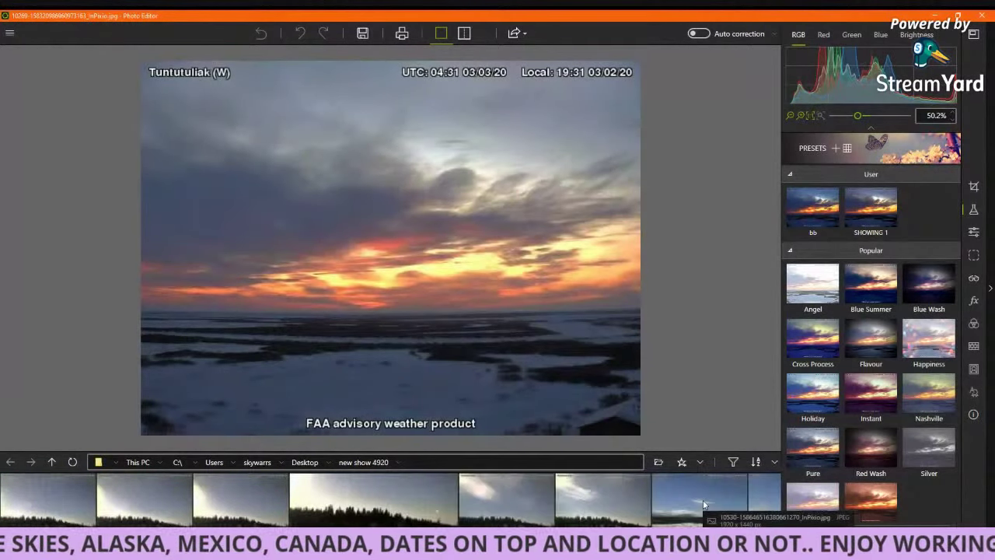
scroll(705, 505, "down", 3)
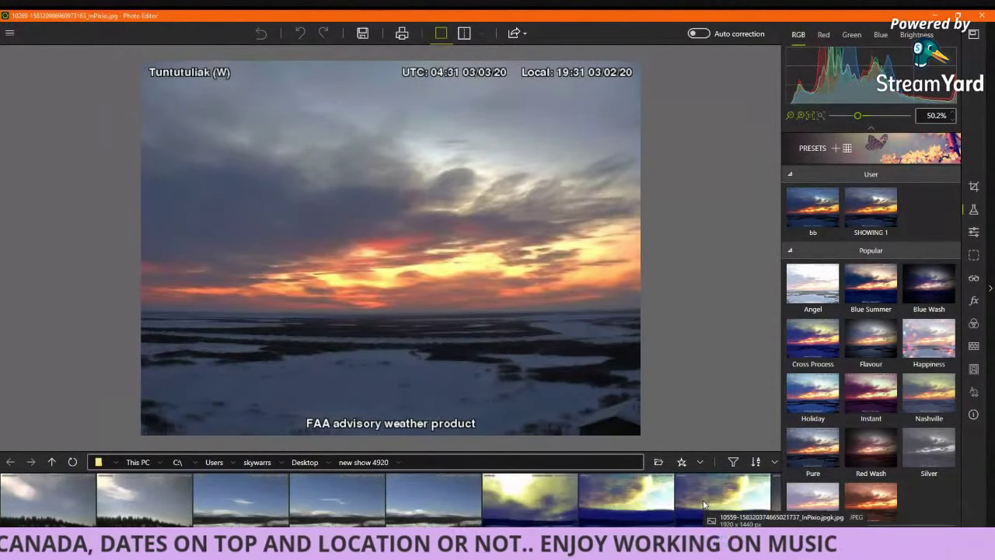
scroll(704, 505, "down", 2)
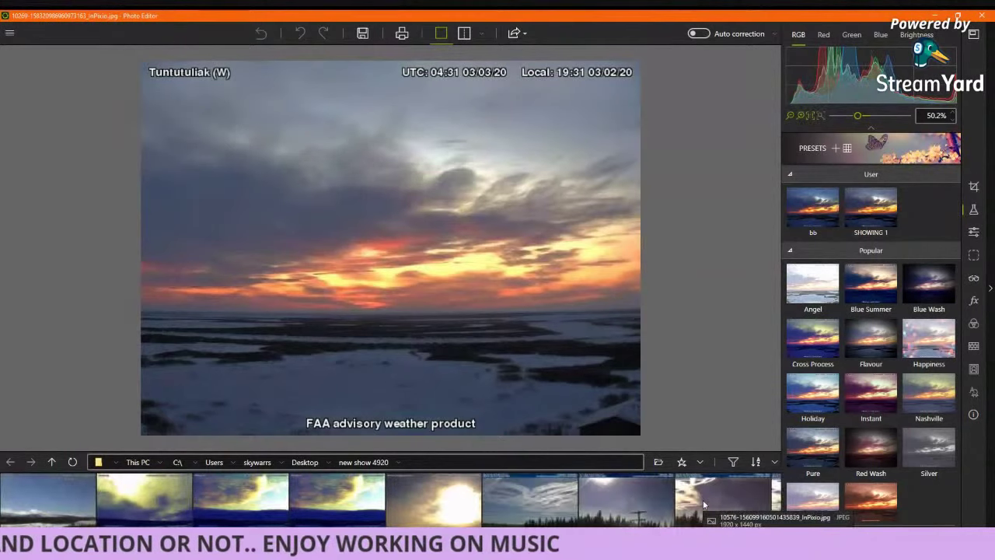
scroll(704, 505, "down", 4)
scroll(703, 499, "down", 5)
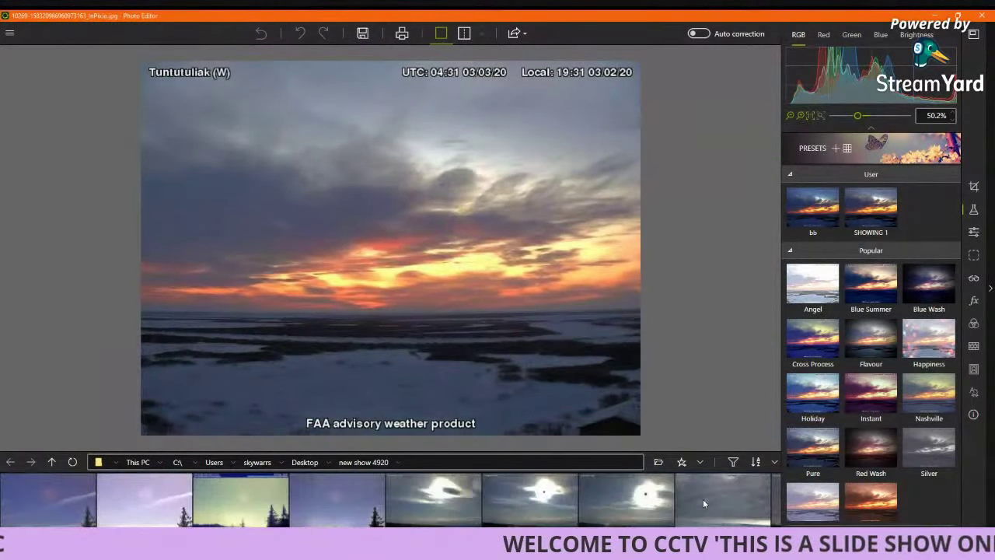
scroll(703, 498, "down", 5)
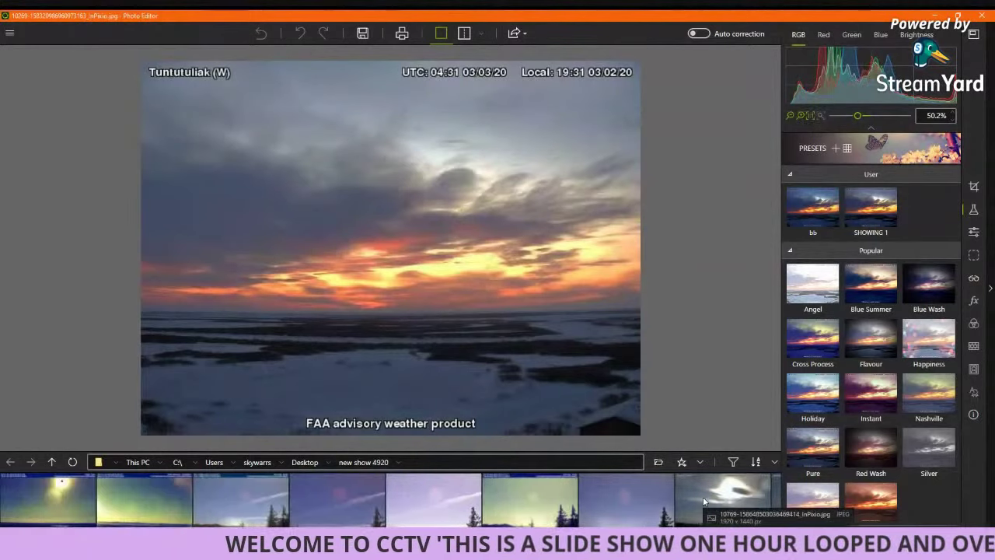
scroll(702, 496, "up", 5)
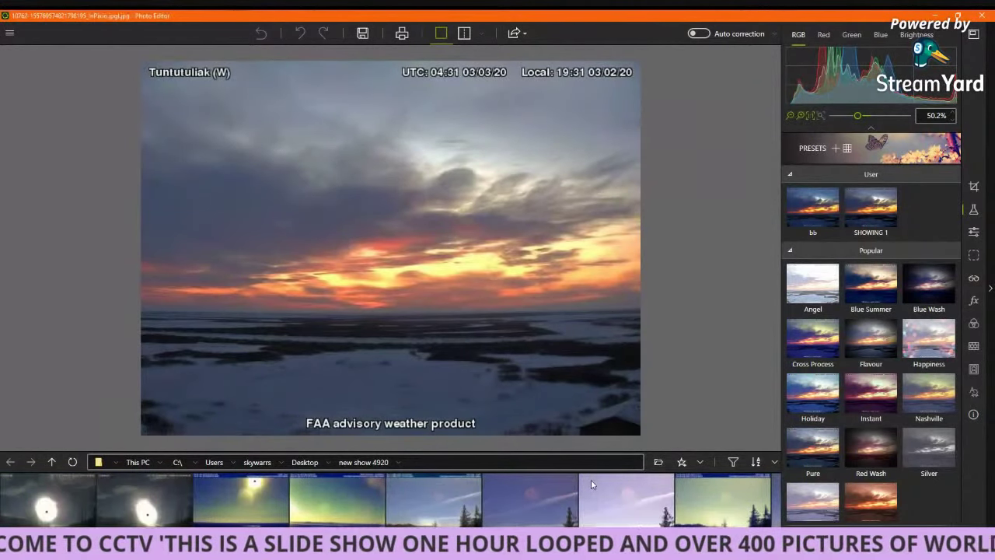
Step: Browse further through the folder and open the collage of the yellow-lit sunset sky above the planet drawing
scroll(591, 481, "down", 5)
scroll(590, 482, "down", 5)
scroll(590, 484, "down", 5)
scroll(590, 486, "down", 5)
scroll(591, 486, "down", 5)
scroll(591, 486, "down", 5)
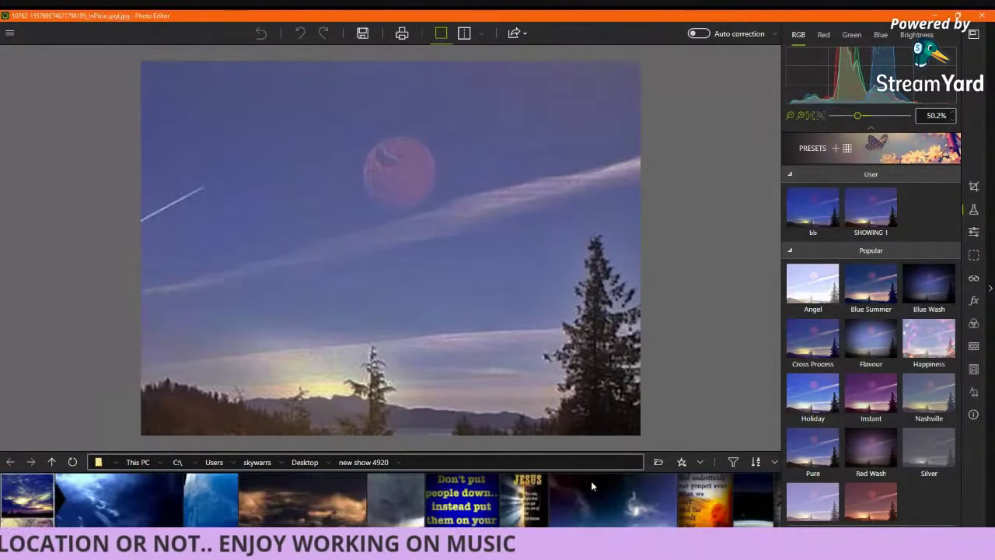
scroll(591, 486, "down", 1)
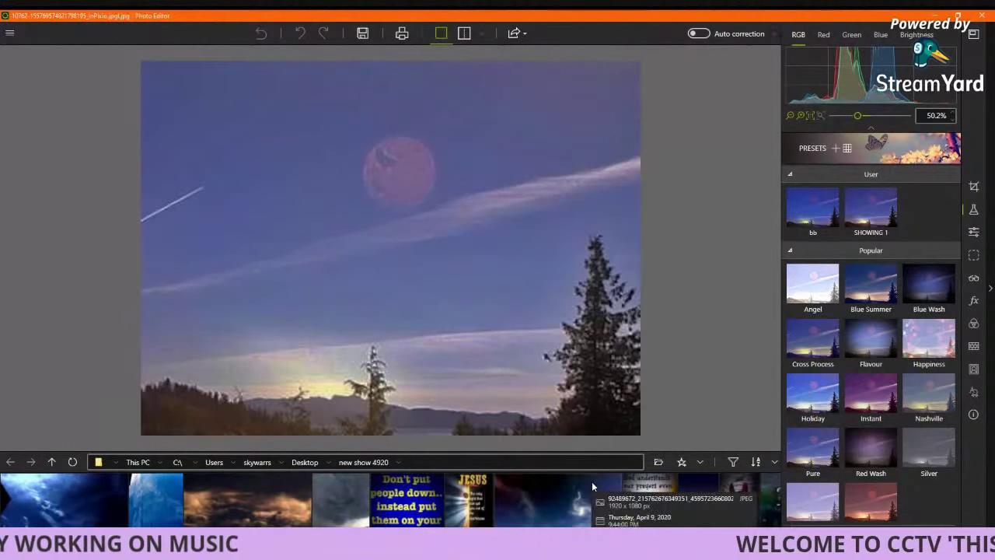
scroll(591, 481, "up", 4)
left_click(449, 520)
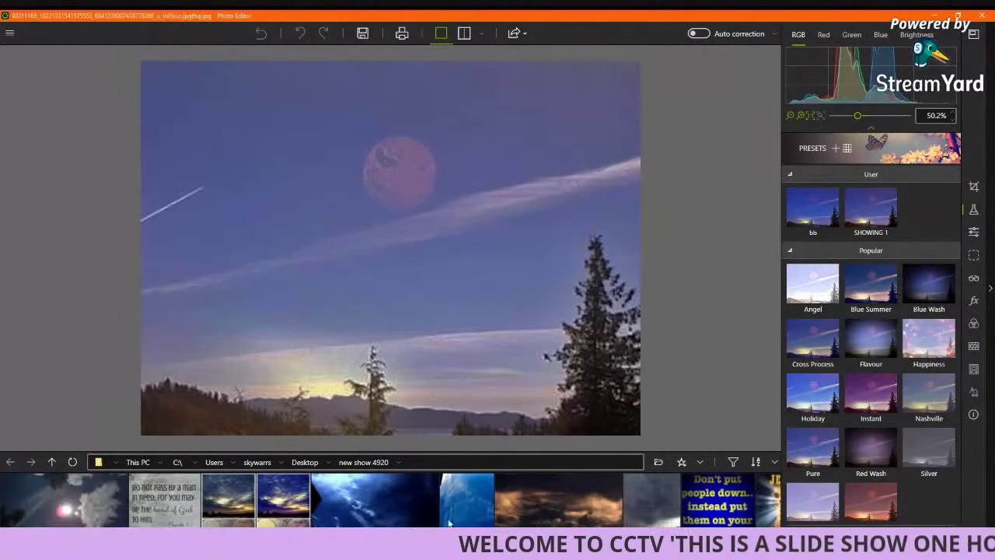
Step: Open the dark storm cloud picture with the face-like shape, examine the shape, and apply the Angel and bb presets
scroll(509, 514, "down", 4)
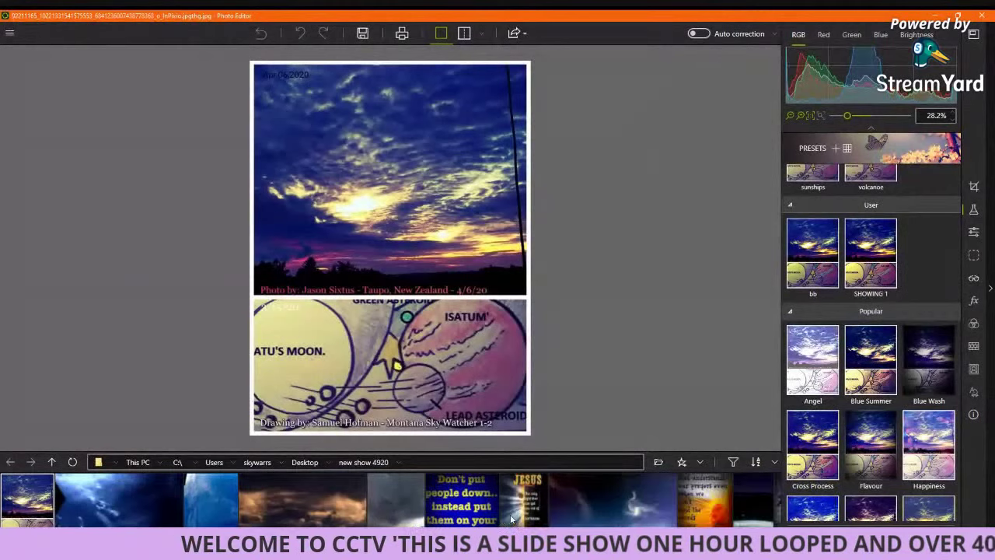
left_click(198, 511)
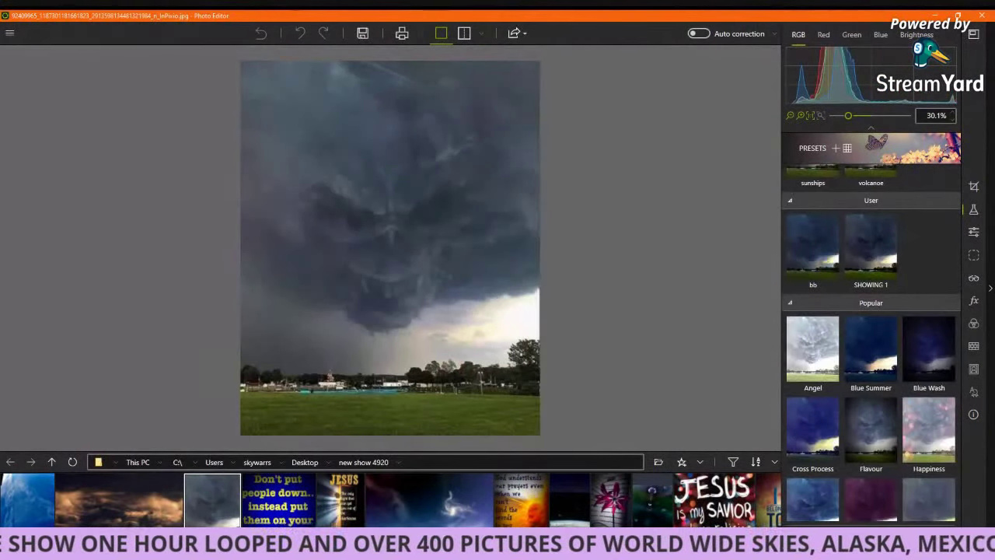
scroll(655, 349, "up", 1)
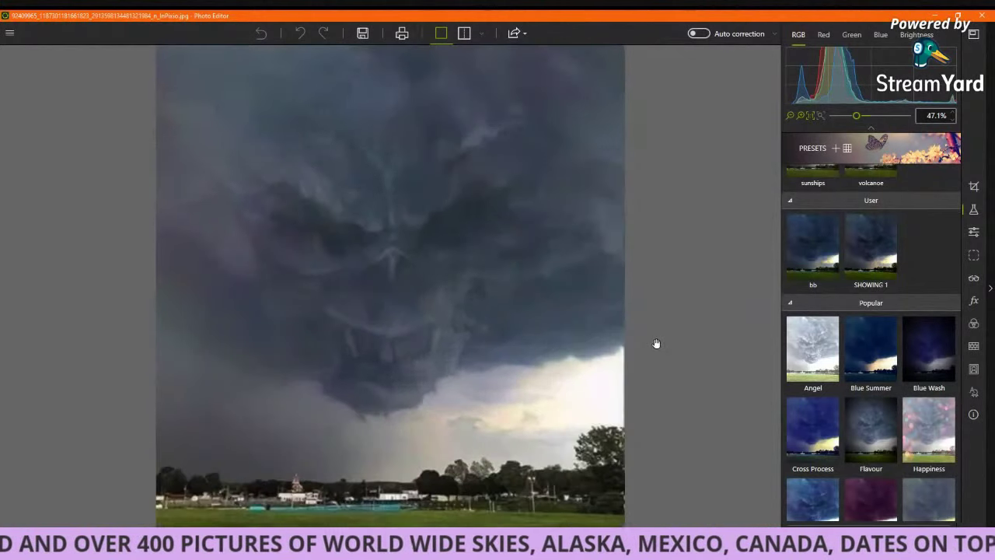
scroll(655, 344, "up", 2)
scroll(655, 345, "down", 2)
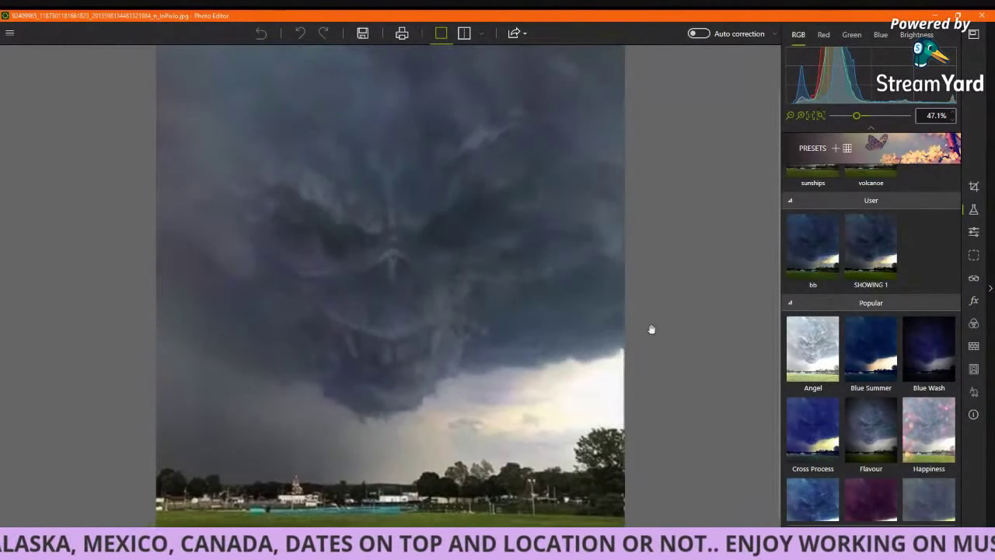
scroll(717, 290, "down", 1)
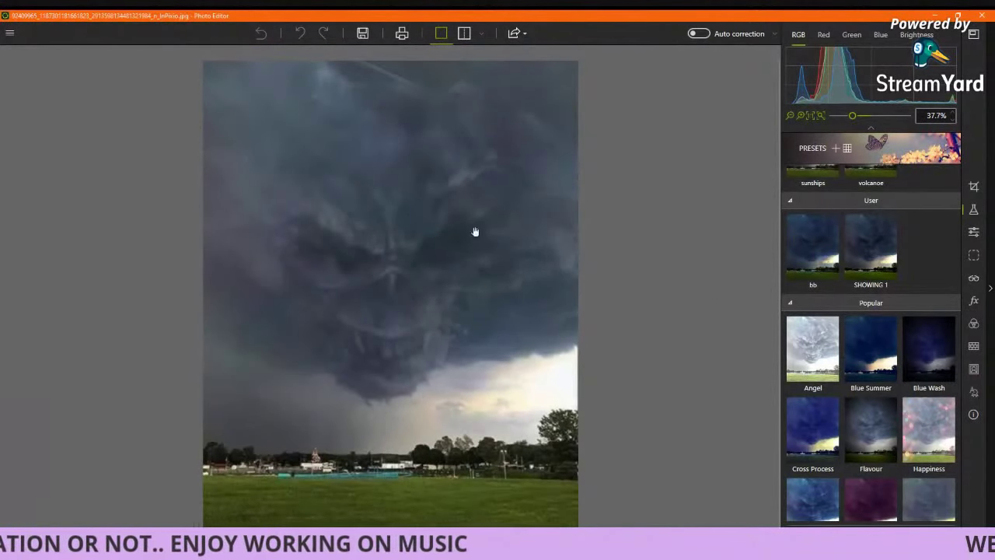
left_click(816, 350)
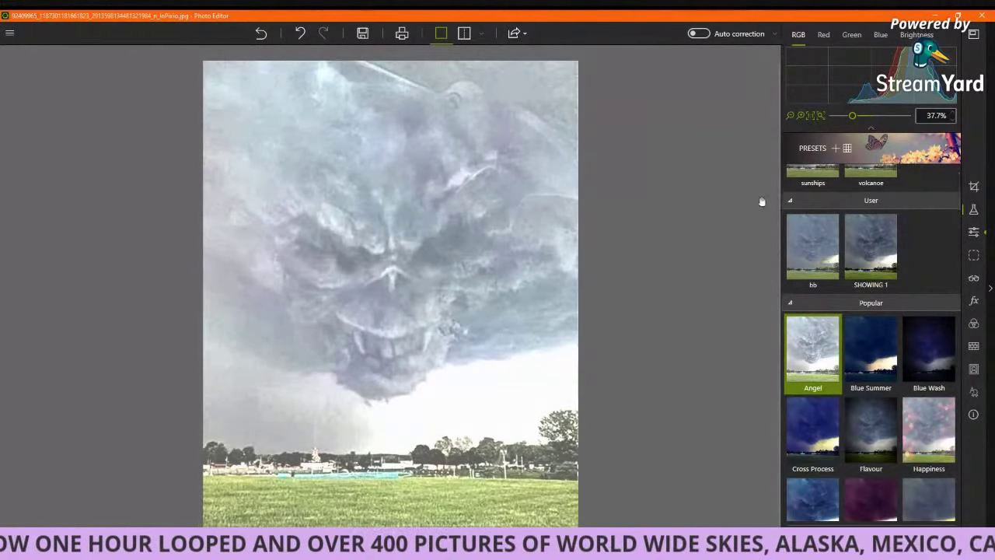
left_click(813, 255)
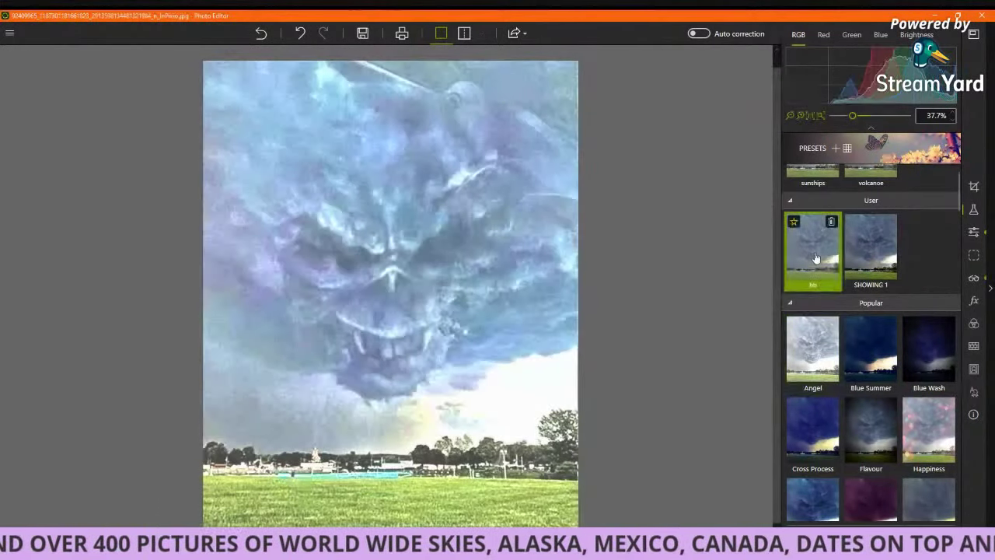
Step: Try the Flavour and Red Wash presets from the Popular group on the storm cloud picture
scroll(855, 370, "down", 2)
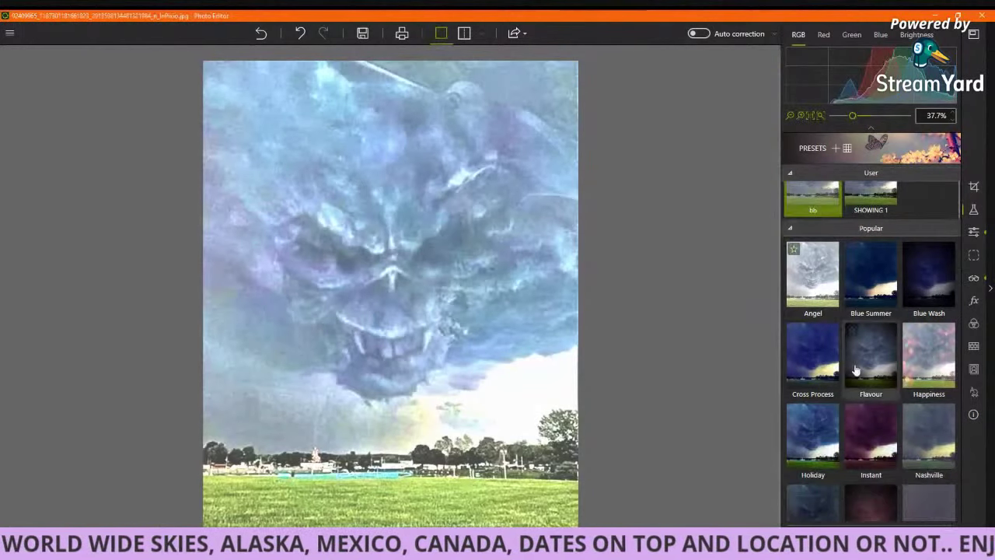
left_click(867, 359)
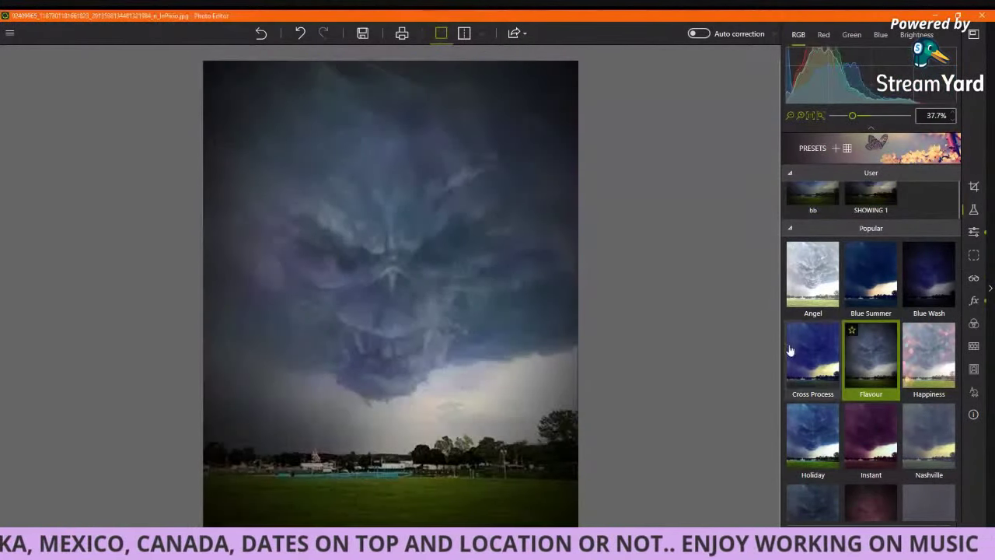
scroll(440, 330, "up", 3)
scroll(440, 330, "down", 3)
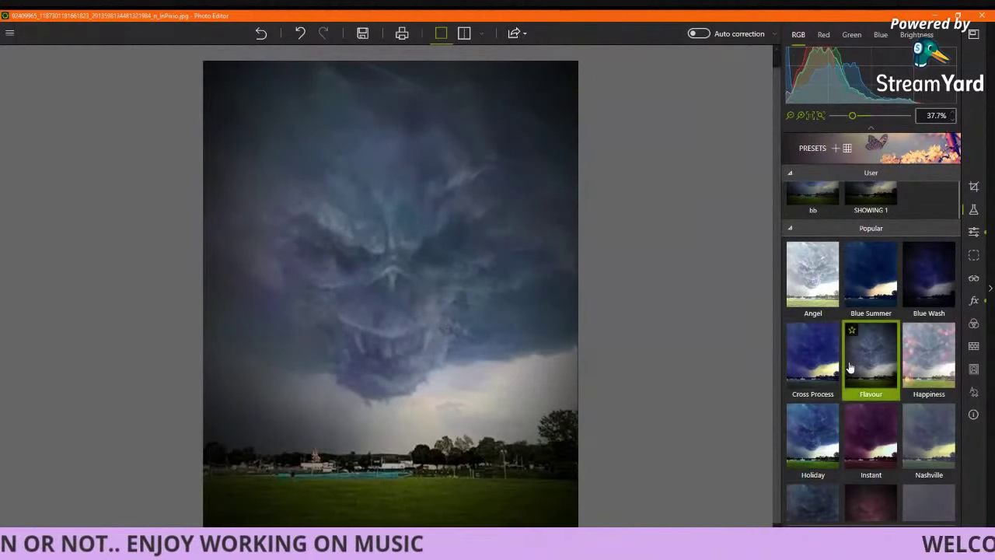
scroll(953, 419, "down", 1)
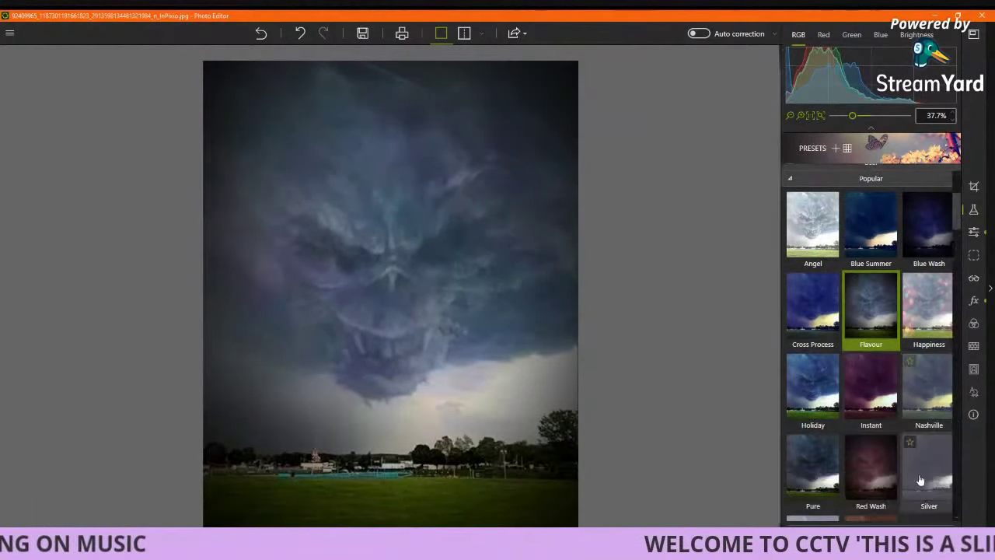
left_click(882, 481)
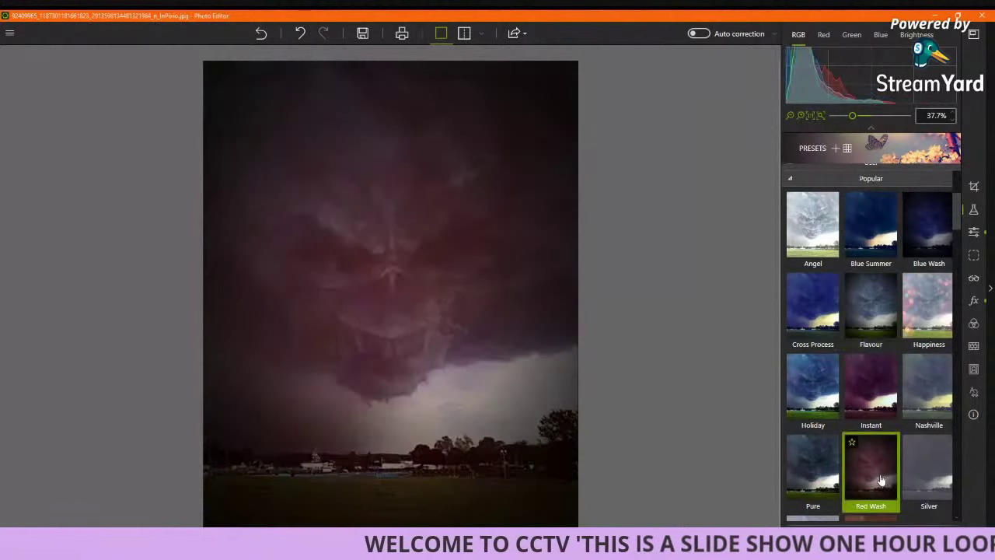
Step: Try the Exposure and Classical presets from the Lomo group on the storm cloud picture
scroll(880, 409, "down", 5)
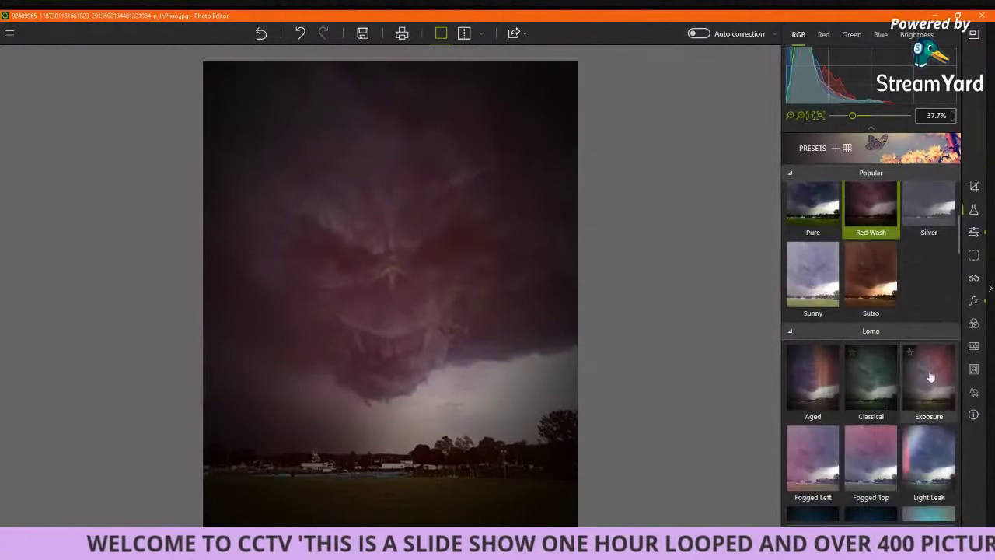
left_click(931, 377)
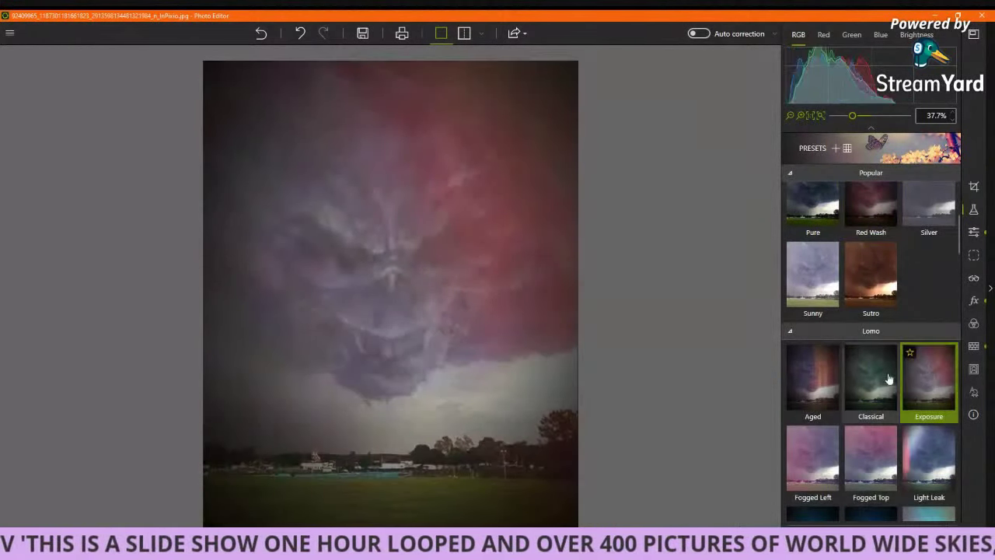
left_click(872, 384)
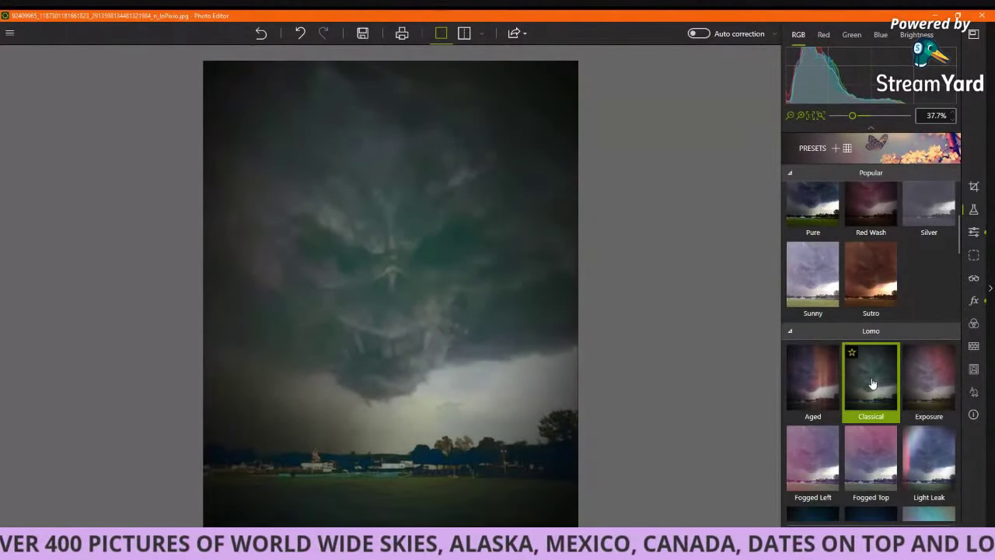
Step: Try the High Light preset from the Retro group on the storm cloud picture
scroll(872, 384, "down", 5)
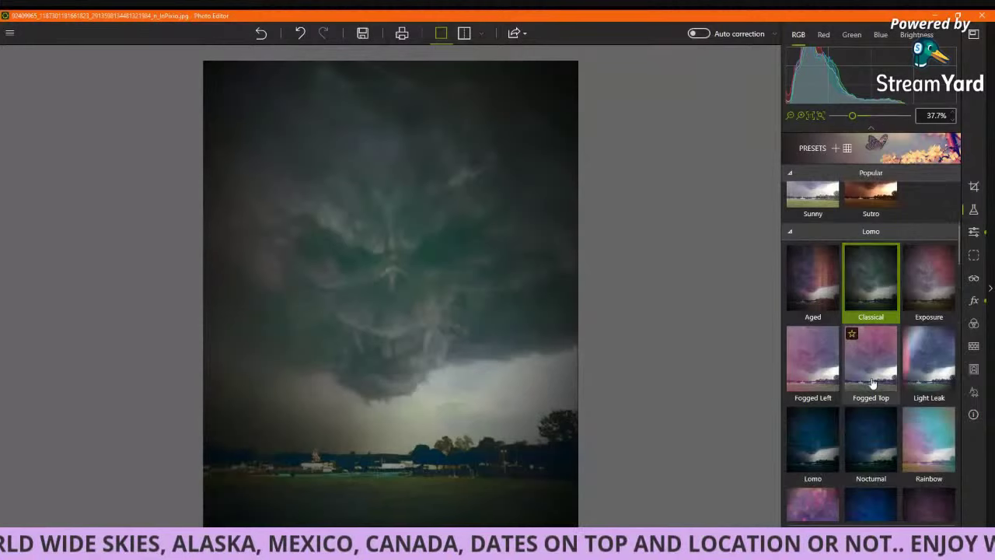
scroll(872, 383, "down", 2)
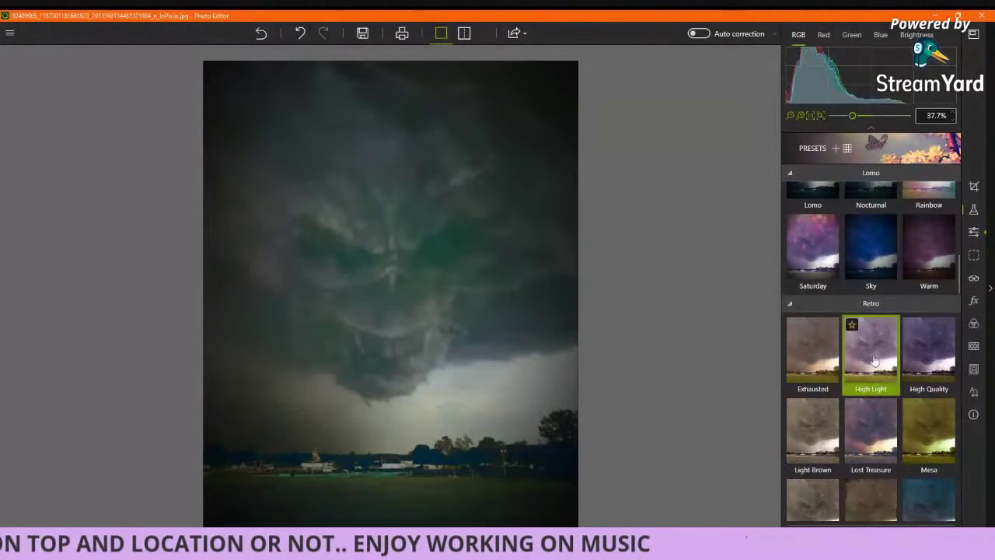
left_click(873, 359)
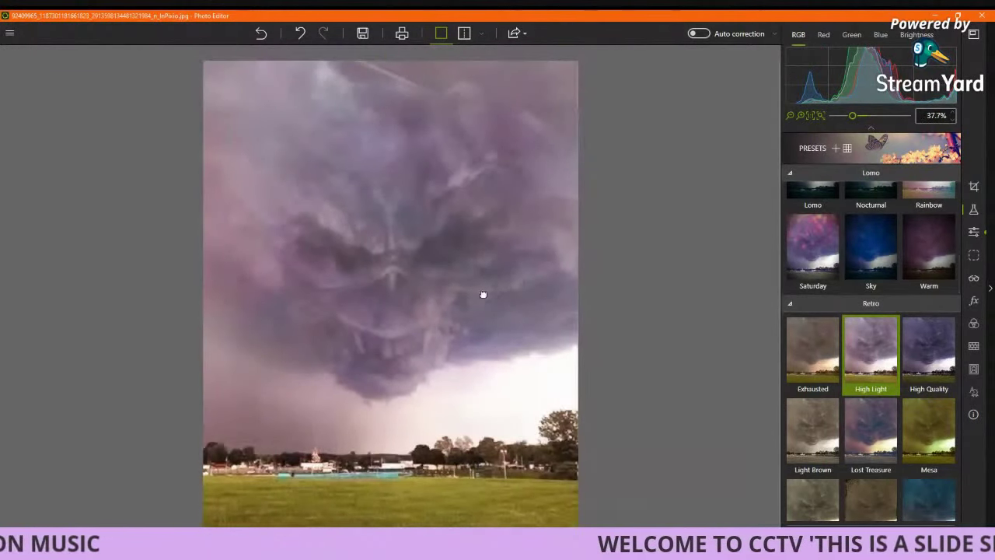
Step: Examine the cloud face up close, including the forehead, the diagonal streak and the round shape near the picture's upper edge
scroll(490, 312, "down", 3)
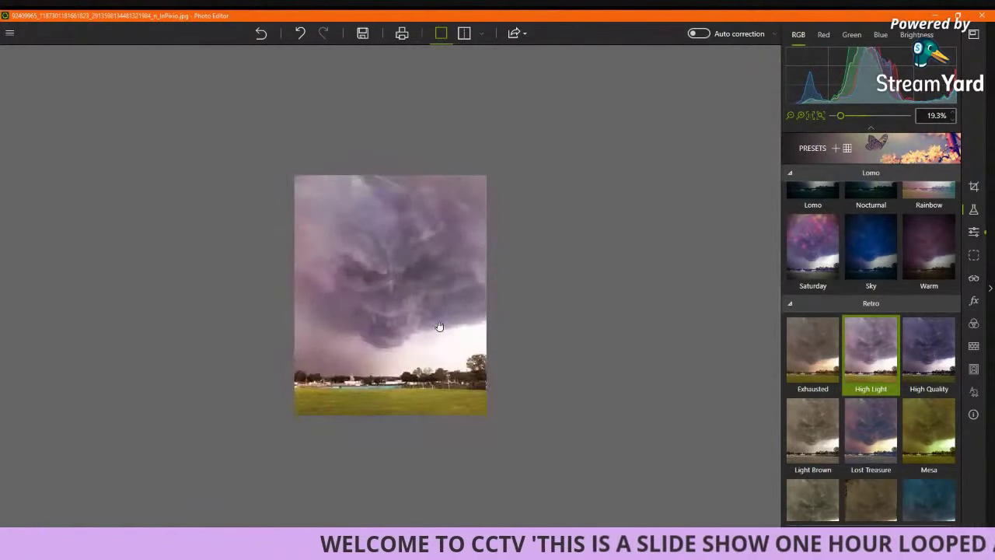
scroll(431, 233, "up", 6)
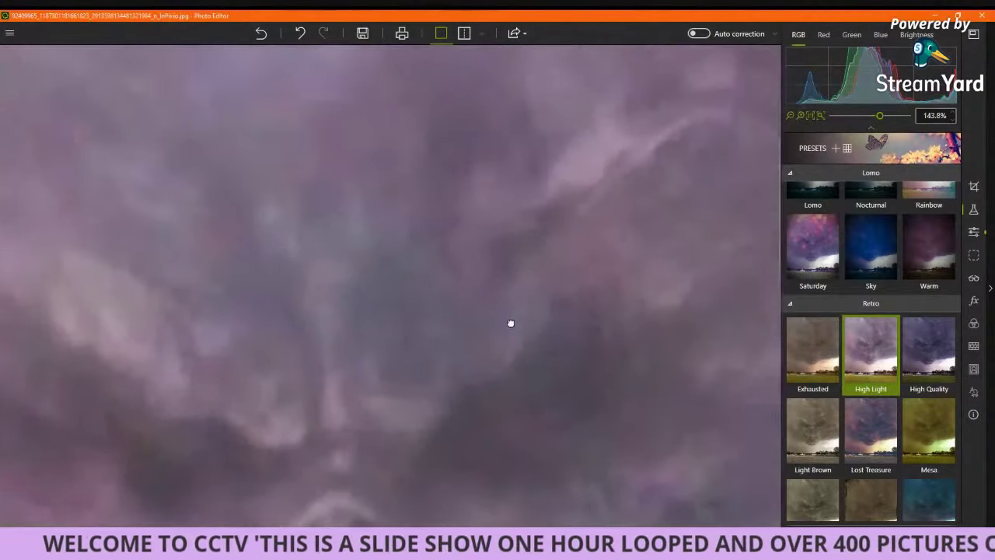
left_click_drag(510, 323, 336, 399)
left_click_drag(501, 240, 469, 345)
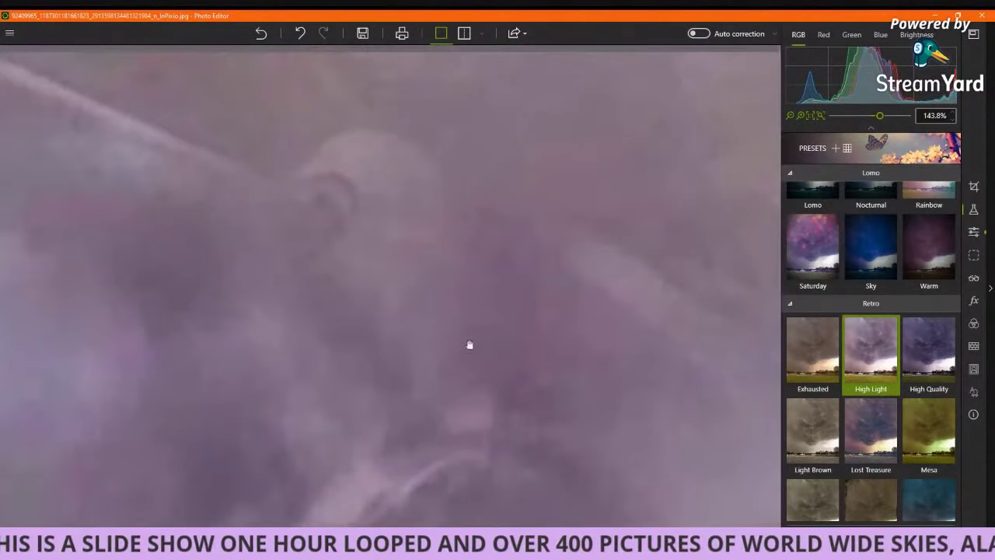
left_click_drag(154, 146, 438, 316)
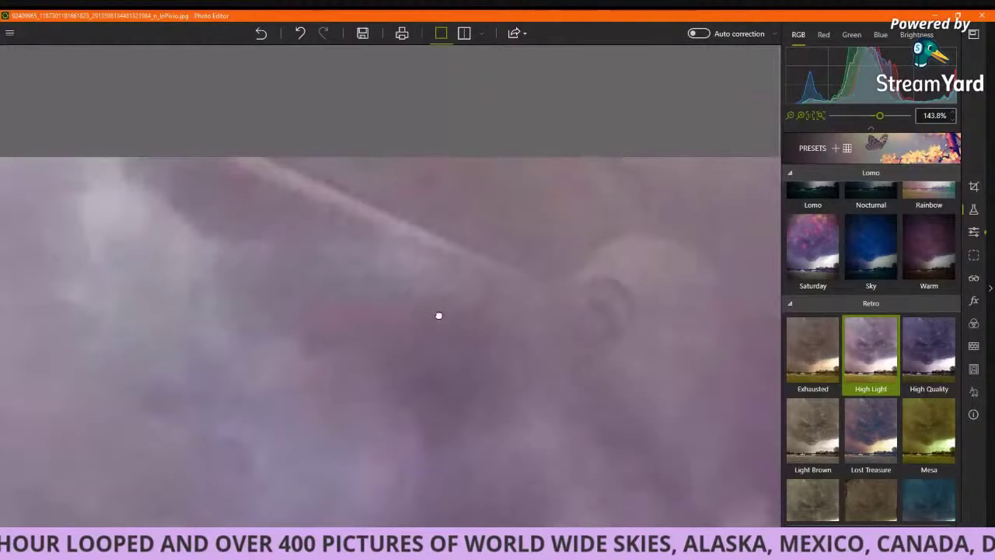
left_click_drag(357, 312, 115, 165)
left_click_drag(347, 336, 435, 96)
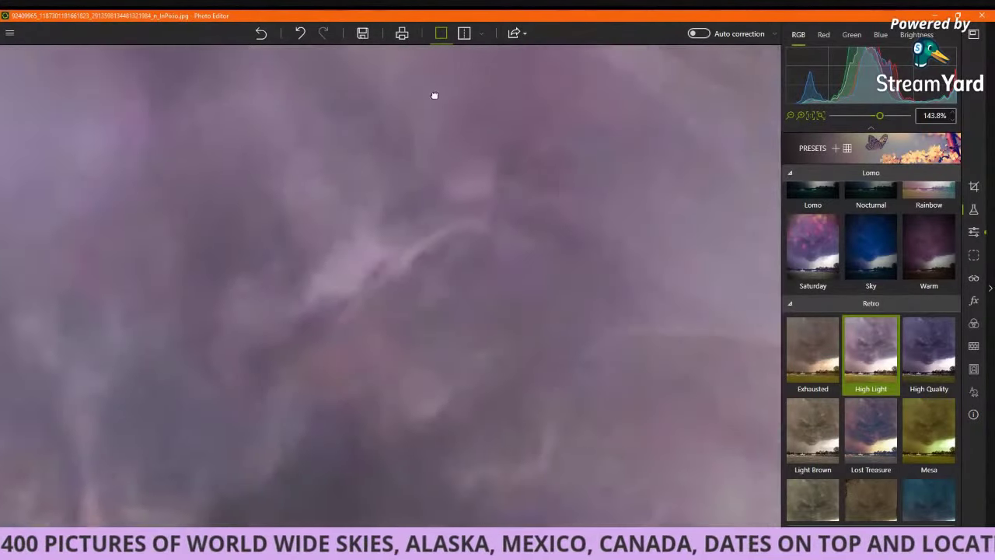
left_click_drag(275, 322, 572, 180)
scroll(484, 334, "down", 5)
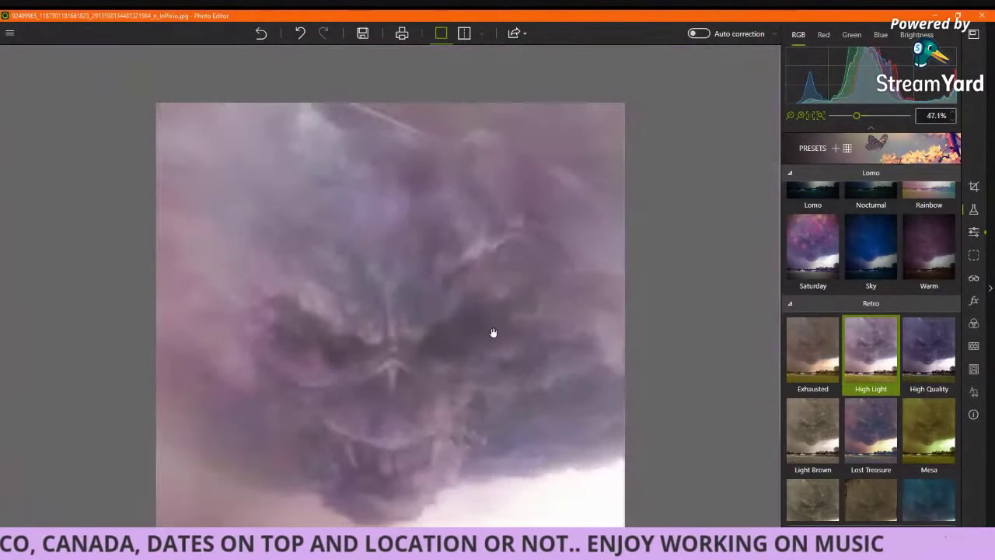
Step: Apply the New Vintage preset from the Retro group to the storm cloud picture
scroll(802, 505, "down", 1)
left_click(804, 506)
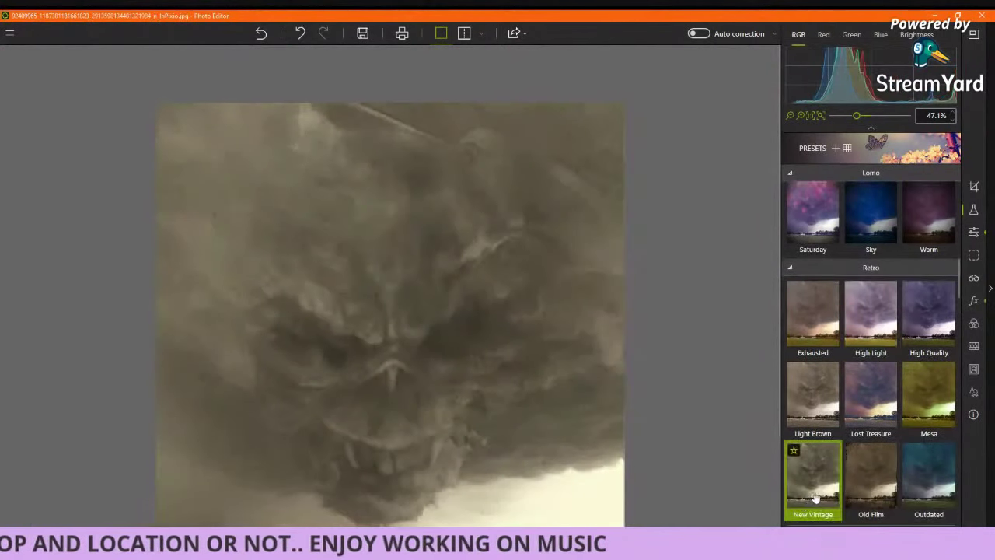